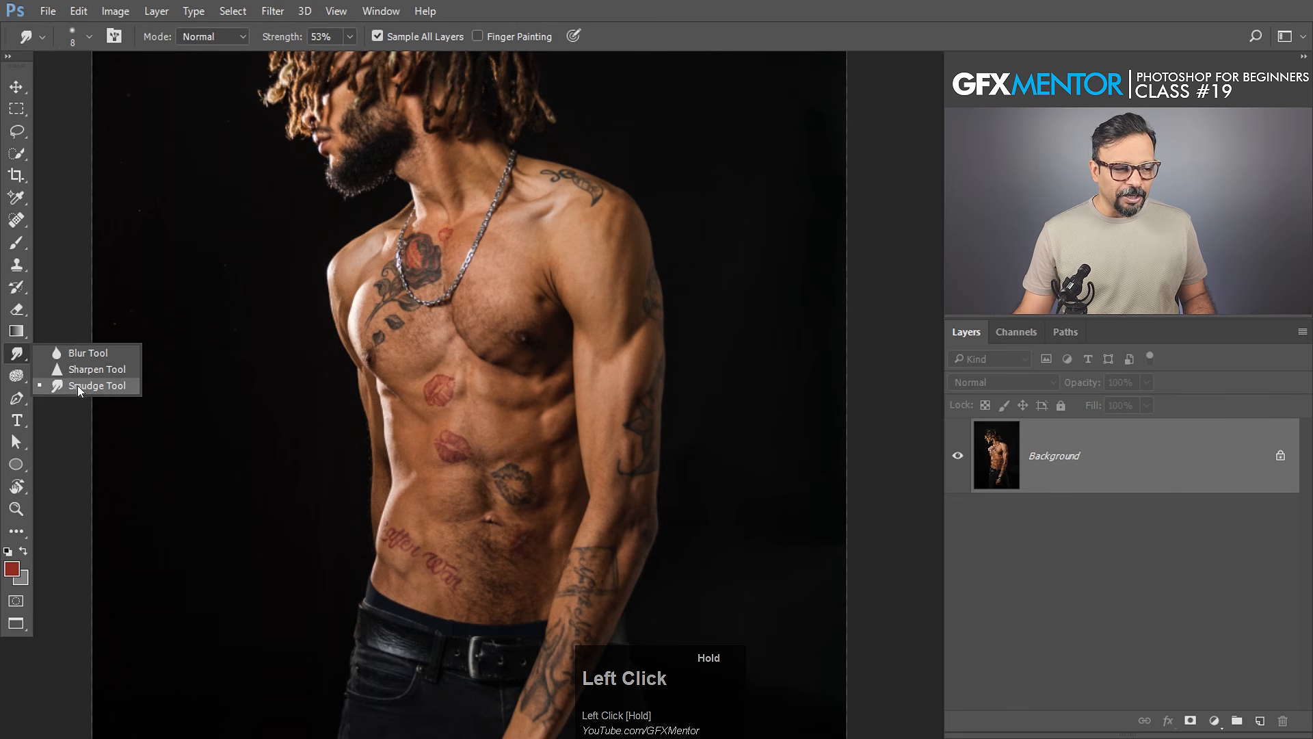
Step: Try lightening the man's shoulder and upper arm with the Dodge Tool, and undo the stroke
left_click(17, 375)
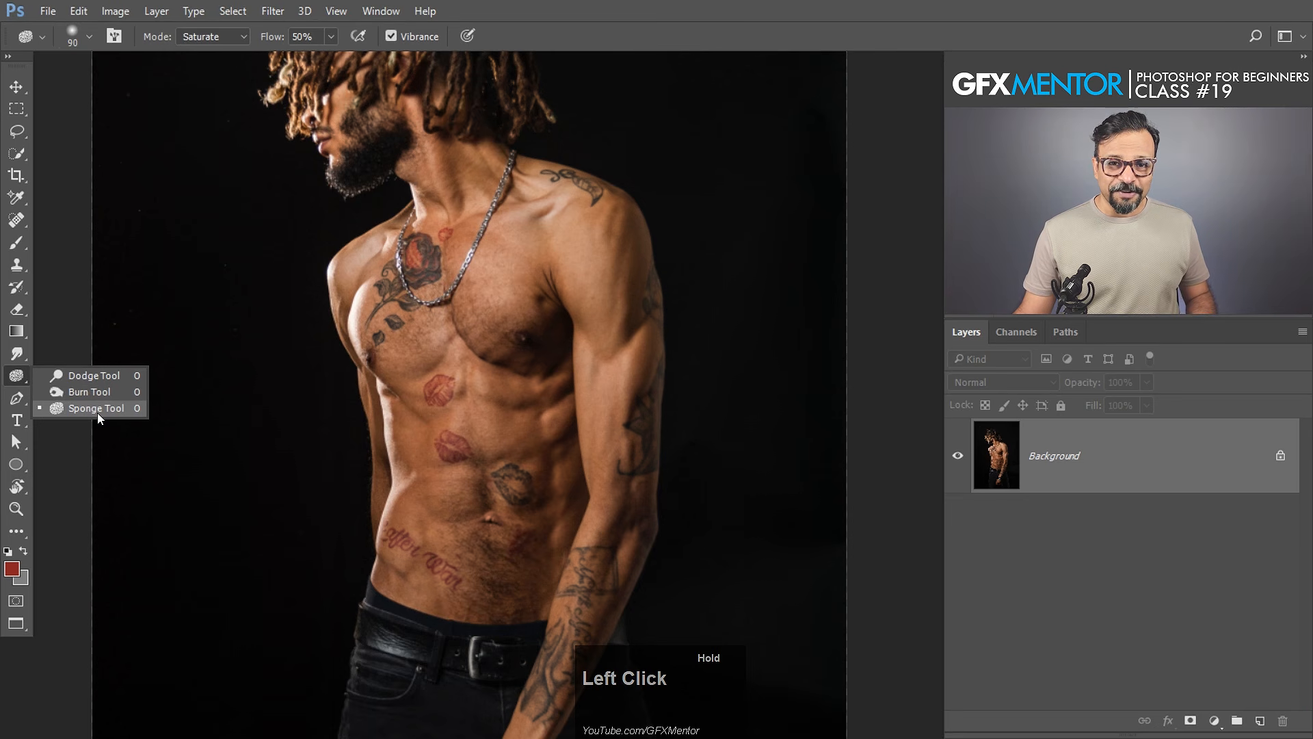
left_click(67, 375)
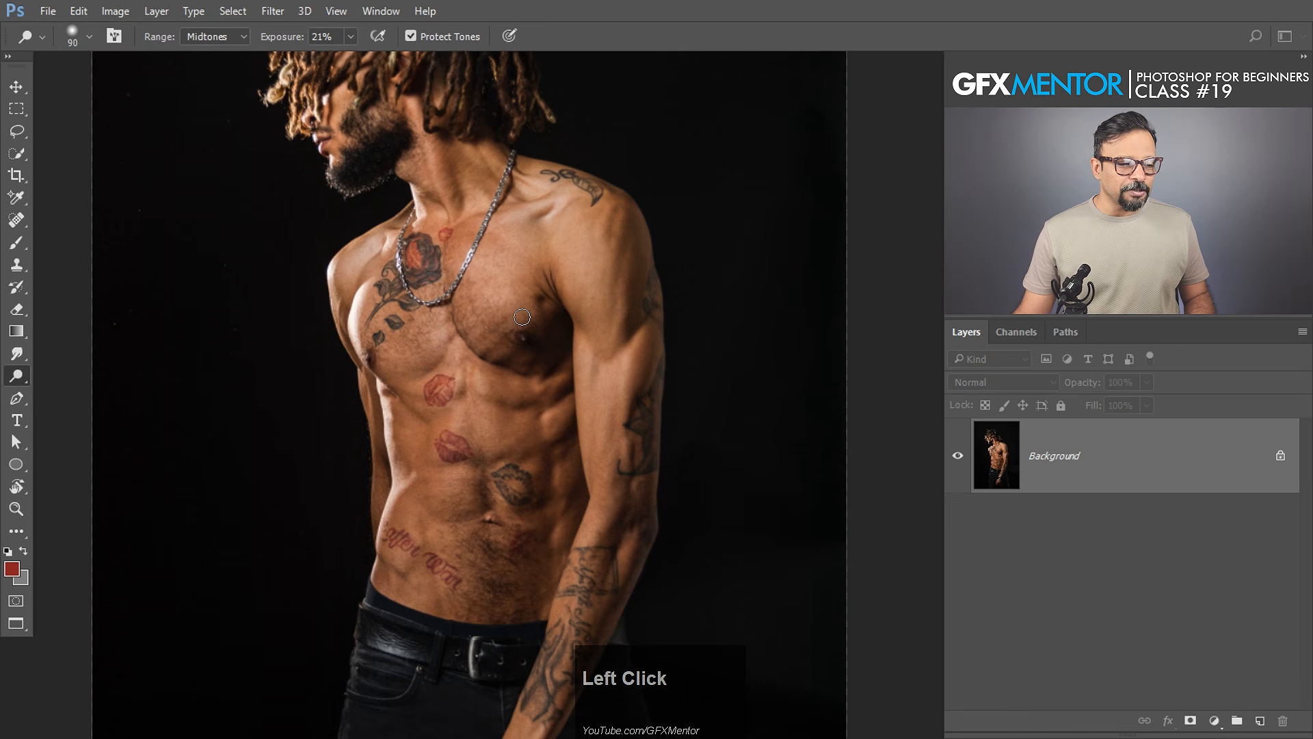
mouse_move(610, 208)
left_mouse_down()
mouse_move(602, 281)
mouse_move(584, 301)
mouse_move(599, 288)
left_mouse_up()
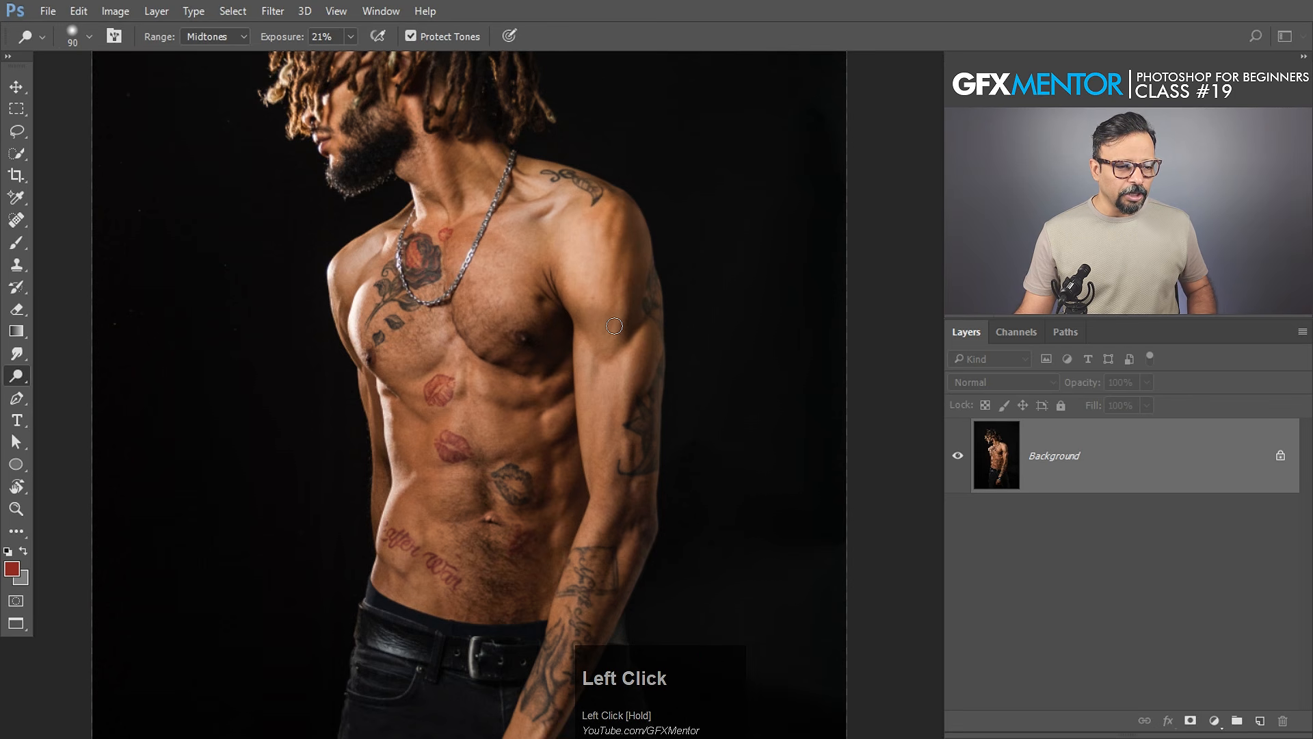
key("ctrl+z")
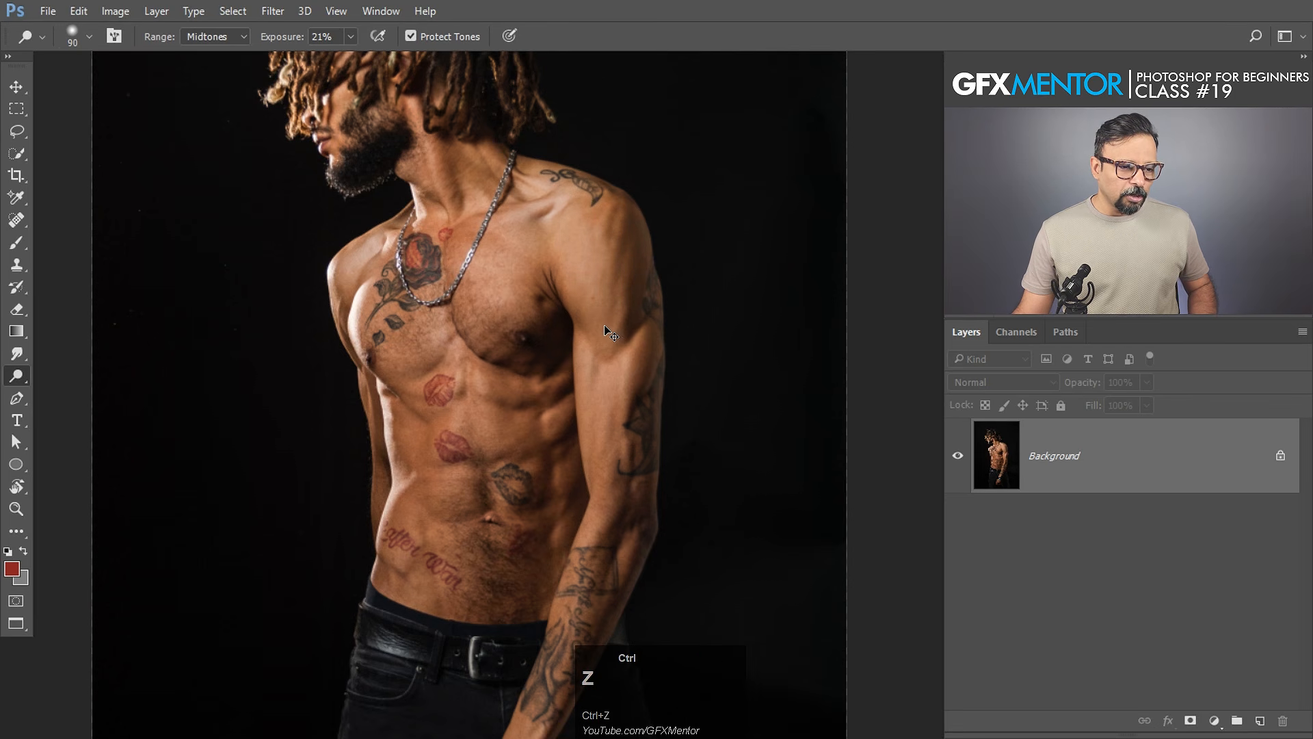
Step: Try darkening the same shoulder and upper arm with the Burn Tool, and undo it
left_click(9, 379)
left_click(98, 387)
mouse_move(583, 291)
left_mouse_down()
mouse_move(592, 334)
mouse_move(589, 301)
mouse_move(599, 314)
mouse_move(633, 281)
left_mouse_up()
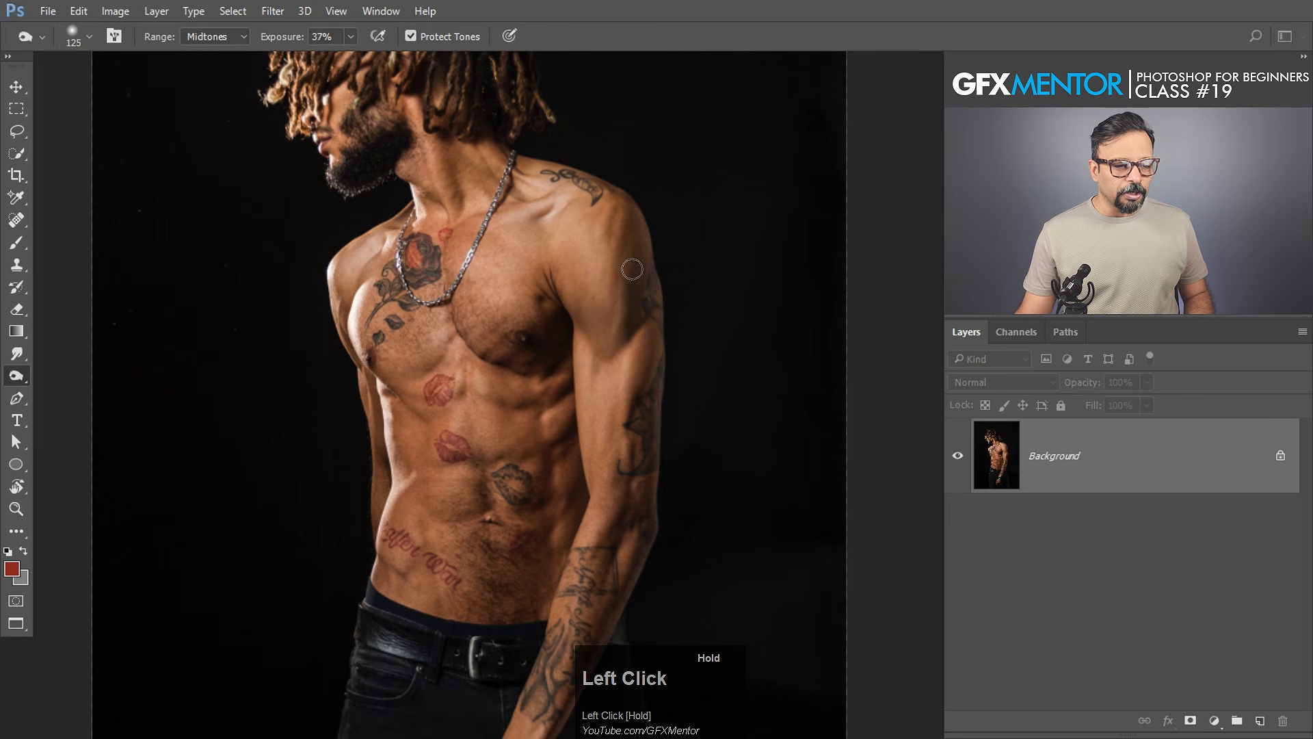
left_click_drag(618, 236, 599, 233)
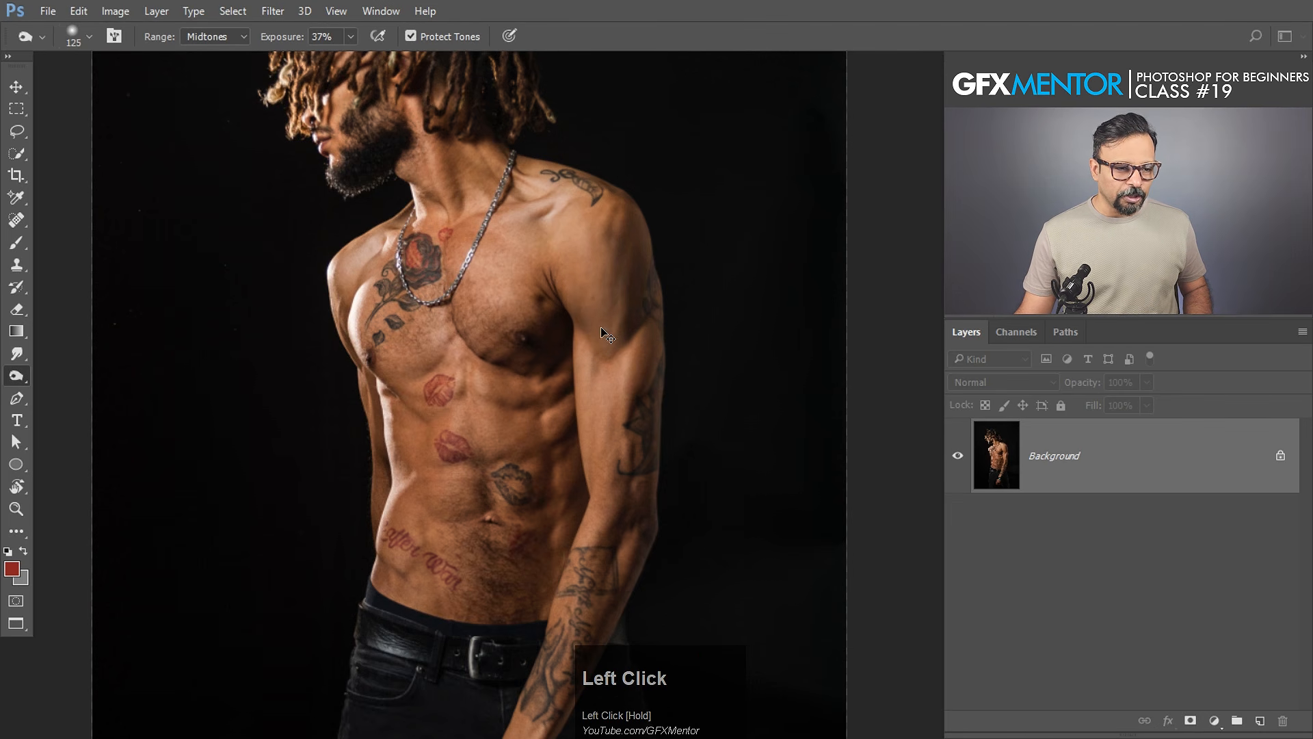
key("ctrl+z")
Step: Try saturating the lower red lips tattoo on the torso with the Sponge Tool, and undo it
left_click(25, 376)
left_click_drag(24, 375, 97, 407)
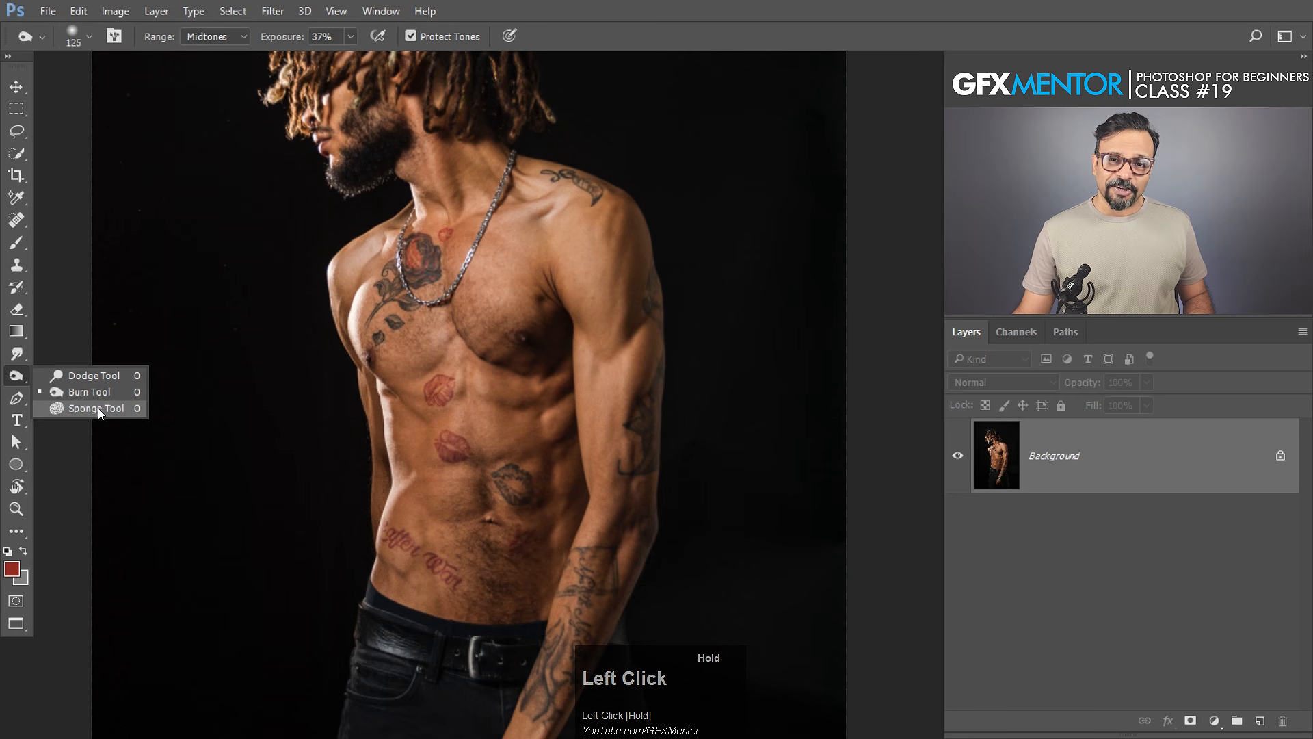
left_click_drag(98, 407, 97, 408)
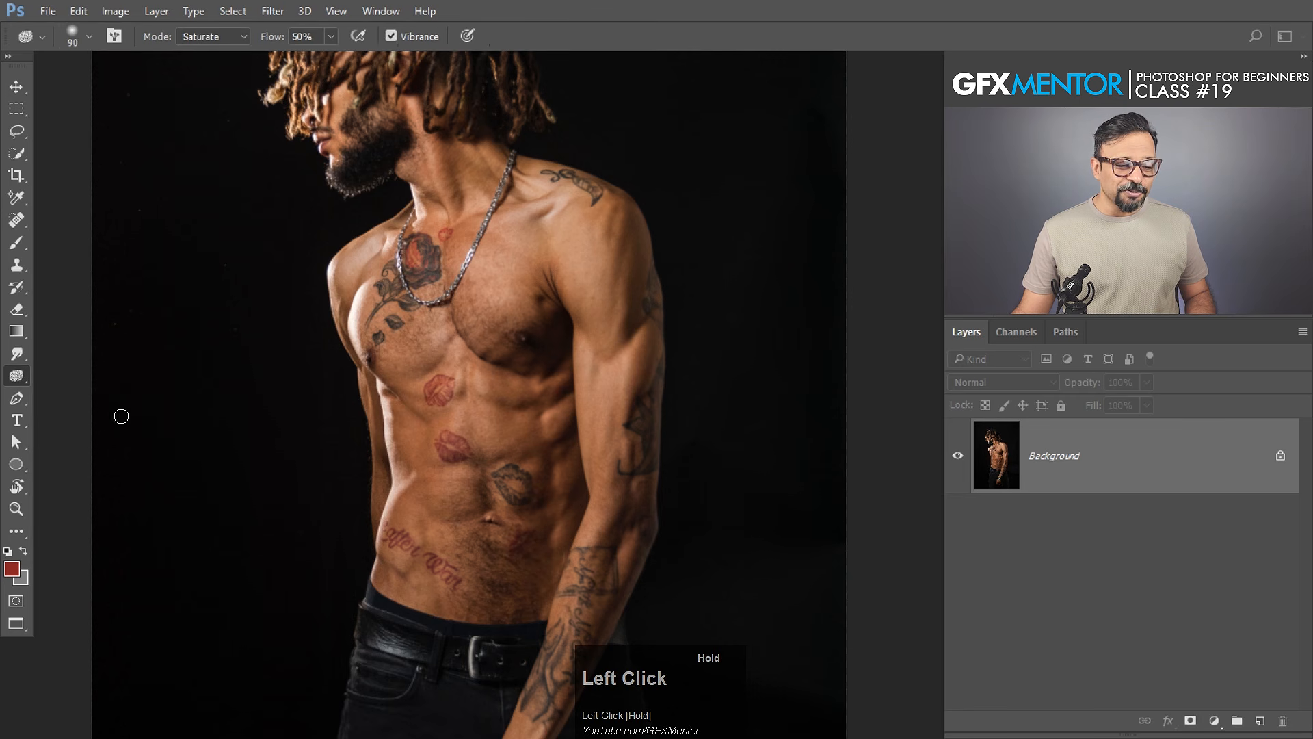
left_click_drag(641, 554, 642, 498)
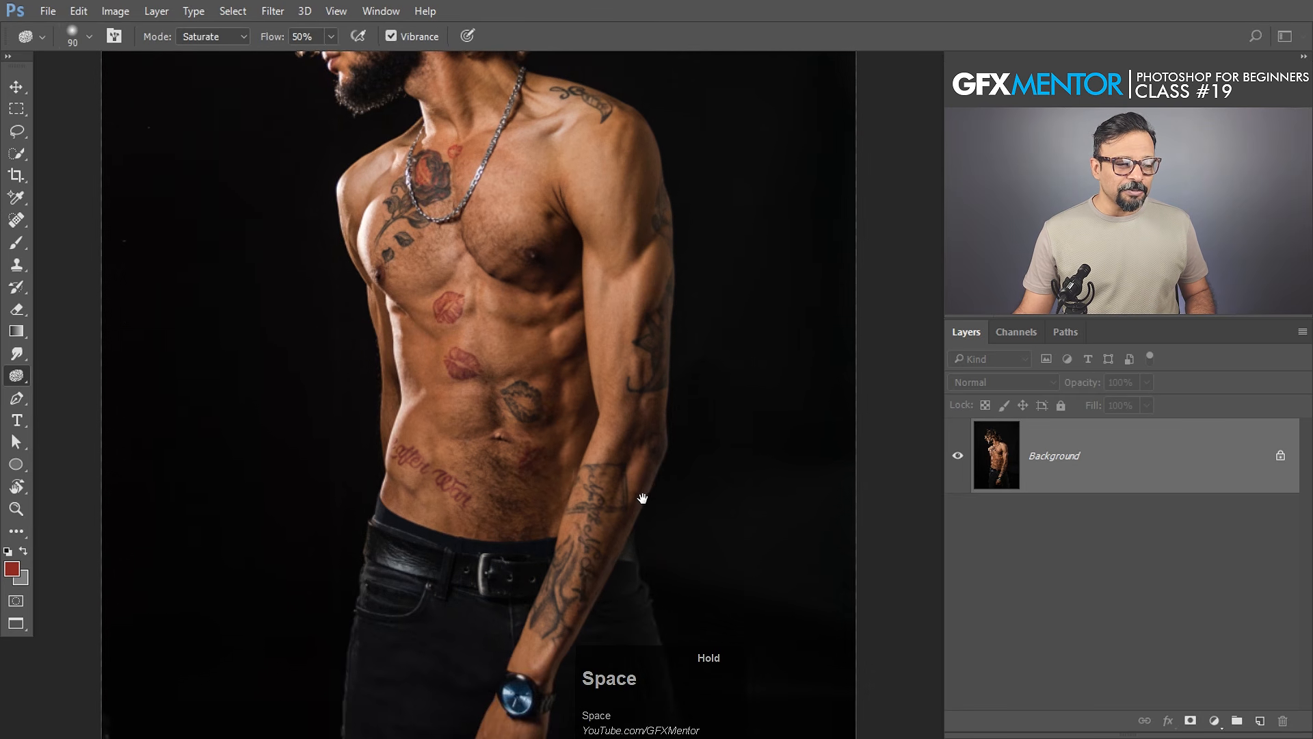
left_click_drag(448, 327, 562, 410)
mouse_move(486, 505)
left_mouse_down()
mouse_move(483, 447)
mouse_move(554, 553)
mouse_move(514, 469)
mouse_move(460, 519)
mouse_move(524, 525)
mouse_move(578, 498)
mouse_move(542, 475)
mouse_move(482, 492)
mouse_move(539, 497)
left_mouse_up()
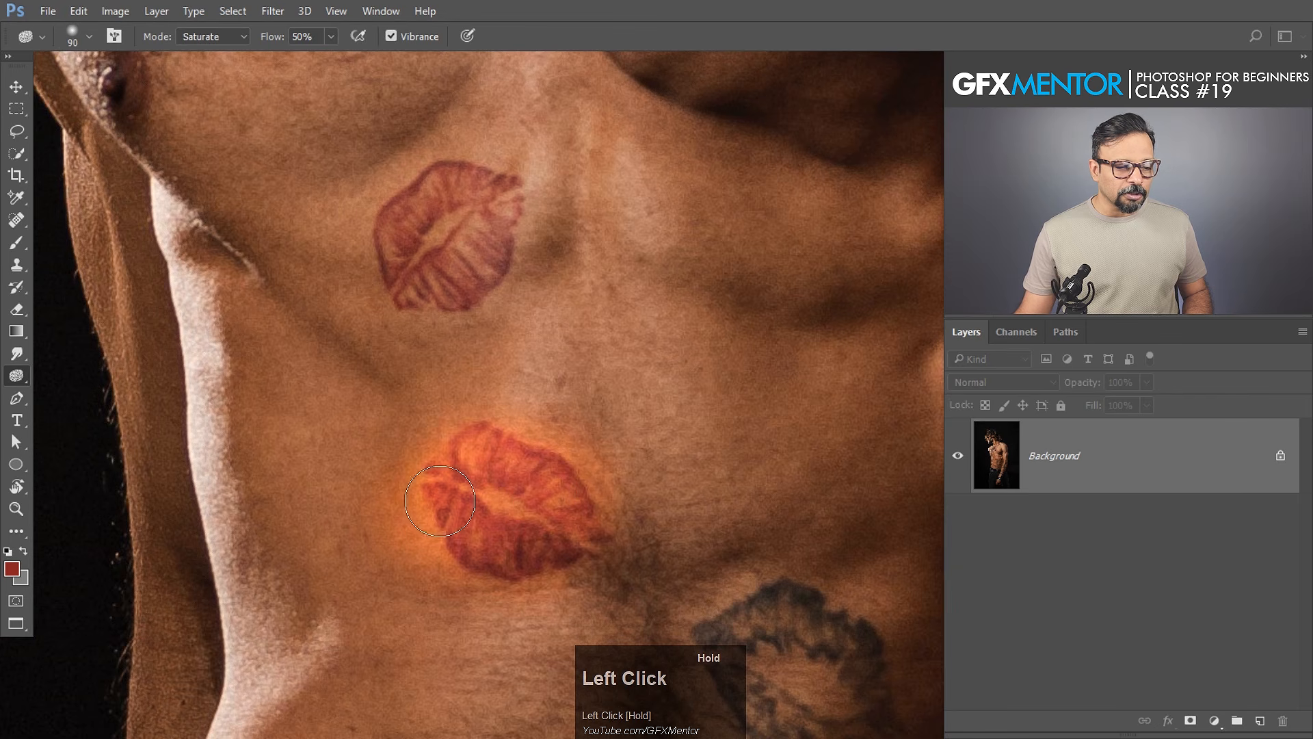
key("ctrl+z")
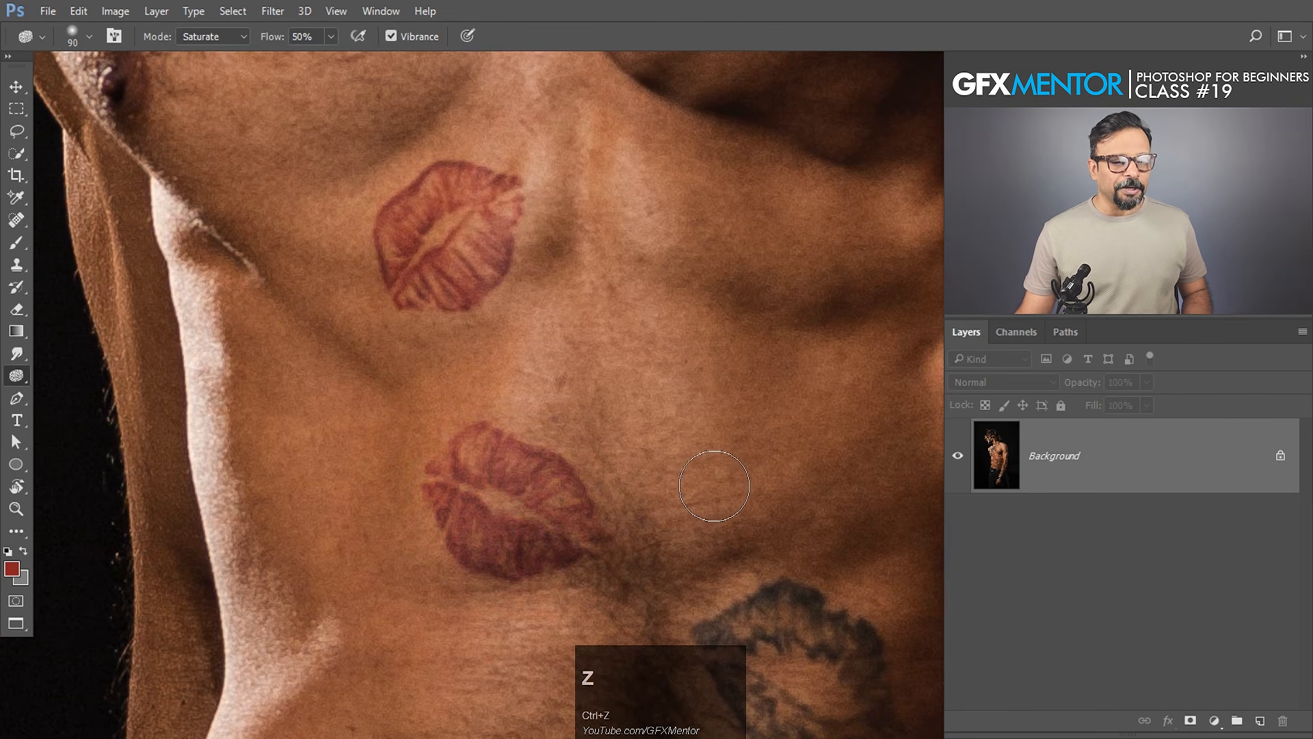
Step: Switch to the Dodge Tool and duplicate the Background layer
mouse_move(786, 314)
left_mouse_down()
mouse_move(528, 461)
mouse_move(674, 255)
mouse_move(592, 312)
mouse_move(750, 229)
mouse_move(674, 381)
left_mouse_up()
key("shift+o")
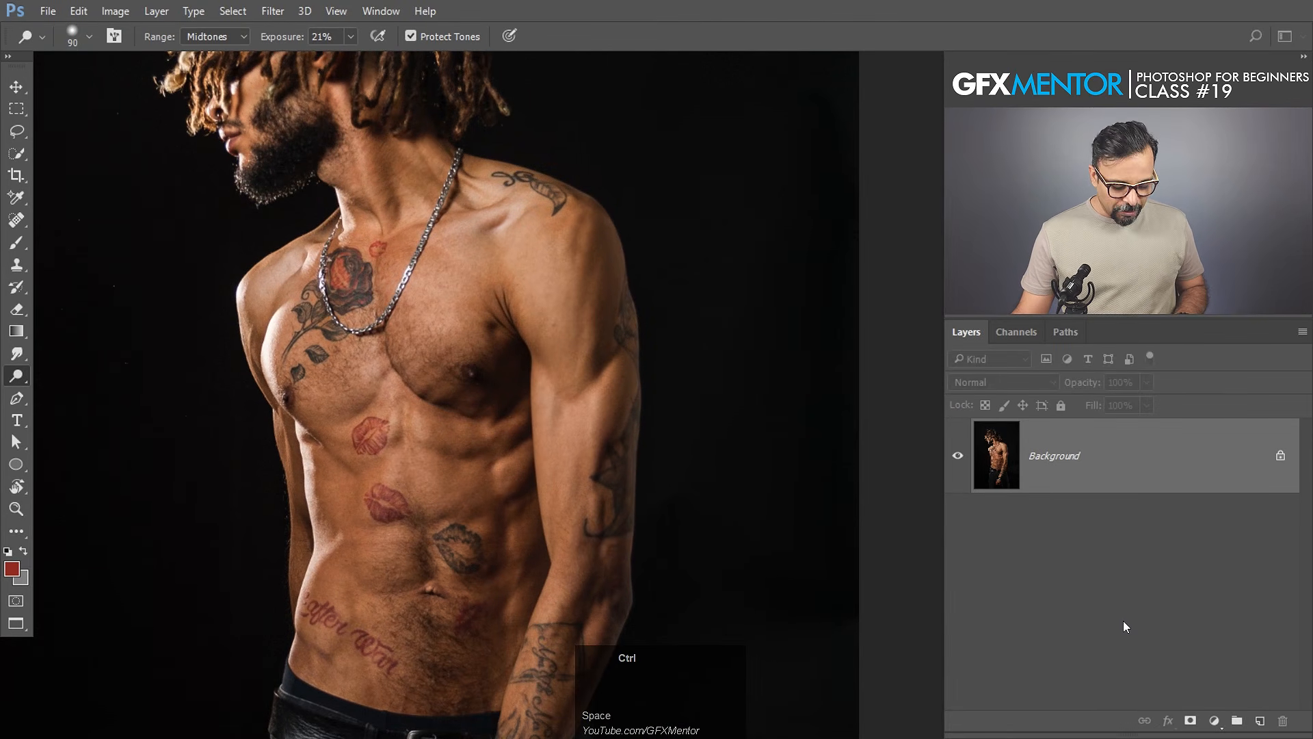
key("ctrl+j")
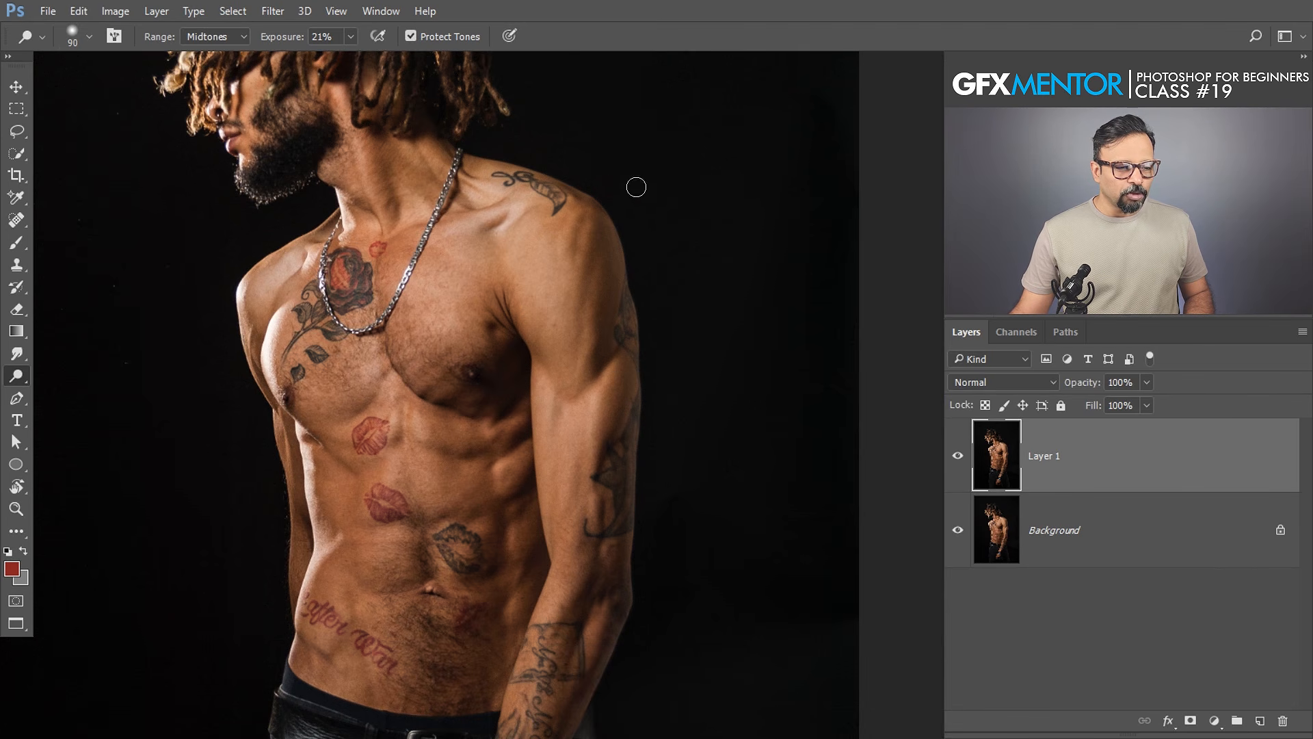
Step: Try dodging the shoulder and upper arm with the range on Midtones and exposure at 100%, and undo the strokes
left_click_drag(617, 240, 659, 329)
mouse_move(695, 451)
left_mouse_down()
mouse_move(650, 331)
mouse_move(645, 370)
left_mouse_up()
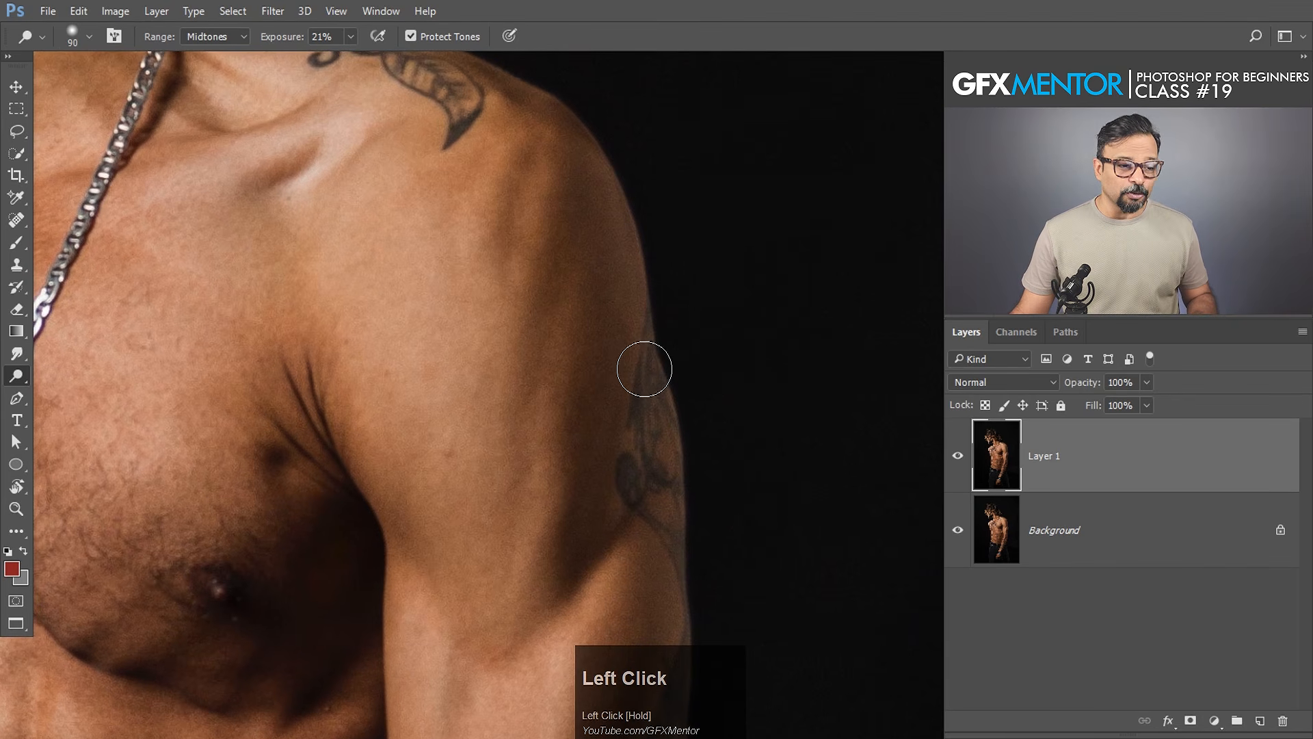
key("space")
mouse_move(719, 481)
left_mouse_down()
mouse_move(656, 170)
mouse_move(650, 246)
mouse_move(695, 478)
mouse_move(691, 461)
mouse_move(724, 460)
left_mouse_up()
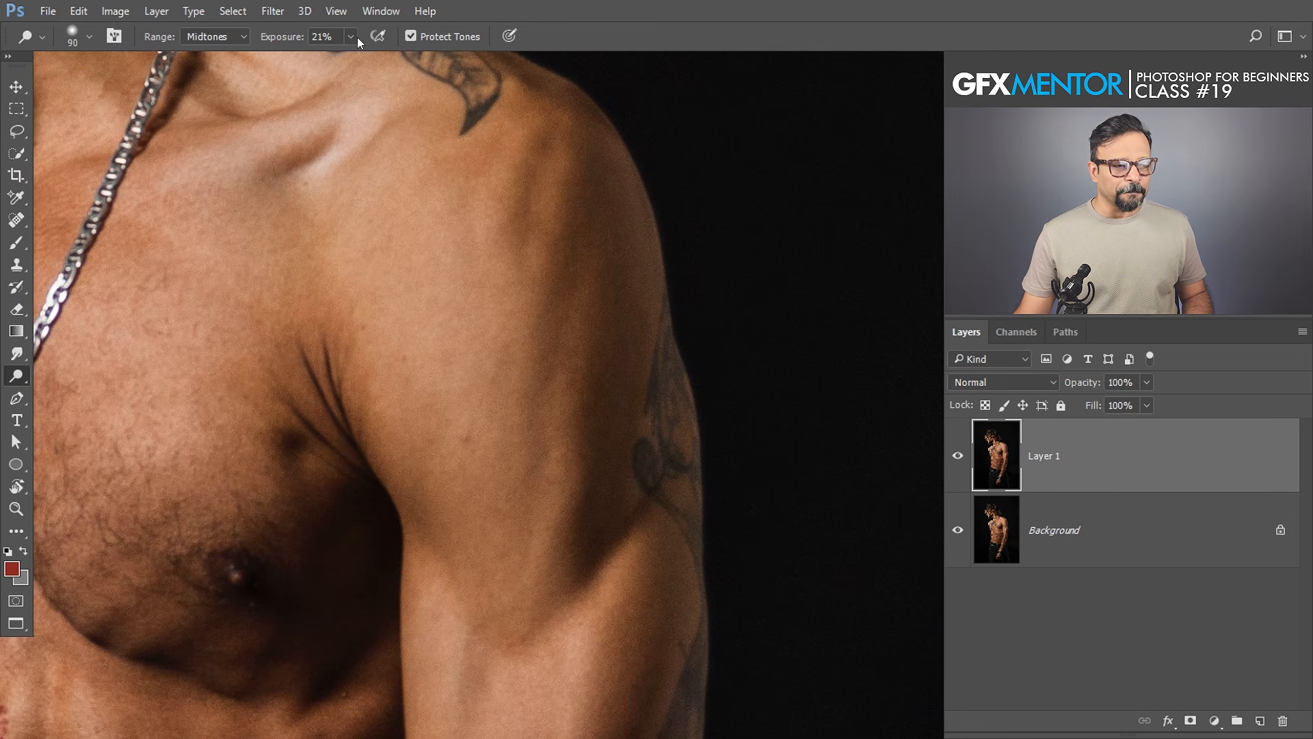
left_click(235, 34)
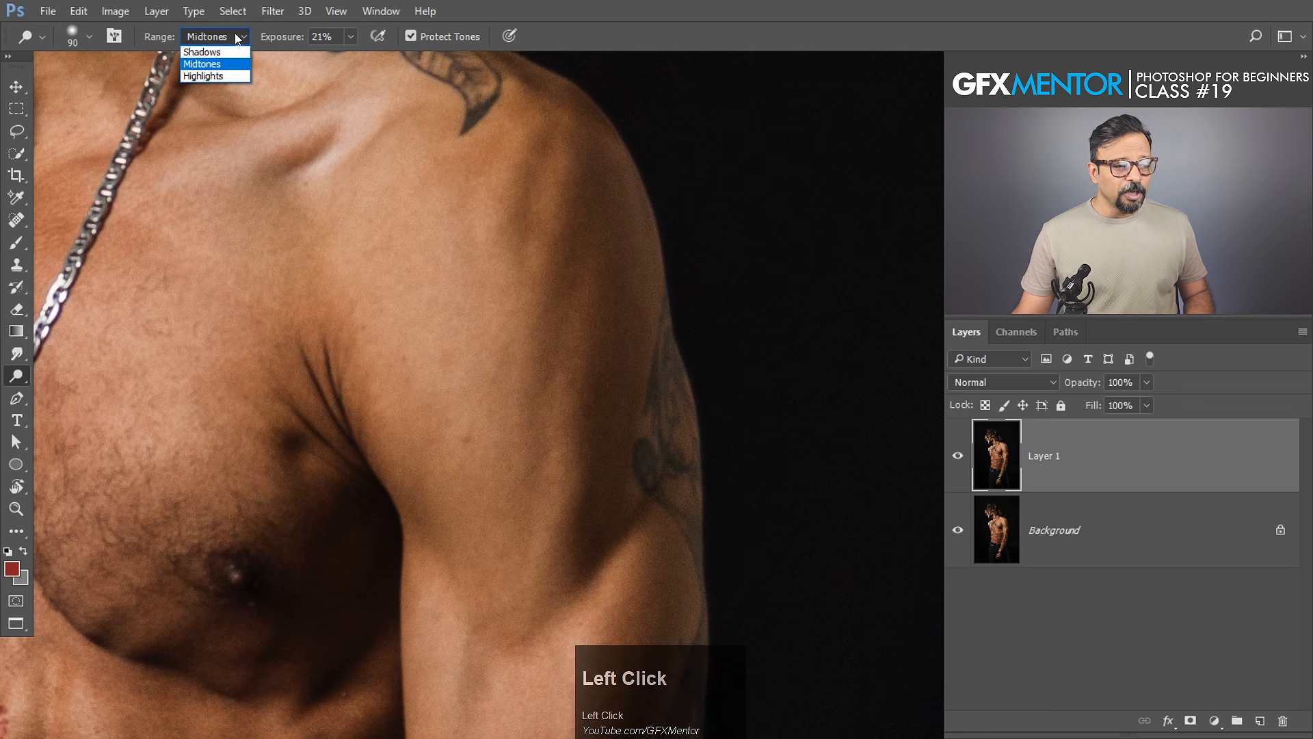
left_click(227, 67)
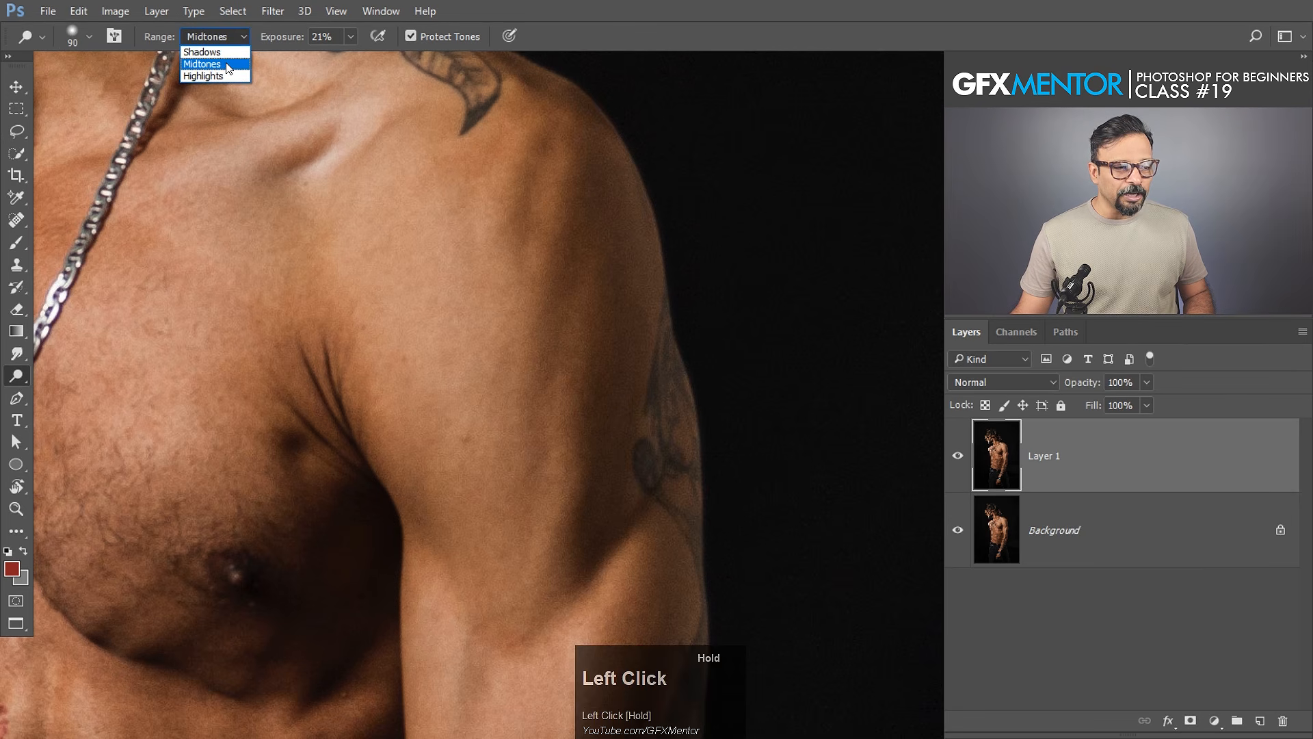
left_click(351, 36)
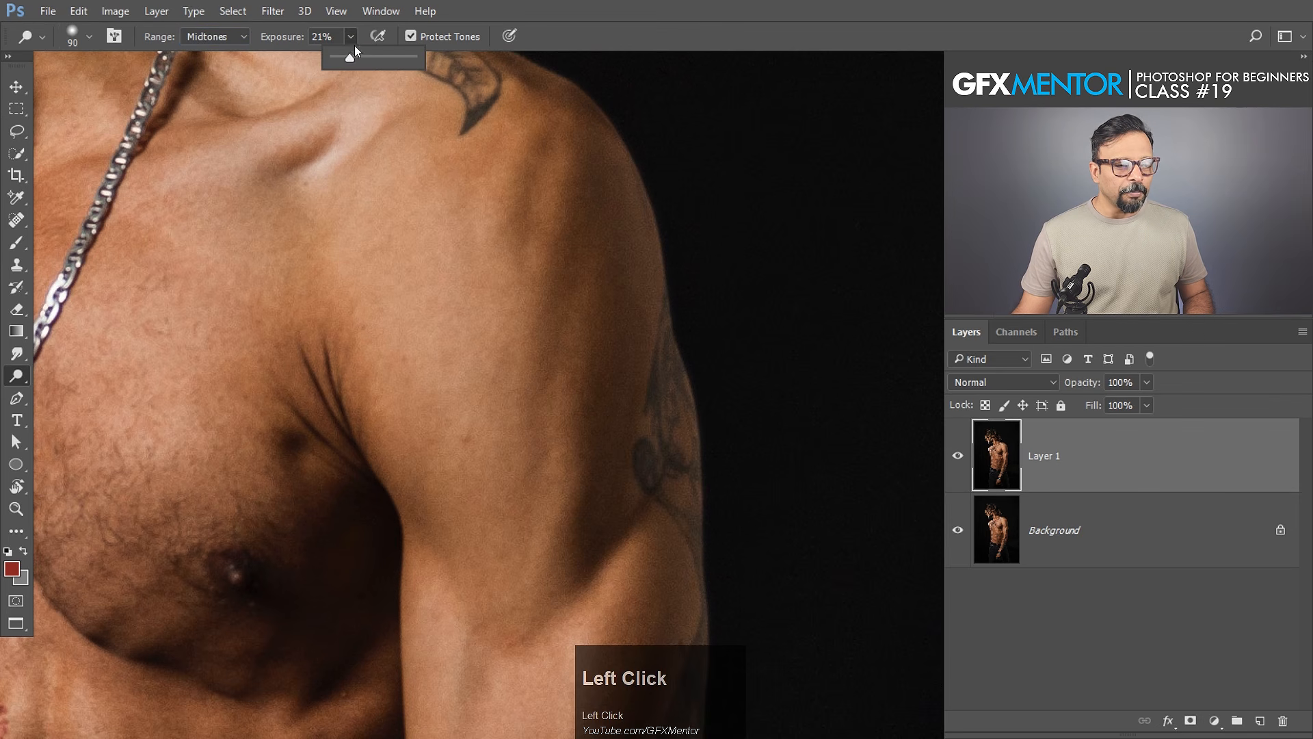
mouse_move(523, 133)
left_mouse_down()
mouse_move(511, 171)
mouse_move(496, 333)
mouse_move(499, 271)
mouse_move(518, 117)
mouse_move(494, 365)
mouse_move(496, 421)
mouse_move(522, 178)
mouse_move(503, 435)
mouse_move(490, 353)
mouse_move(505, 148)
mouse_move(486, 428)
left_mouse_up()
key("ctrl+alt+z")
key("ctrl+alt+z")
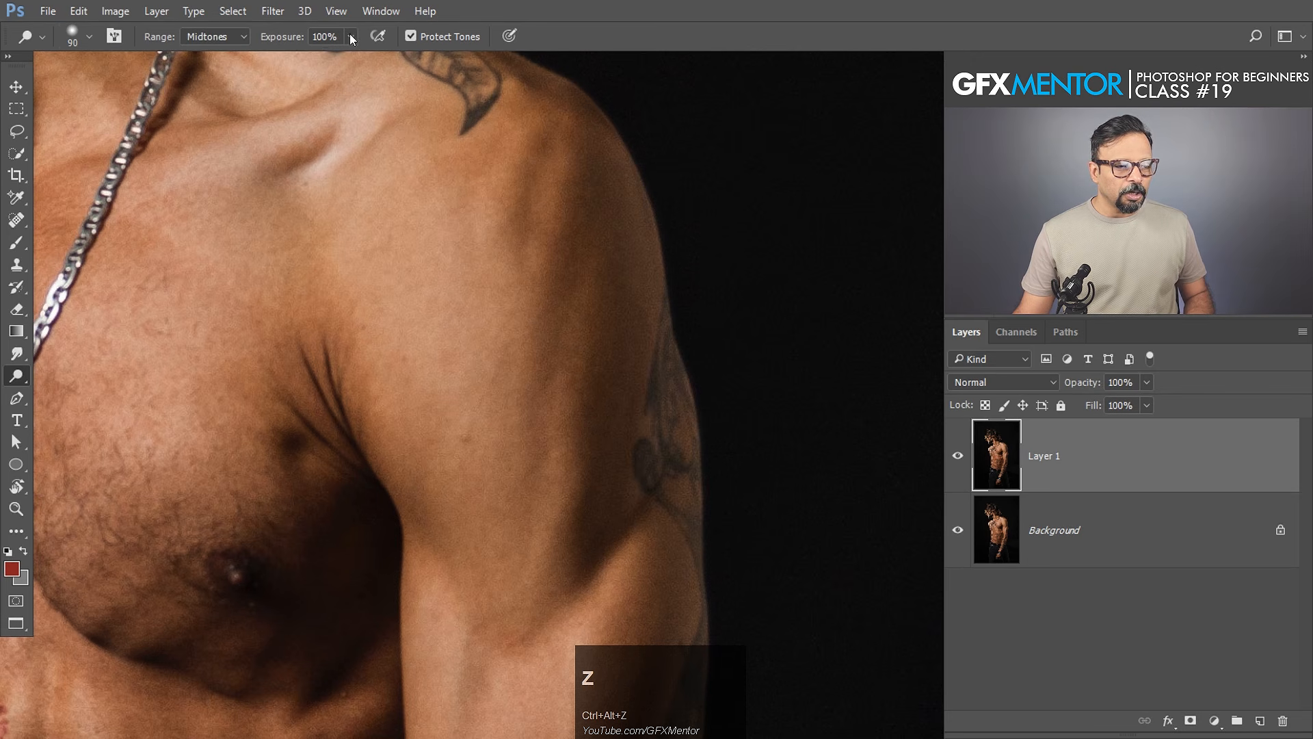
Step: Set the Dodge Tool's exposure to 30%
left_click(350, 37)
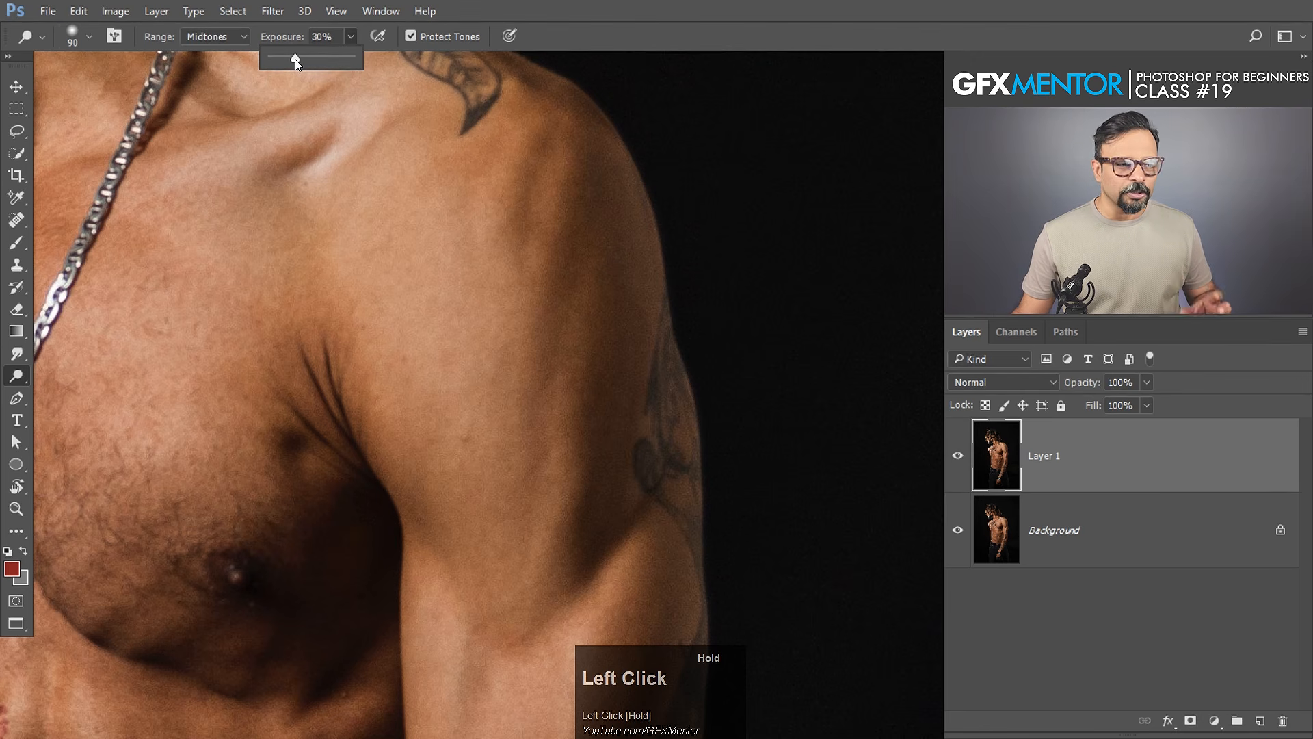
left_click(379, 38)
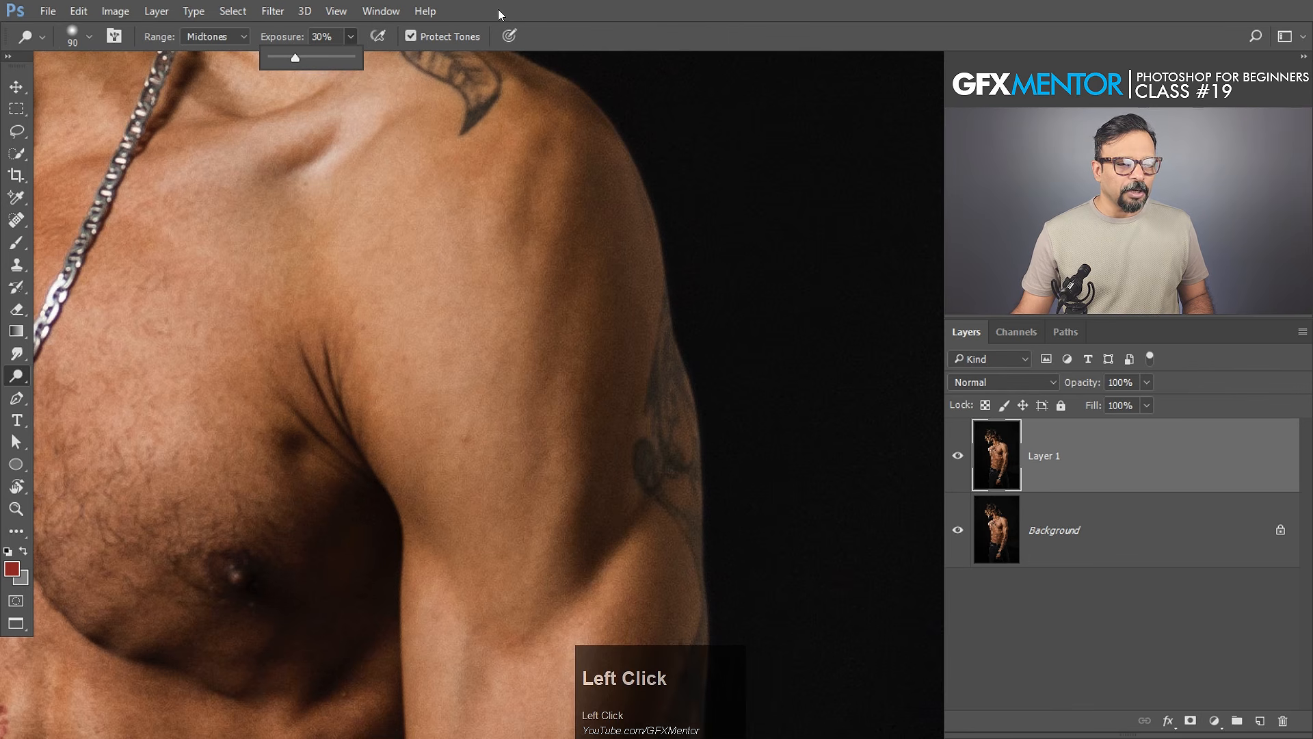
left_click(376, 37)
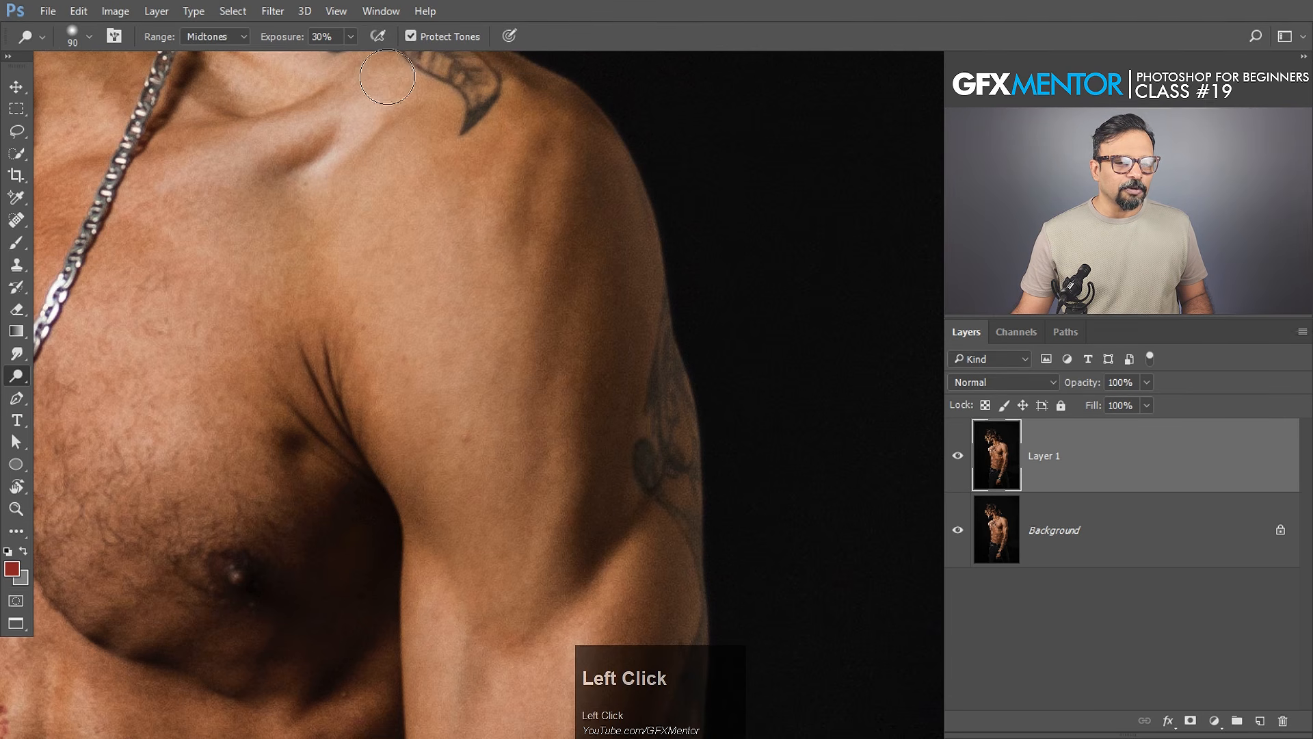
Step: Try dodging the shoulder with airbrush-style build-up enabled, undo the stroke and turn the build-up off again
left_click(377, 38)
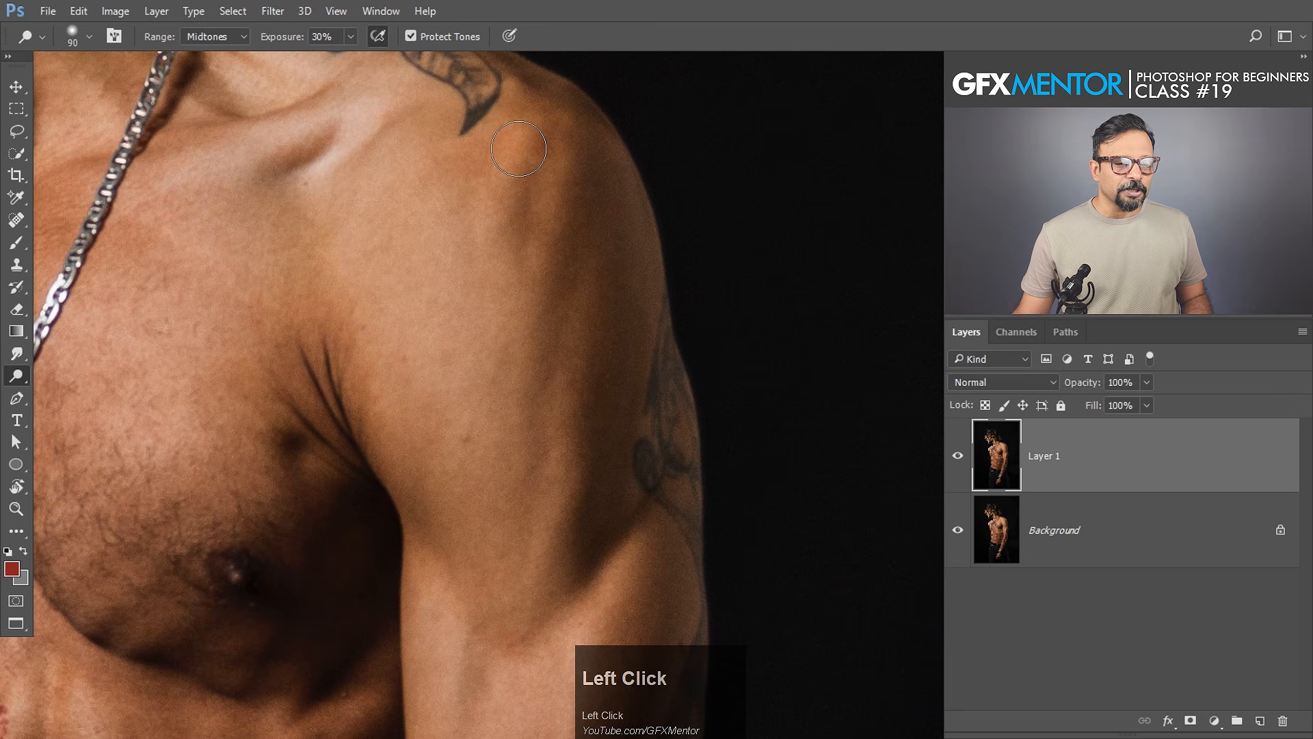
left_click_drag(518, 149, 557, 229)
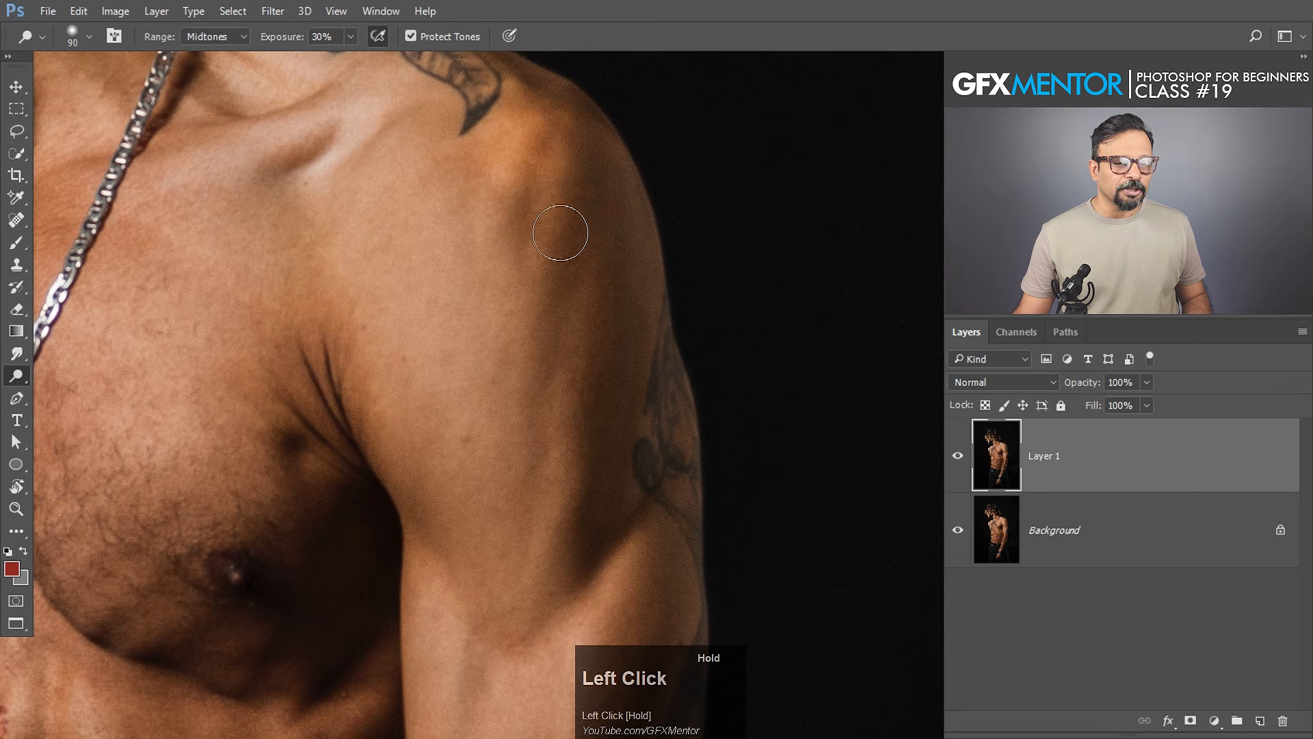
key("ctrl+z")
key("ctrl+z")
left_click(373, 41)
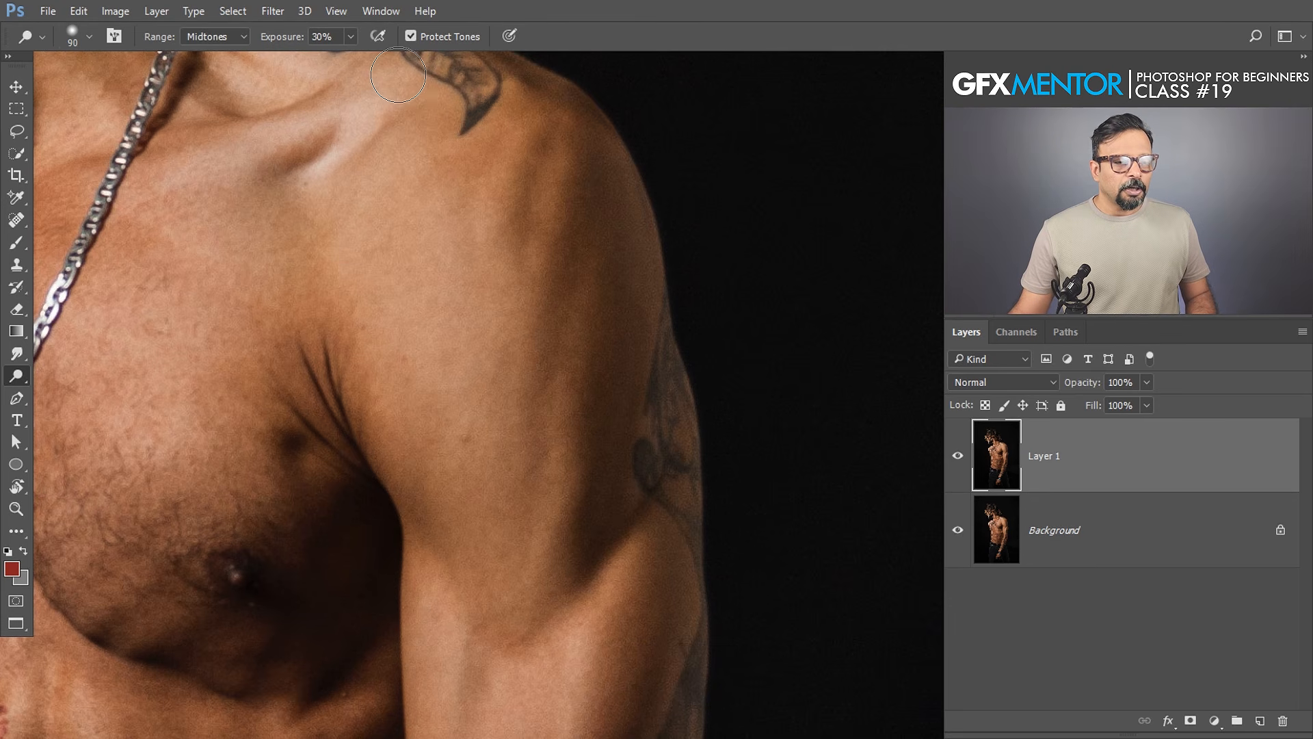
Step: Try dodging the upper arm with Protect Tones disabled, undo the stroke and re-enable Protect Tones
left_click(411, 37)
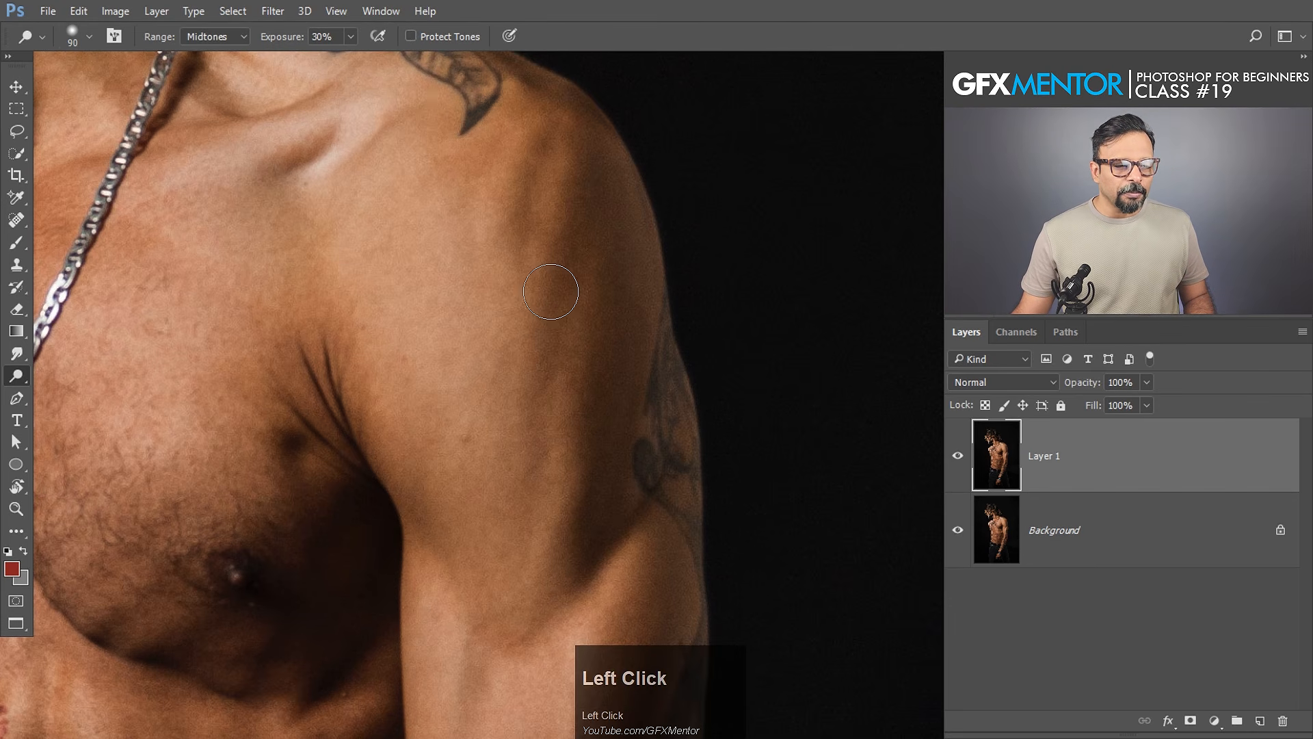
mouse_move(516, 405)
left_mouse_down()
mouse_move(548, 193)
mouse_move(517, 411)
mouse_move(526, 199)
mouse_move(510, 412)
mouse_move(523, 244)
left_mouse_up()
key("ctrl+z")
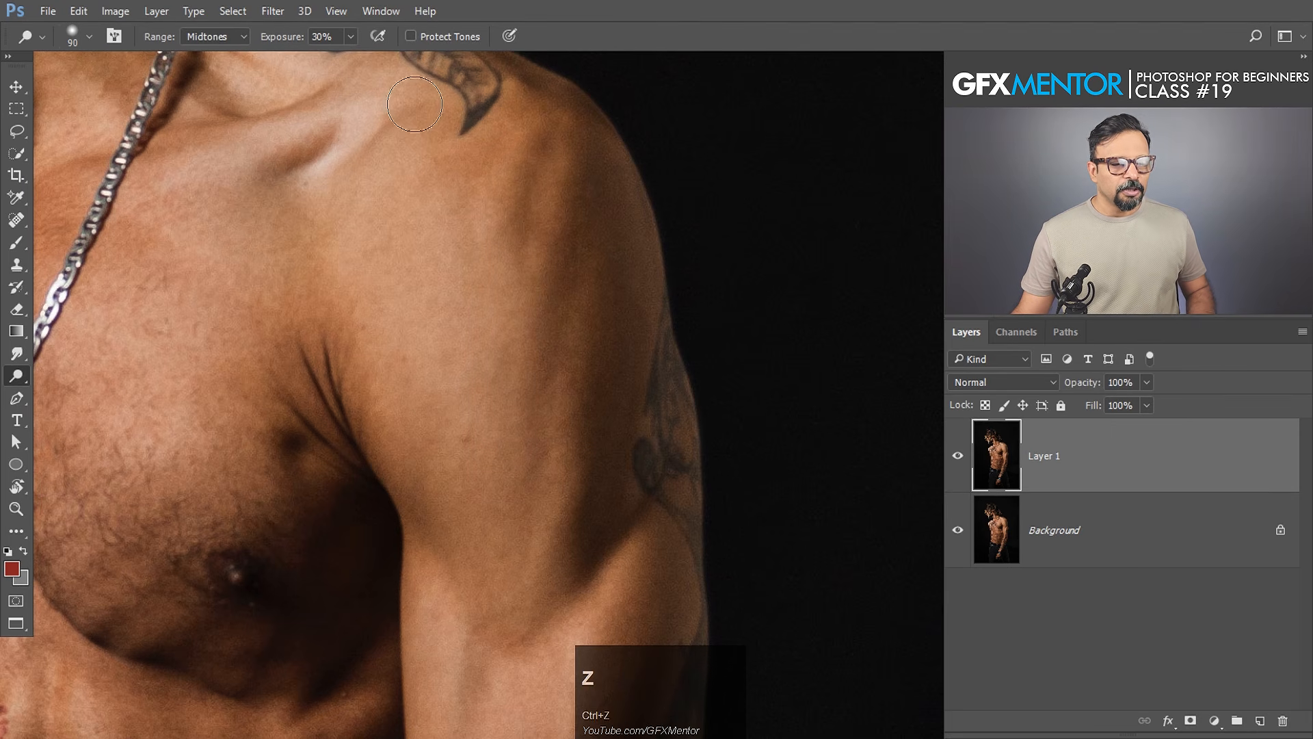
left_click(411, 37)
Step: Try dodging the upper arm with Protect Tones enabled, and undo both the strokes and the layer duplication
mouse_move(537, 219)
left_mouse_down()
mouse_move(547, 157)
mouse_move(507, 321)
mouse_move(537, 413)
left_mouse_up()
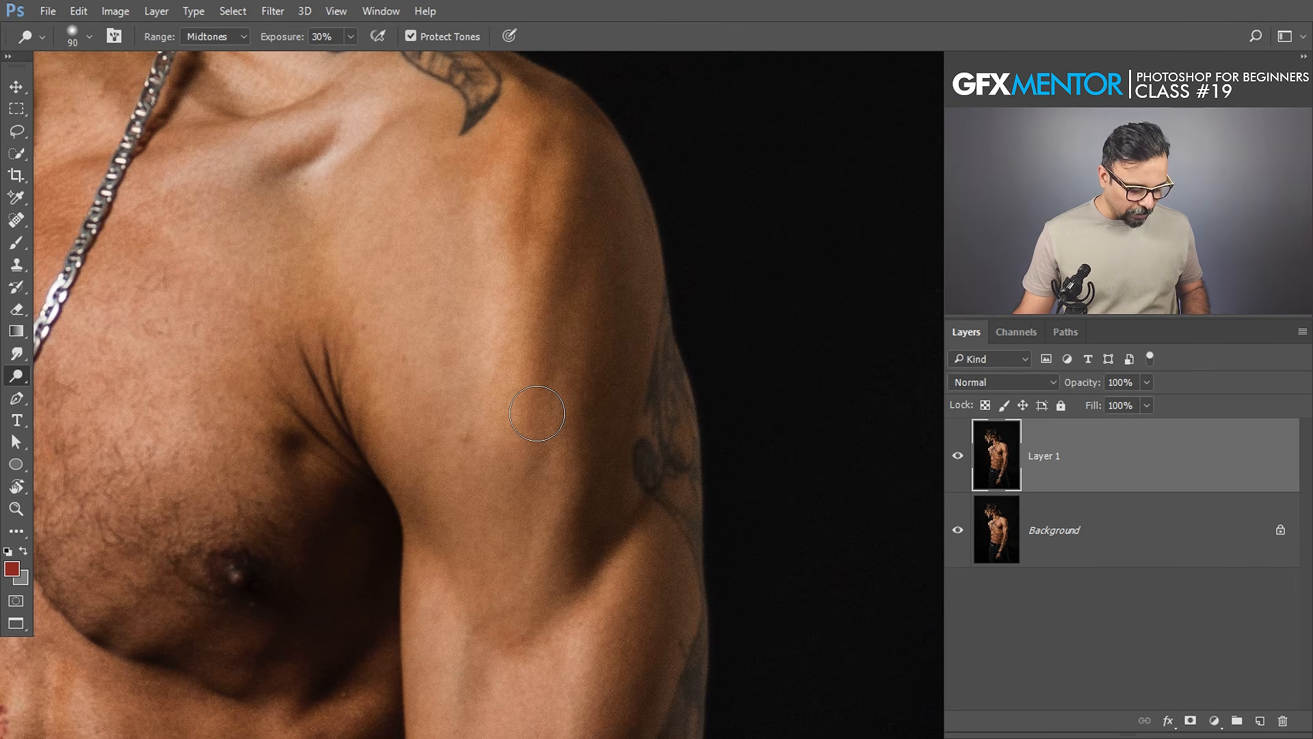
key("ctrl+alt+z")
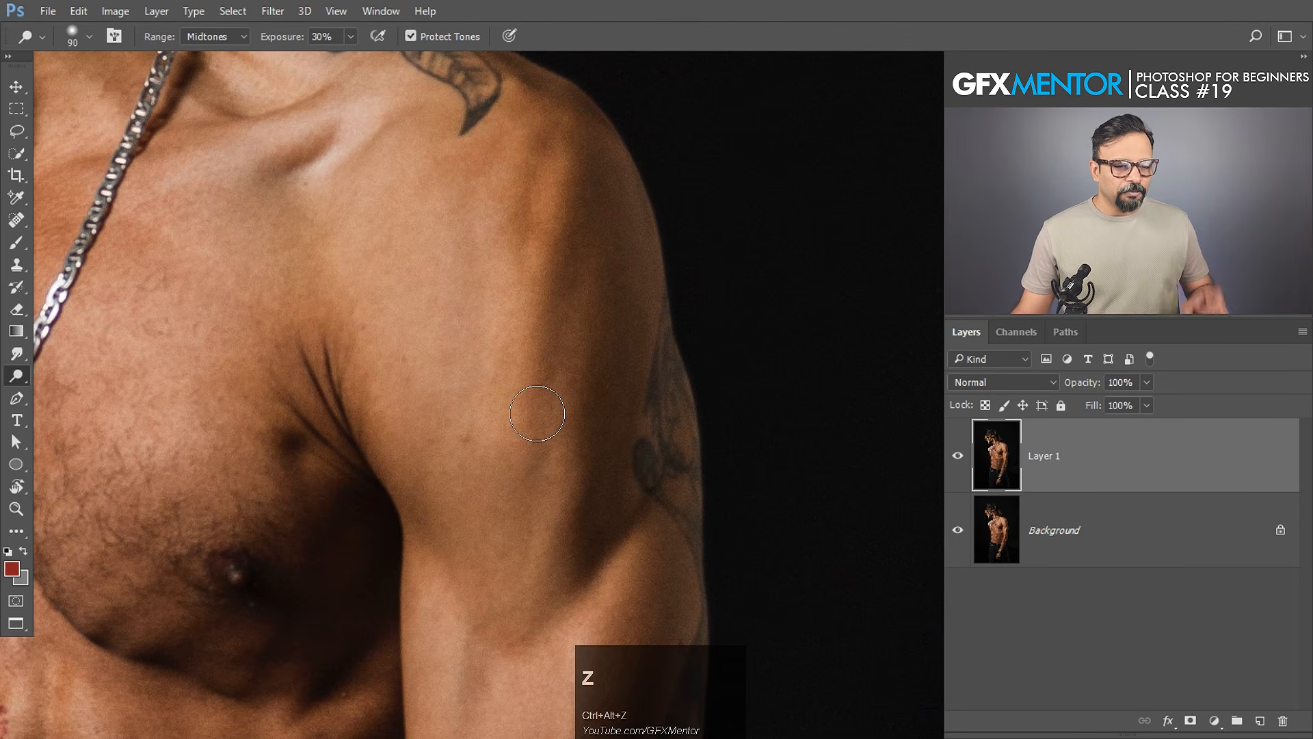
key("ctrl+alt+z")
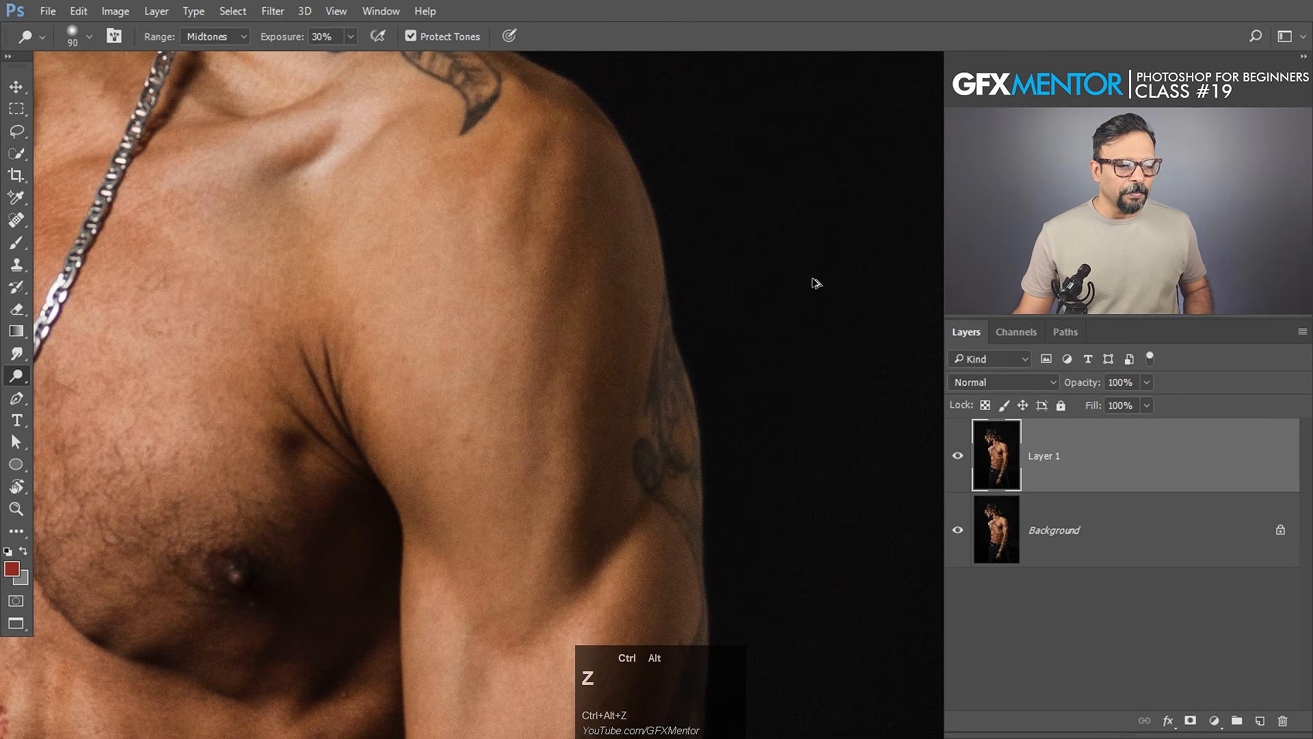
key("ctrl+alt+z")
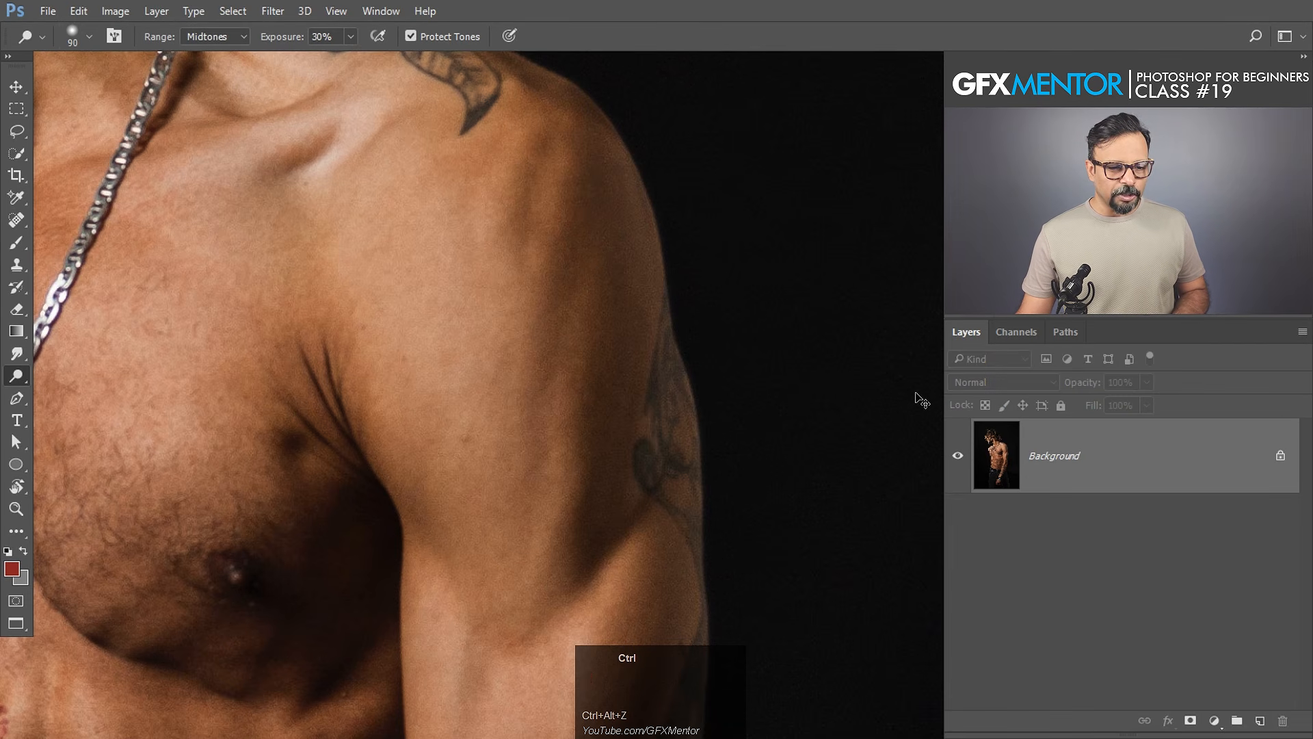
Step: Duplicate the Background layer again and reduce the Dodge brush size to 45 for work on the shoulder
key("ctrl+j")
left_click(537, 184, "ctrl")
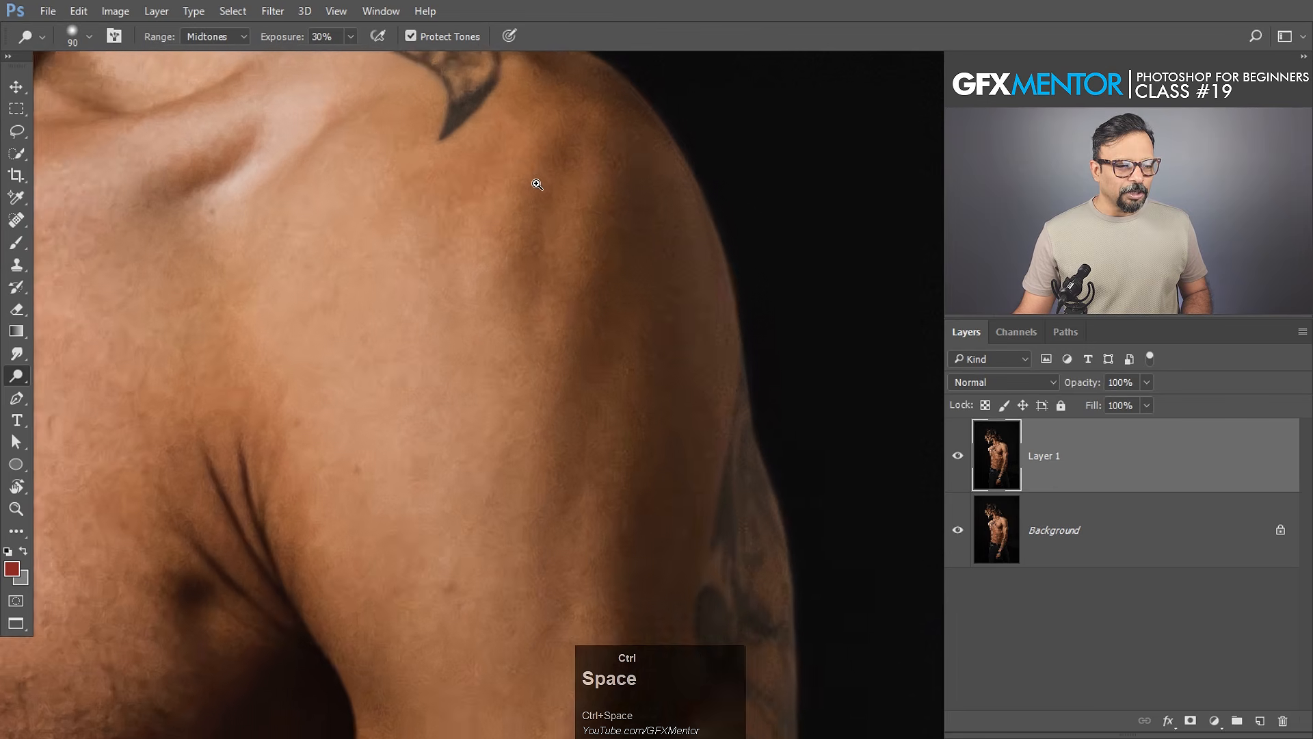
left_click(537, 184, "ctrl")
key("bracketleft")
key("bracketleft")
key("bracketleft")
key("bracketleft")
key("bracketleft")
Step: Dodge the muscle highlights on the shoulder and down the outer upper arm with the size 45 brush
left_click(527, 174)
mouse_move(526, 174)
left_mouse_down()
mouse_move(495, 338)
mouse_move(506, 240)
mouse_move(572, 94)
mouse_move(609, 189)
mouse_move(617, 162)
mouse_move(580, 370)
mouse_move(624, 144)
left_mouse_up()
key("space")
left_click_drag(630, 363, 561, 206)
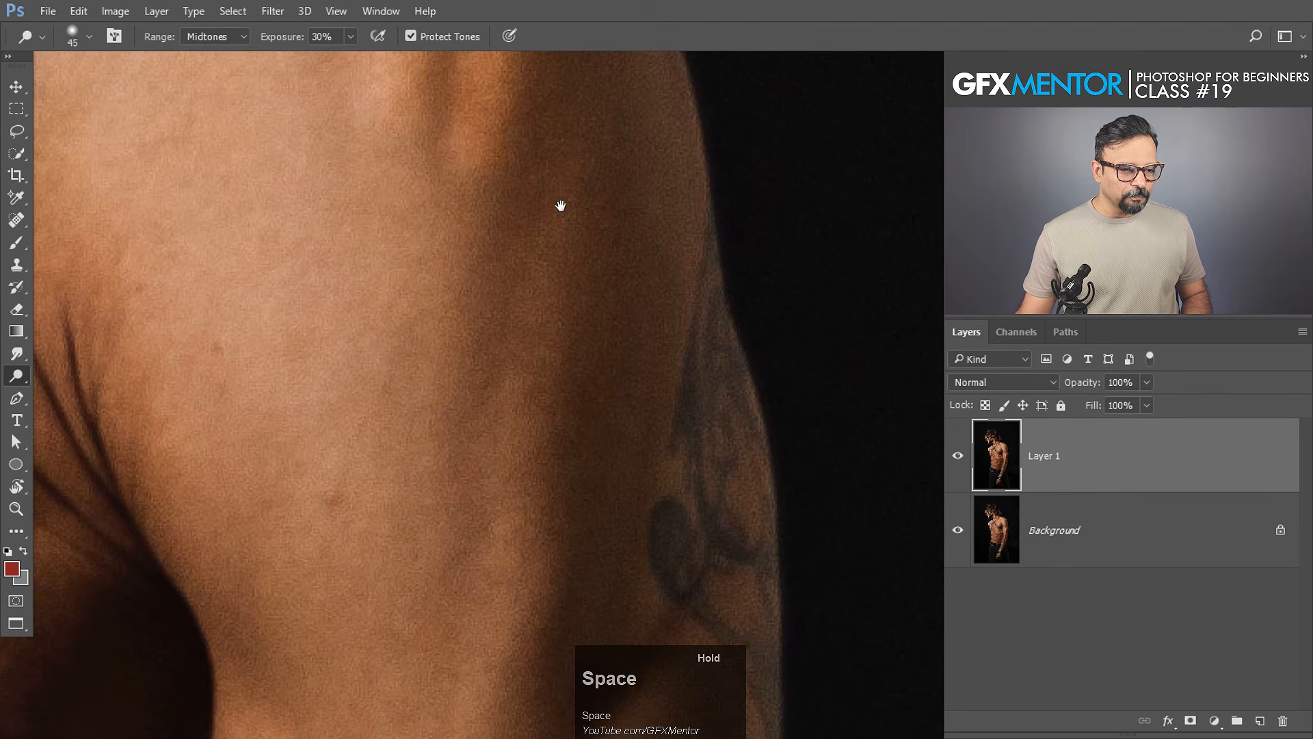
left_click_drag(598, 264, 573, 416)
left_click_drag(561, 282, 501, 538)
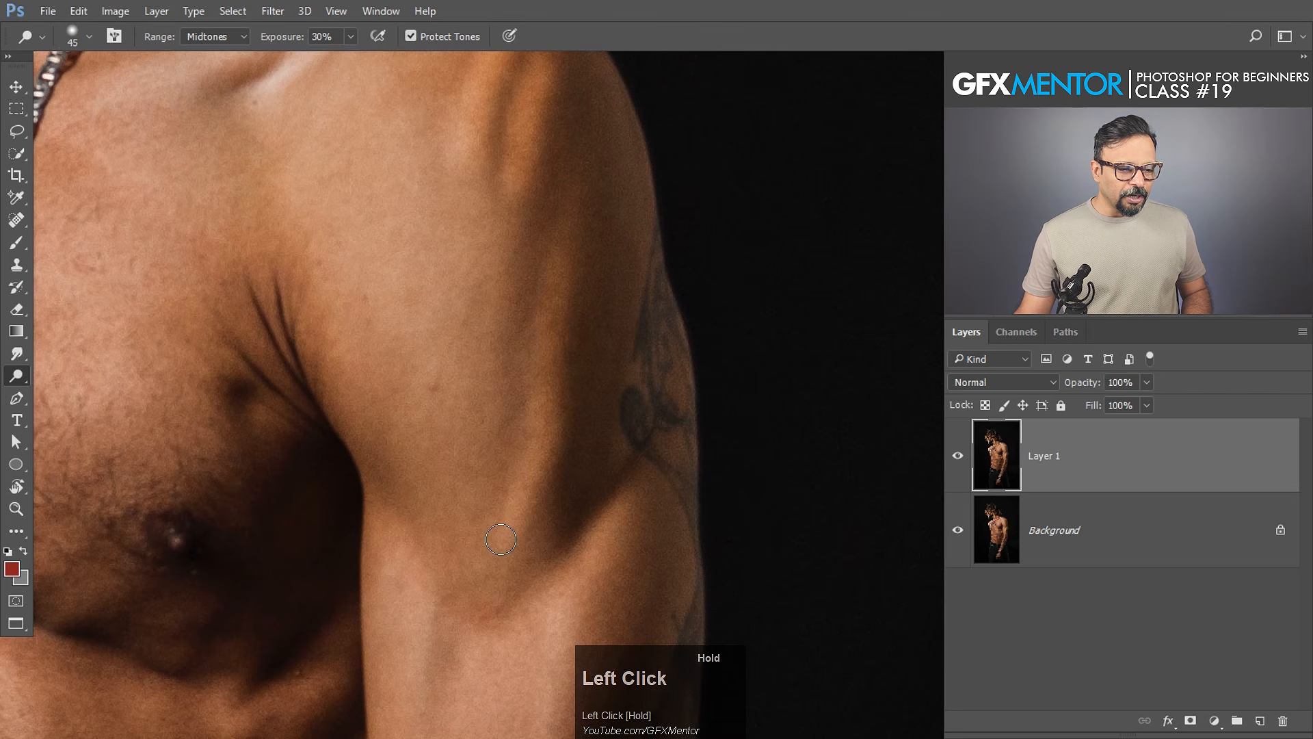
Step: Enlarge the Dodge brush to 80 and lighten the muscle ridge on the lower part of the upper arm
key("space")
left_click_drag(656, 455, 632, 221)
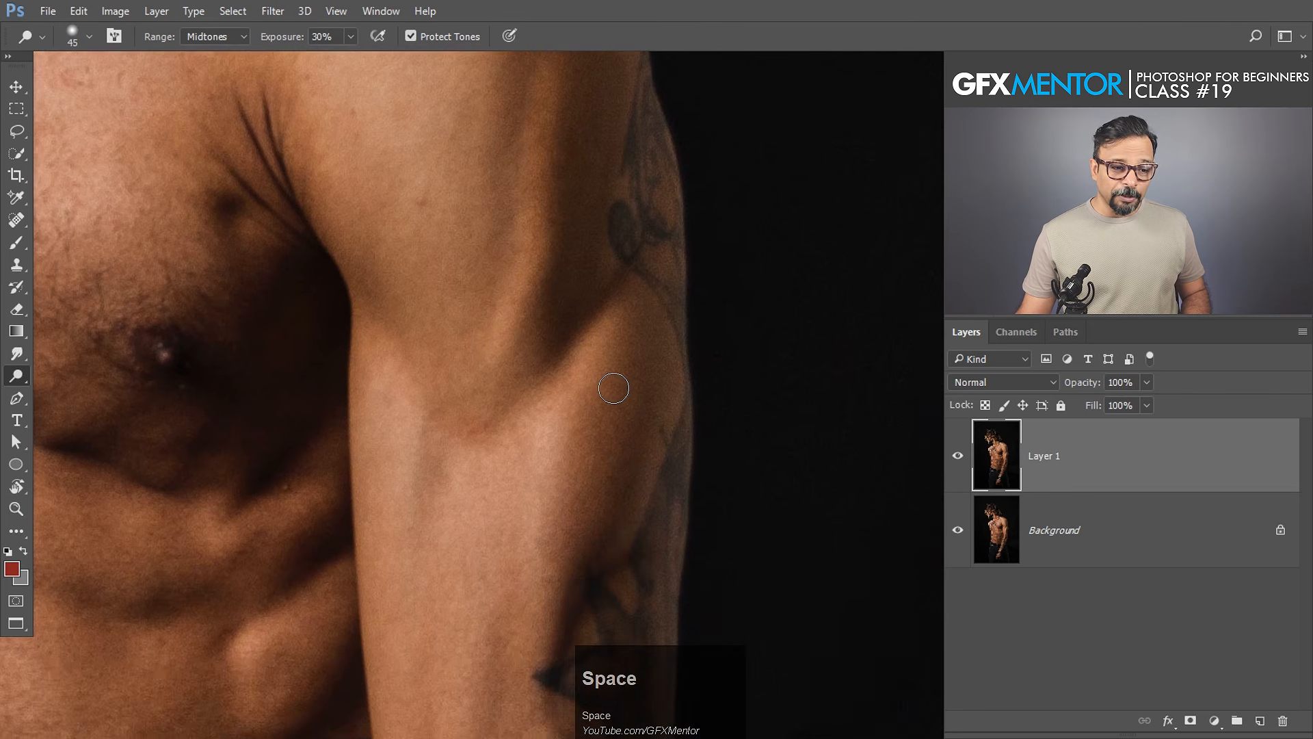
key("bracketright")
key("bracketright")
key("bracketright")
mouse_move(621, 325)
left_mouse_down()
mouse_move(594, 372)
mouse_move(547, 556)
left_mouse_up()
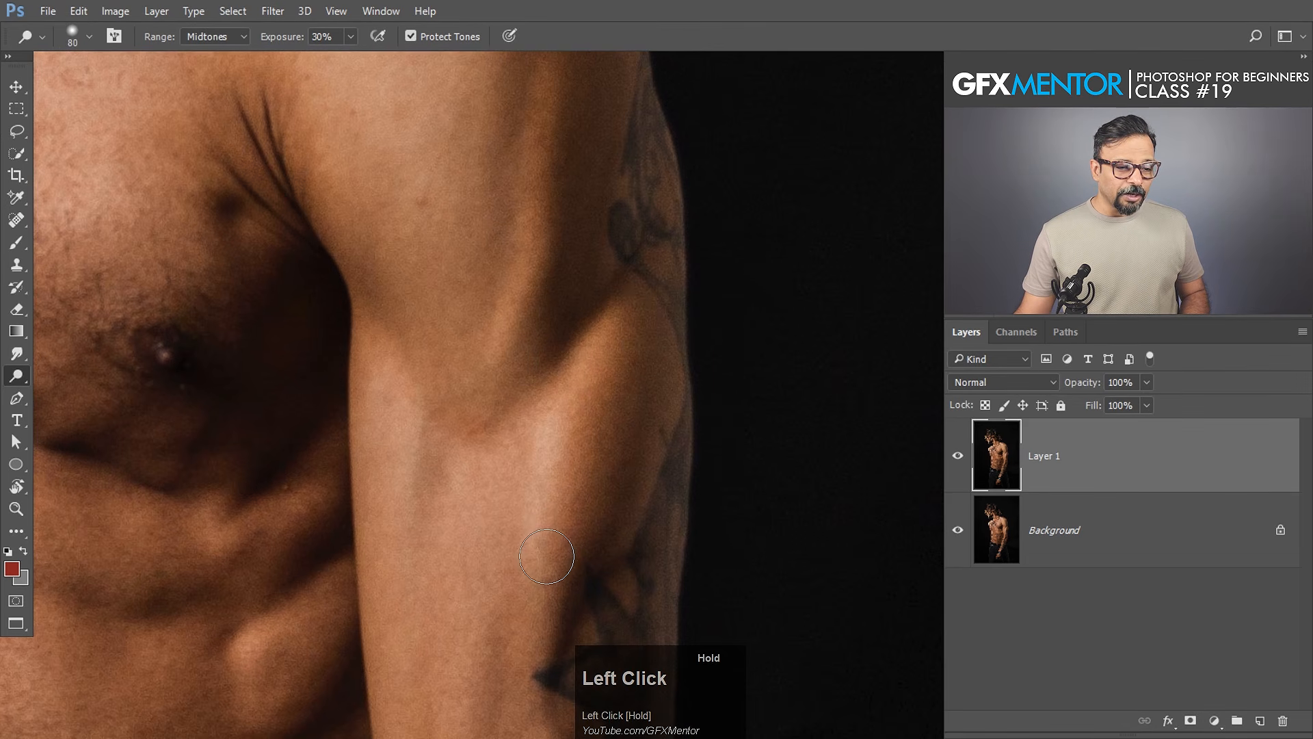
Step: Lower the Dodge exposure to 14%, enlarge the brush to 250 and broadly lighten the shoulder and upper arm
key("space")
mouse_move(492, 180)
left_mouse_down()
mouse_move(530, 354)
mouse_move(482, 270)
mouse_move(455, 274)
left_mouse_up()
key("ctrl+space")
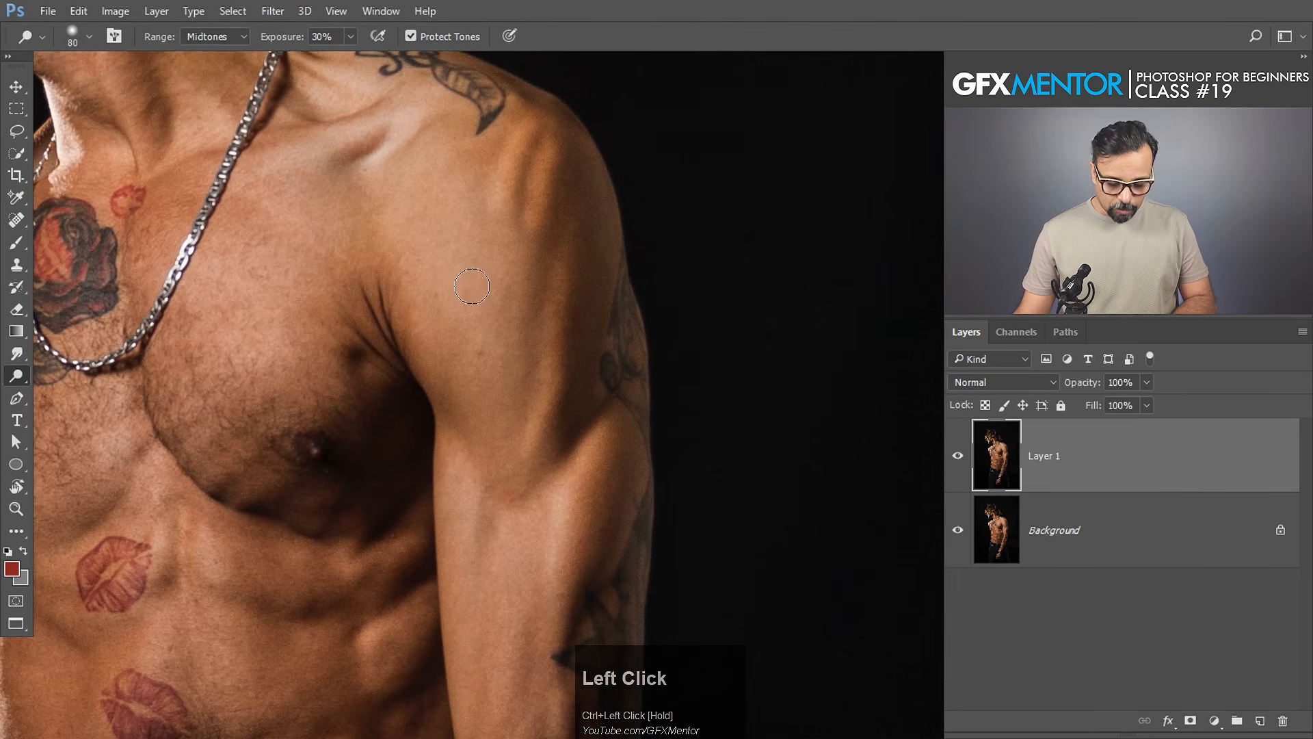
key("bracketright")
key("bracketright")
key("bracketright")
key("bracketright")
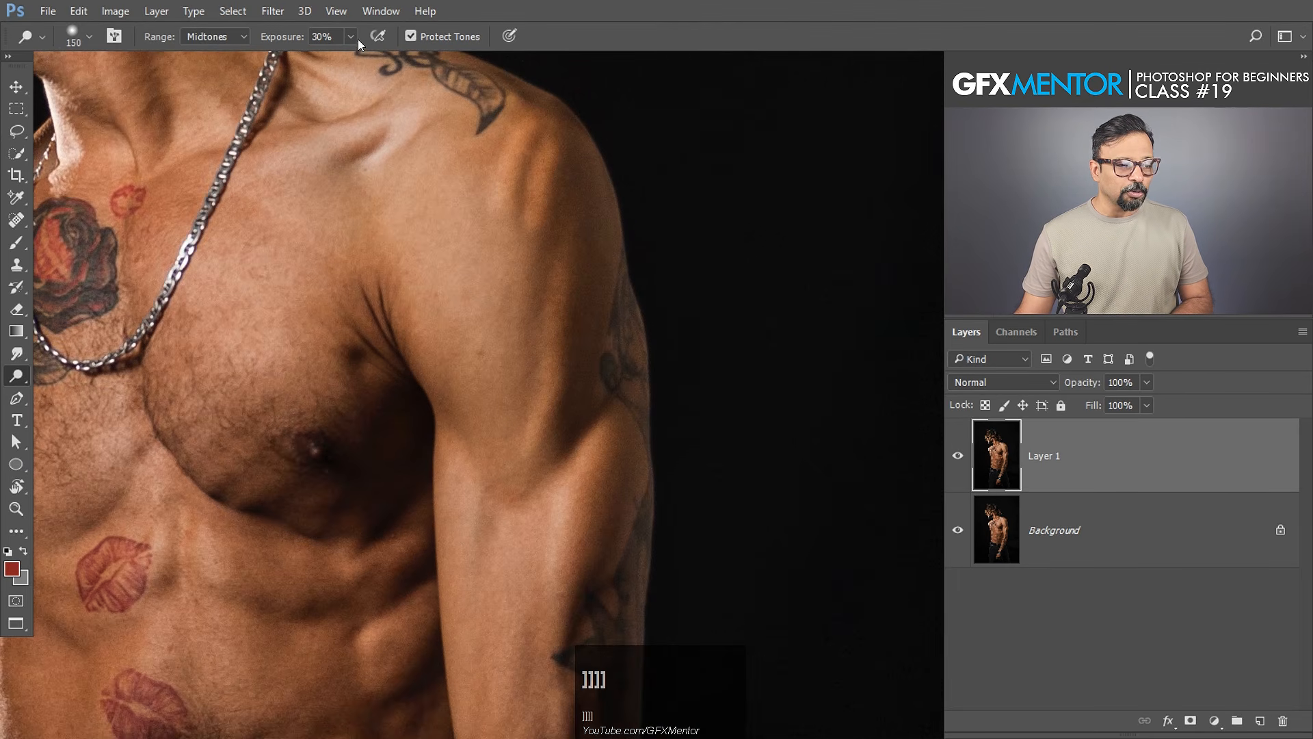
left_click(351, 36)
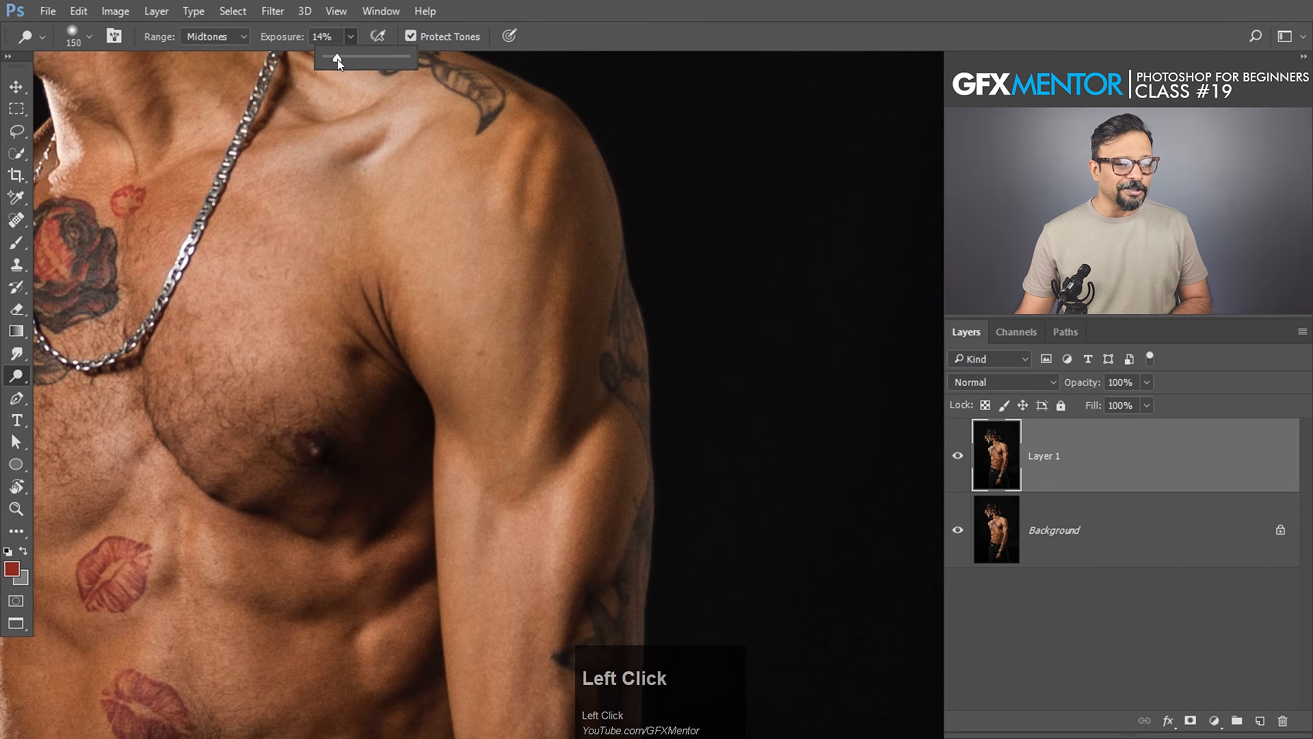
left_click_drag(338, 59, 334, 59)
key("bracketright")
key("bracketright")
key("bracketright")
key("bracketright")
left_click_drag(495, 361, 495, 361)
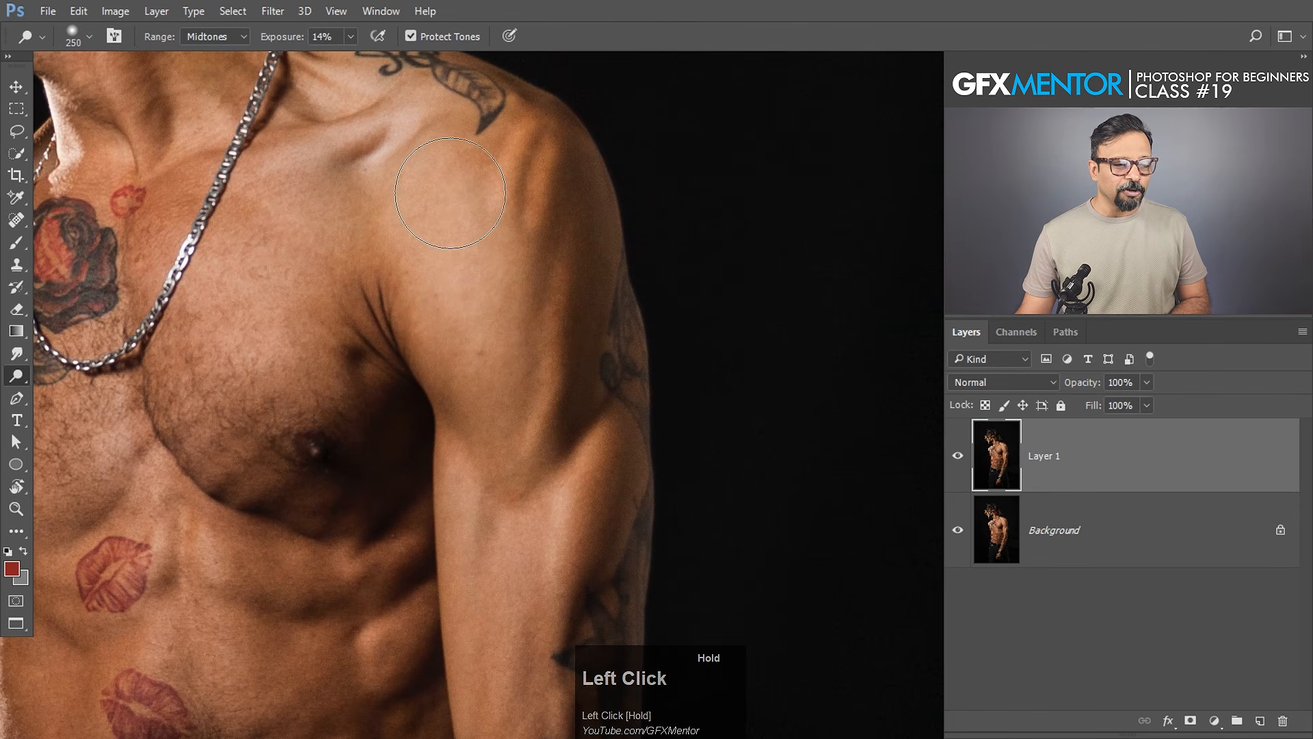
Step: Reduce the Dodge brush to 50 and lighten the muscle edges from the outer arm down past the tattoo
left_click_drag(660, 483, 605, 271)
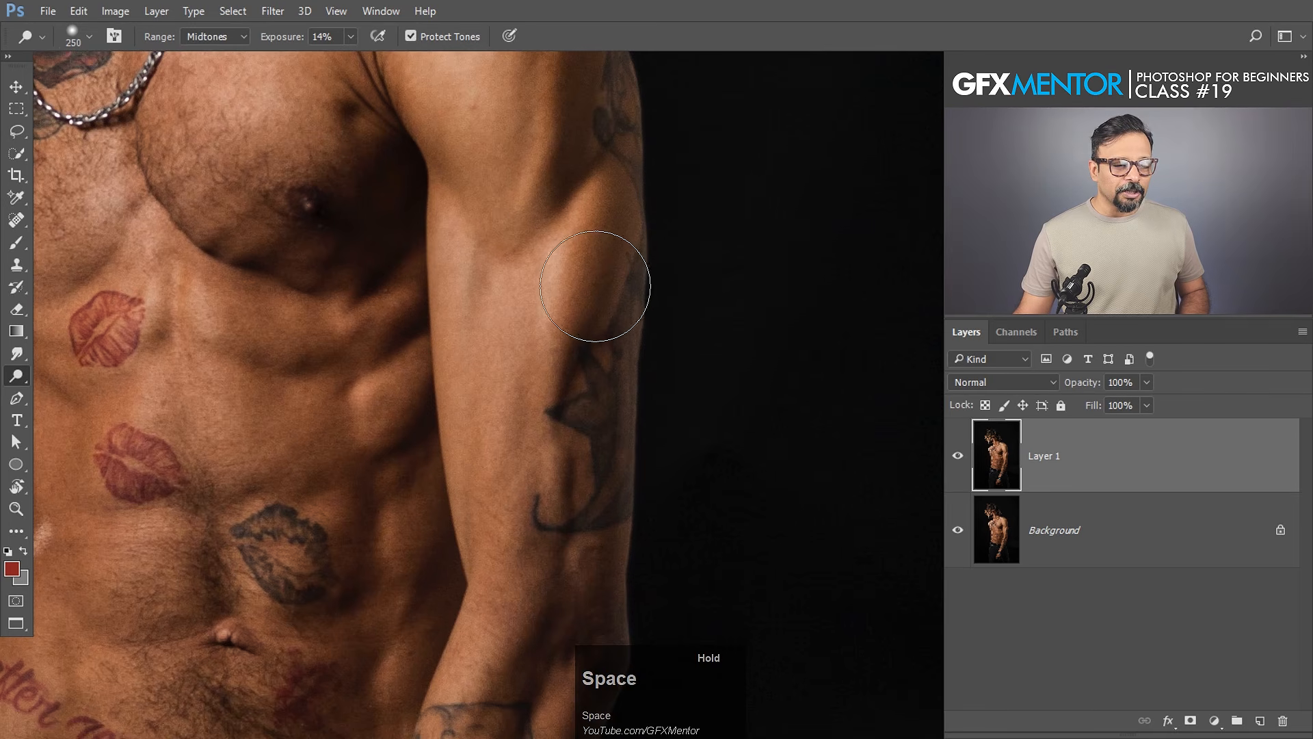
key("bracketleft")
key("bracketleft")
key("bracketleft")
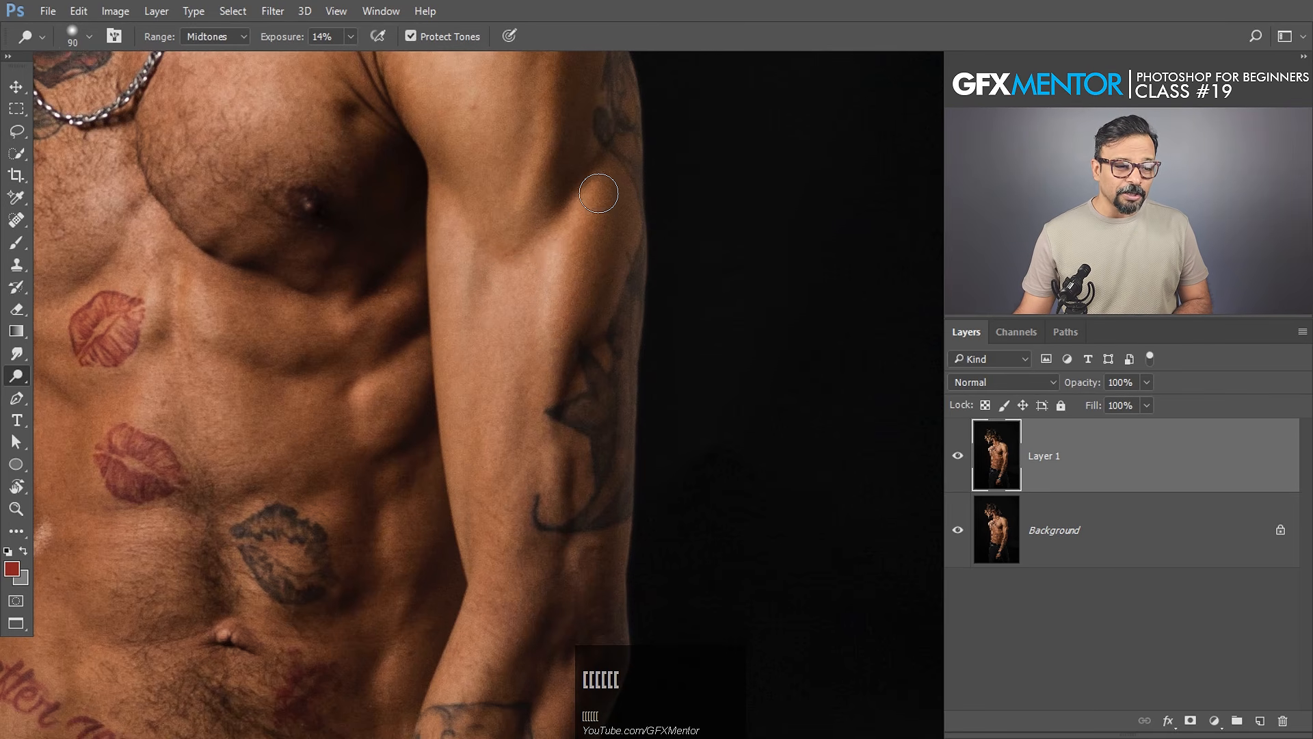
left_click(568, 300)
key("bracketleft")
key("bracketleft")
key("bracketleft")
key("bracketleft")
left_click_drag(630, 219, 549, 436)
left_click_drag(551, 351, 543, 463)
left_click_drag(559, 518, 530, 535)
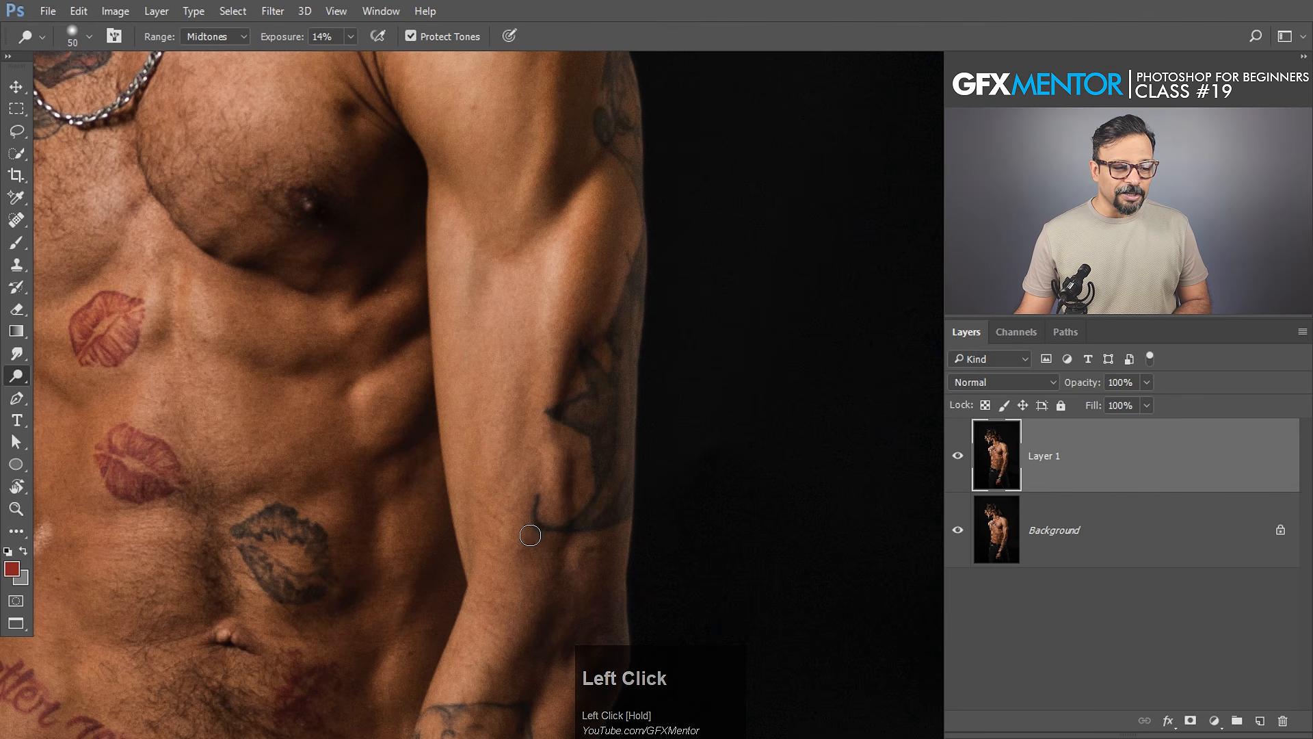
Step: Enlarge the Dodge brush to 80 and lighten the inner side of the upper arm above the elbow
key("bracketright")
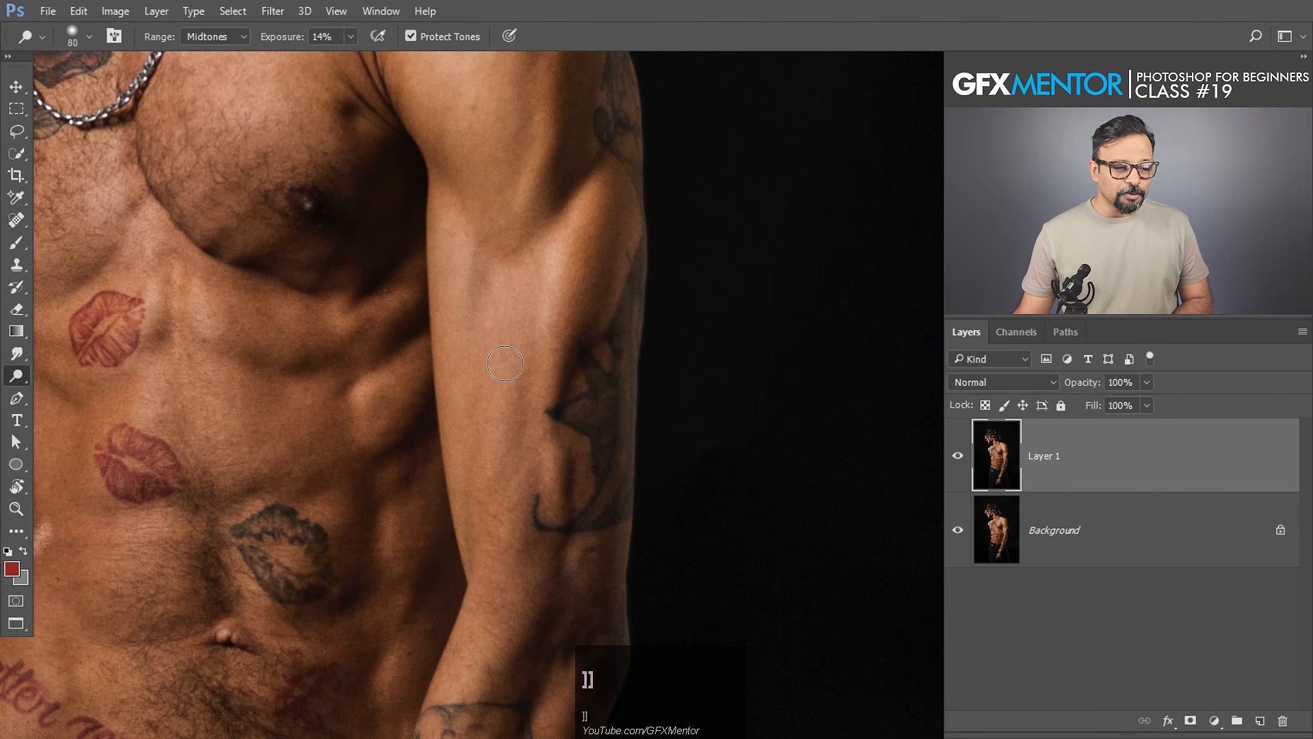
left_click_drag(505, 363, 476, 501)
left_click_drag(449, 244, 468, 418)
Step: Enlarge the Dodge brush to 100 and lighten the forearm and elbow area
key("space")
left_click_drag(534, 592, 568, 261)
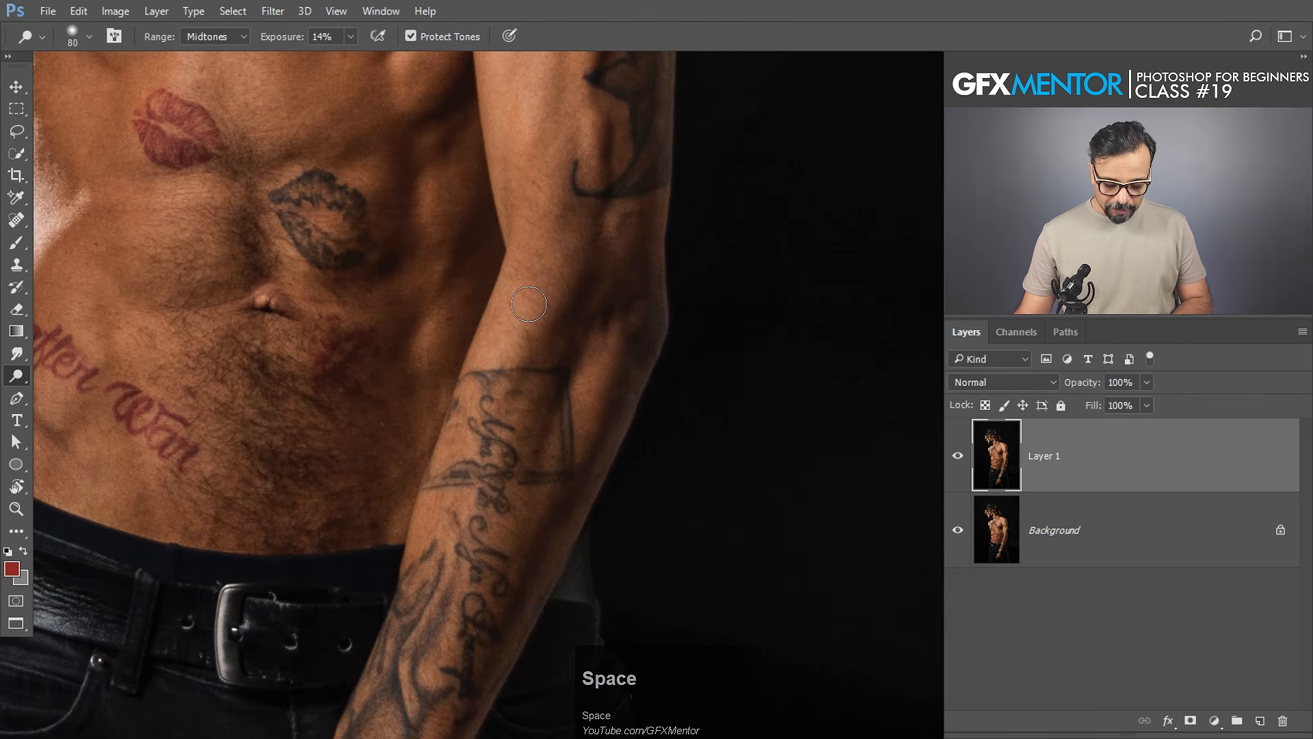
key("bracketright")
left_click_drag(517, 305, 427, 557)
left_click_drag(510, 315, 563, 440)
mouse_move(600, 340)
left_mouse_down()
mouse_move(541, 496)
mouse_move(607, 376)
mouse_move(607, 333)
left_mouse_up()
left_click_drag(722, 206, 715, 364)
left_click_drag(708, 164, 674, 358)
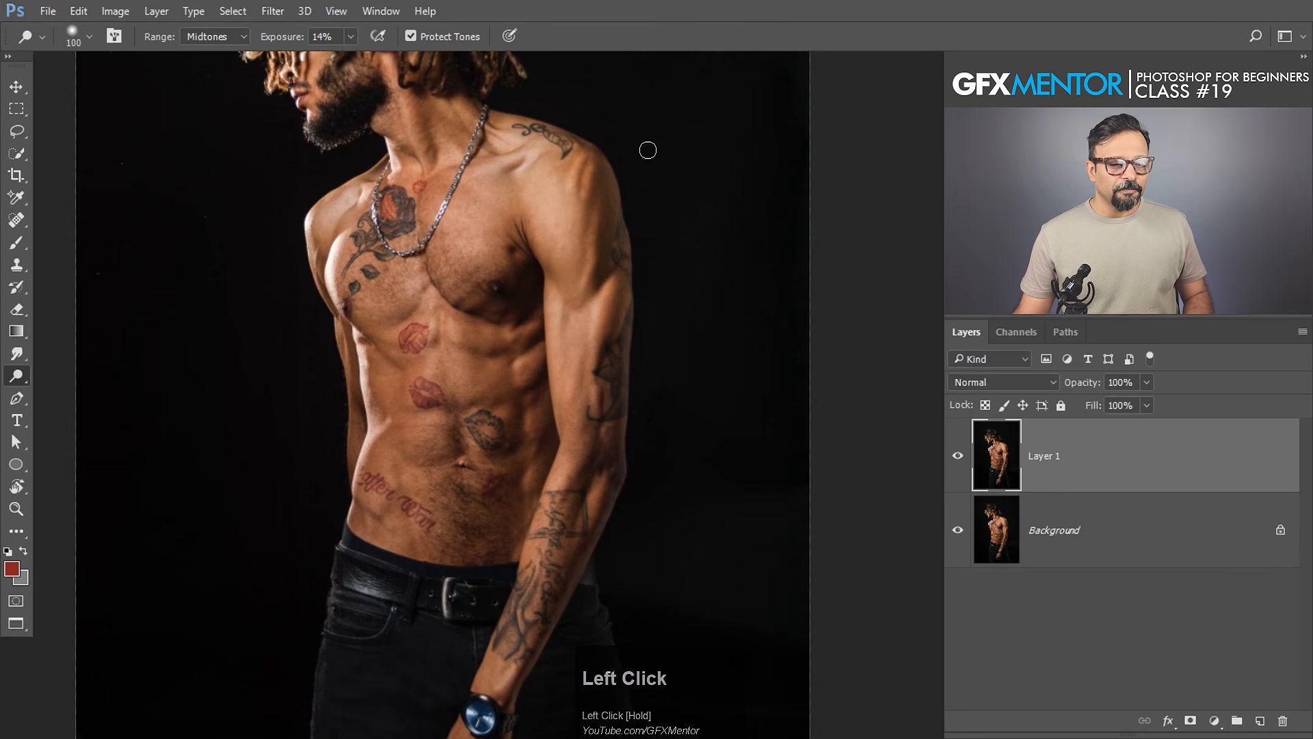
Step: Try erasing the dodging on the shoulder with a hard-edged 80 px eraser, and undo the stroke
key("ctrl+space")
left_click_drag(581, 114, 657, 251)
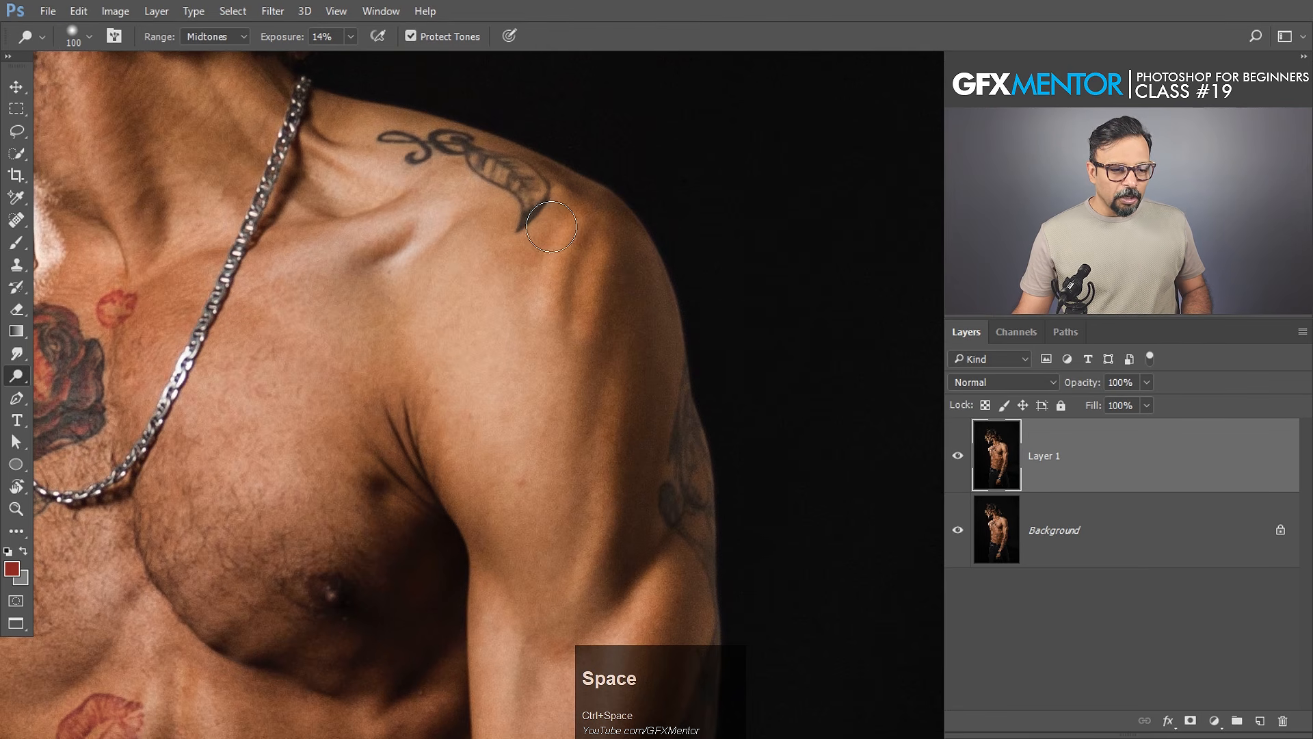
left_click(17, 308)
mouse_move(480, 327)
left_mouse_down()
mouse_move(602, 287)
mouse_move(574, 274)
left_mouse_up()
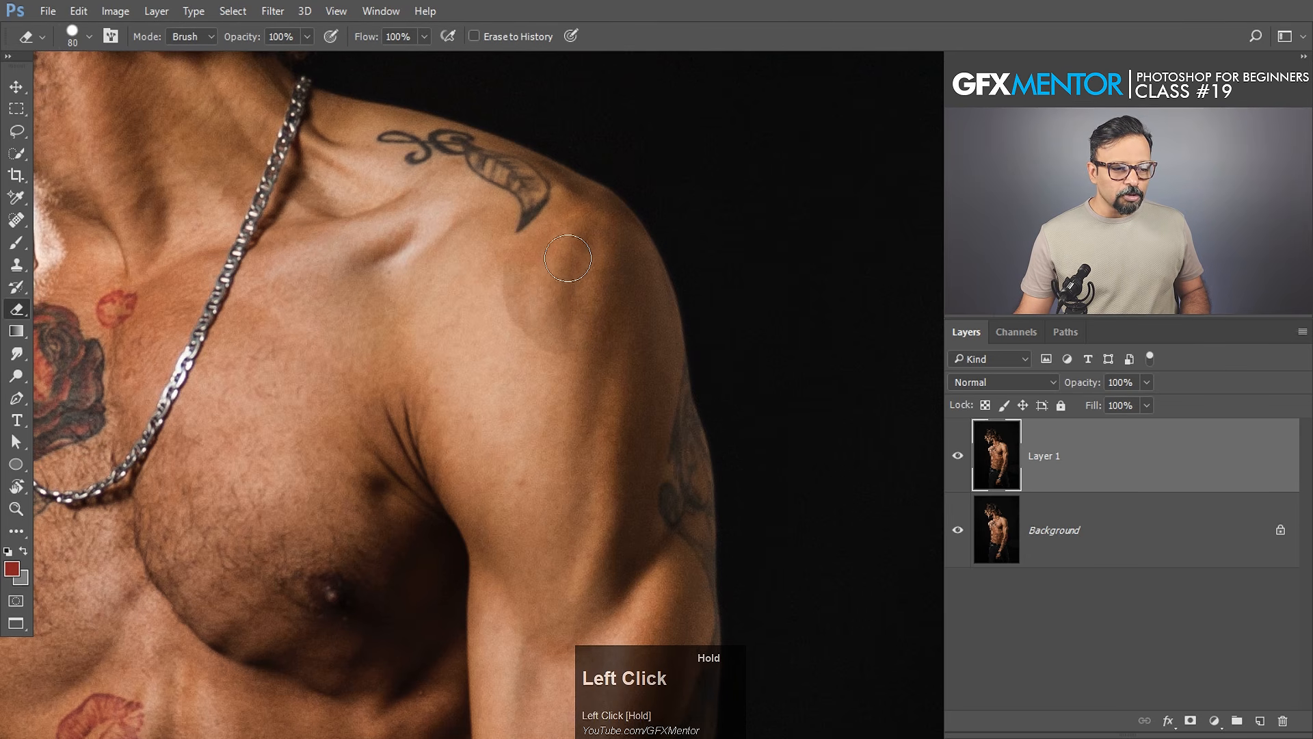
key("ctrl+z")
Step: Make the eraser fully soft at size 300, erase the dodged shoulder on Layer 1 and check the erased area with the Background hidden
right_click(568, 276)
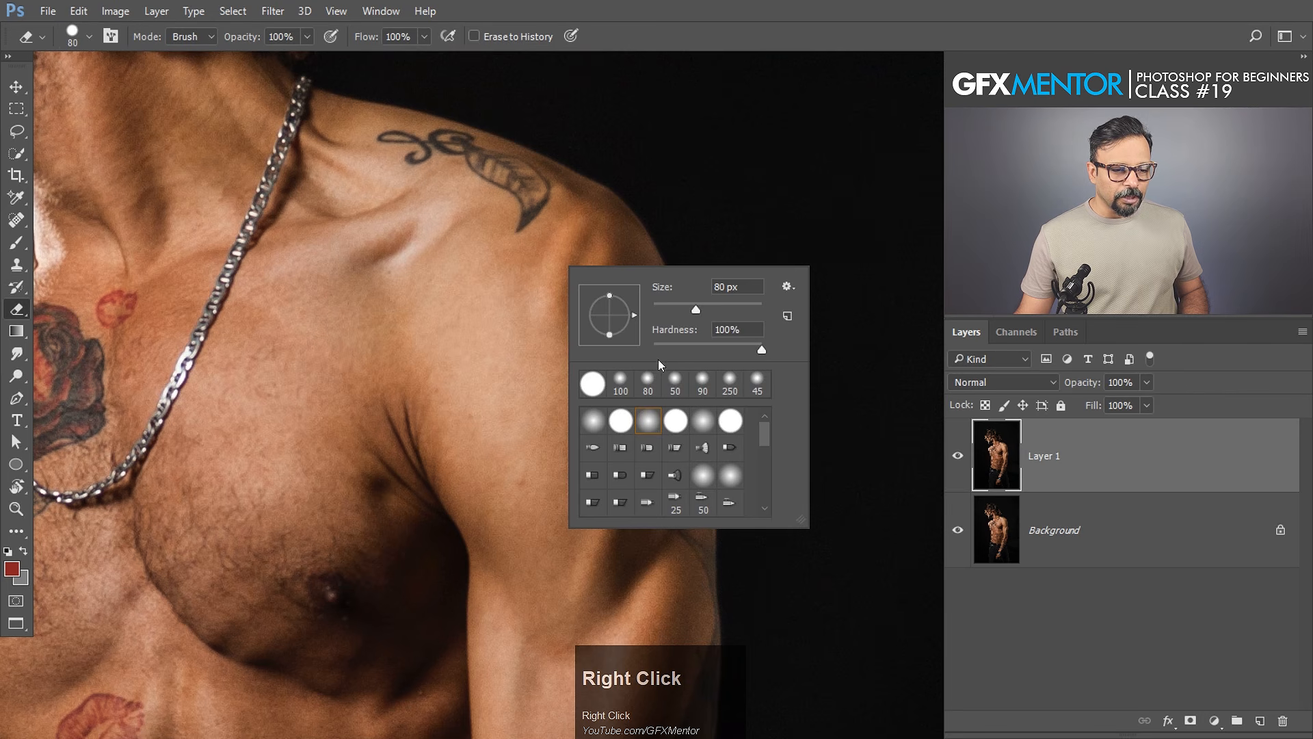
left_click(654, 346)
left_click(784, 137)
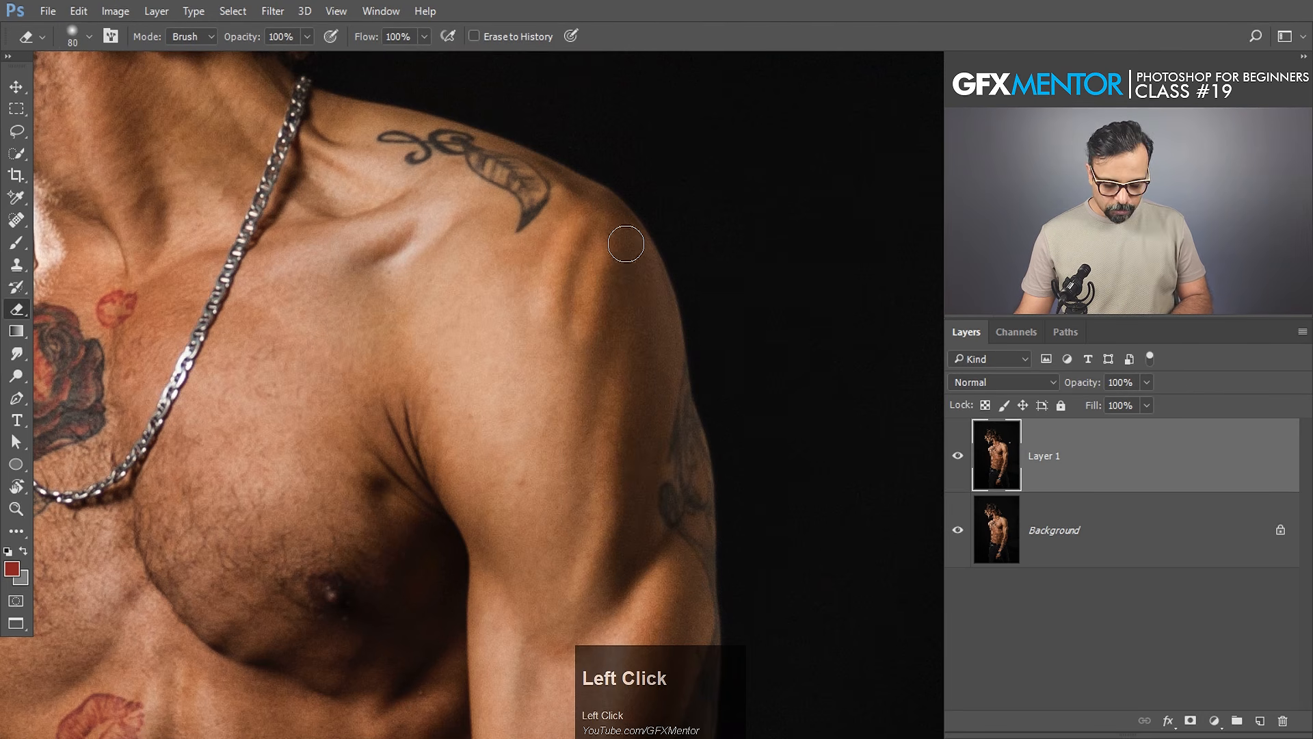
key("bracketright")
key("bracketright")
key("bracketright")
key("bracketright")
key("bracketright")
key("bracketright")
key("bracketright")
key("bracketright")
mouse_move(562, 301)
left_mouse_down()
mouse_move(564, 287)
mouse_move(595, 291)
mouse_move(550, 282)
mouse_move(602, 370)
mouse_move(469, 557)
mouse_move(601, 469)
mouse_move(578, 250)
mouse_move(558, 205)
left_mouse_up()
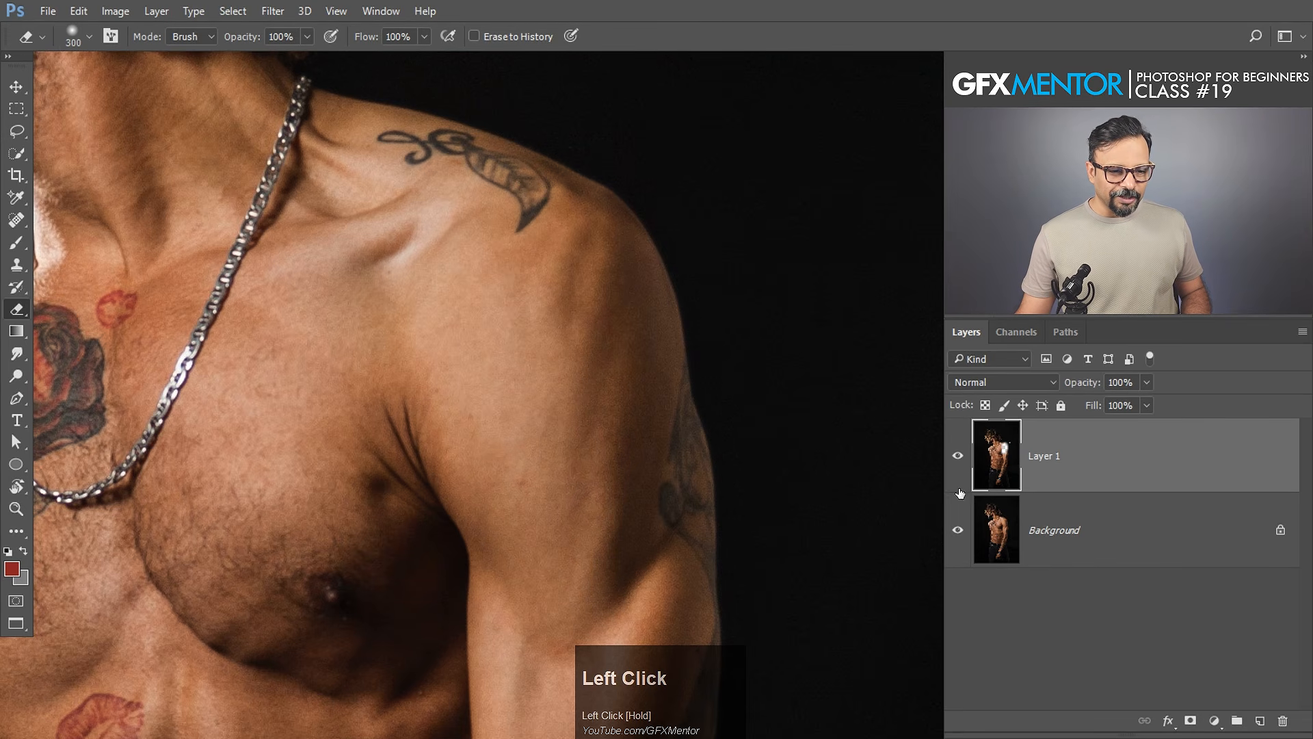
left_click(957, 537)
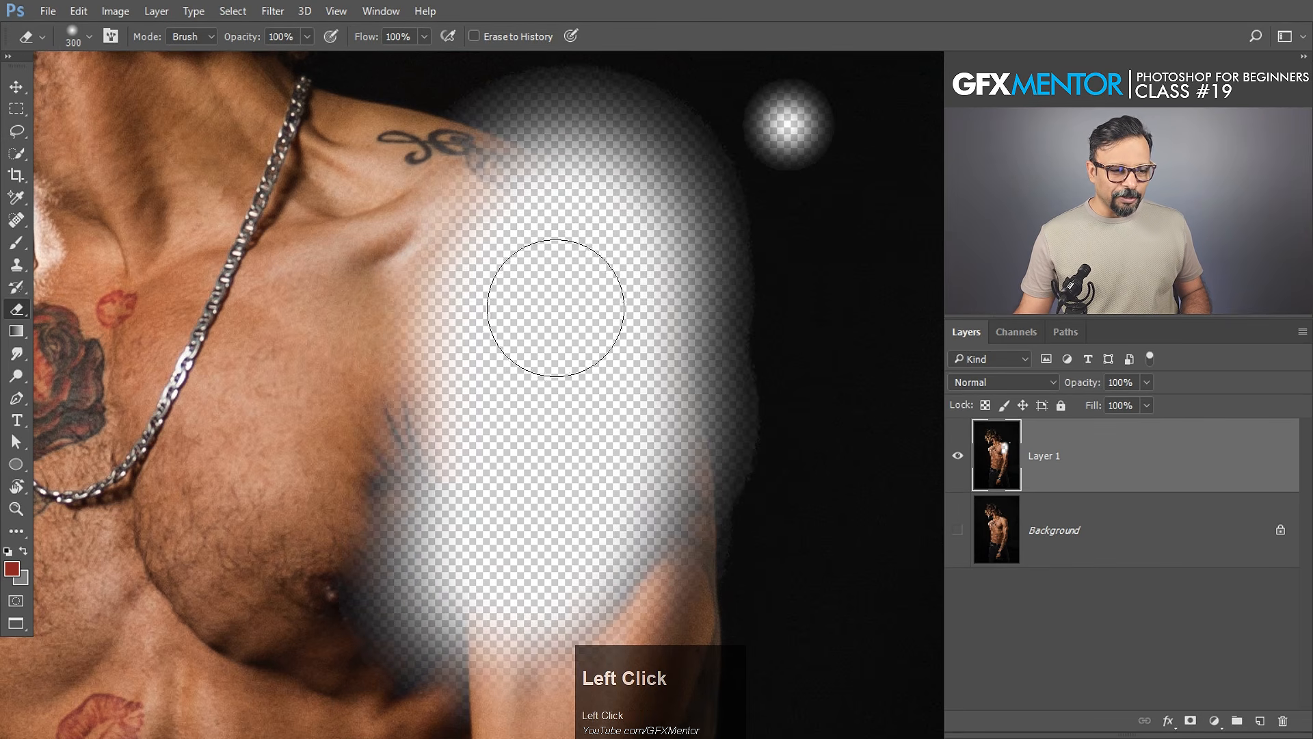
left_click(958, 531)
Step: Duplicate the Background layer and merge the copy with Layer 1 to fill the erased area
left_click(999, 534)
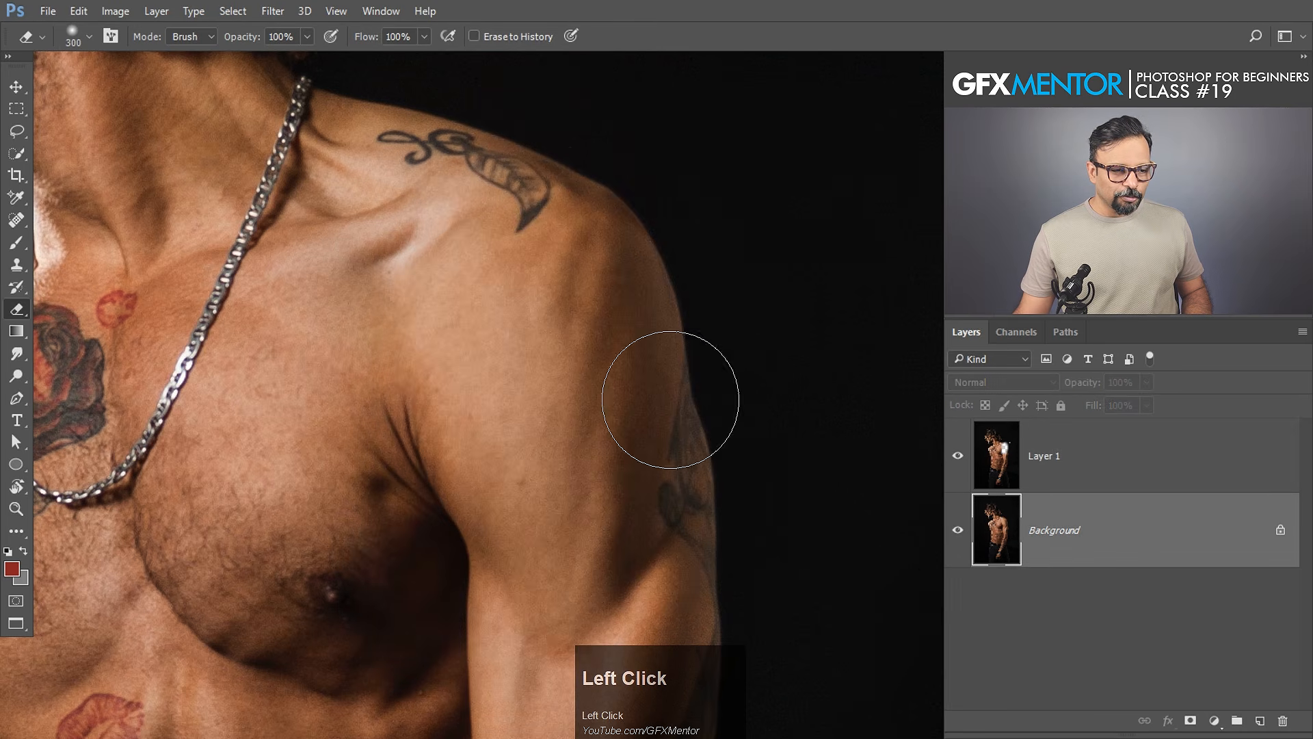
key("ctrl+j")
left_click(1120, 473, "shift")
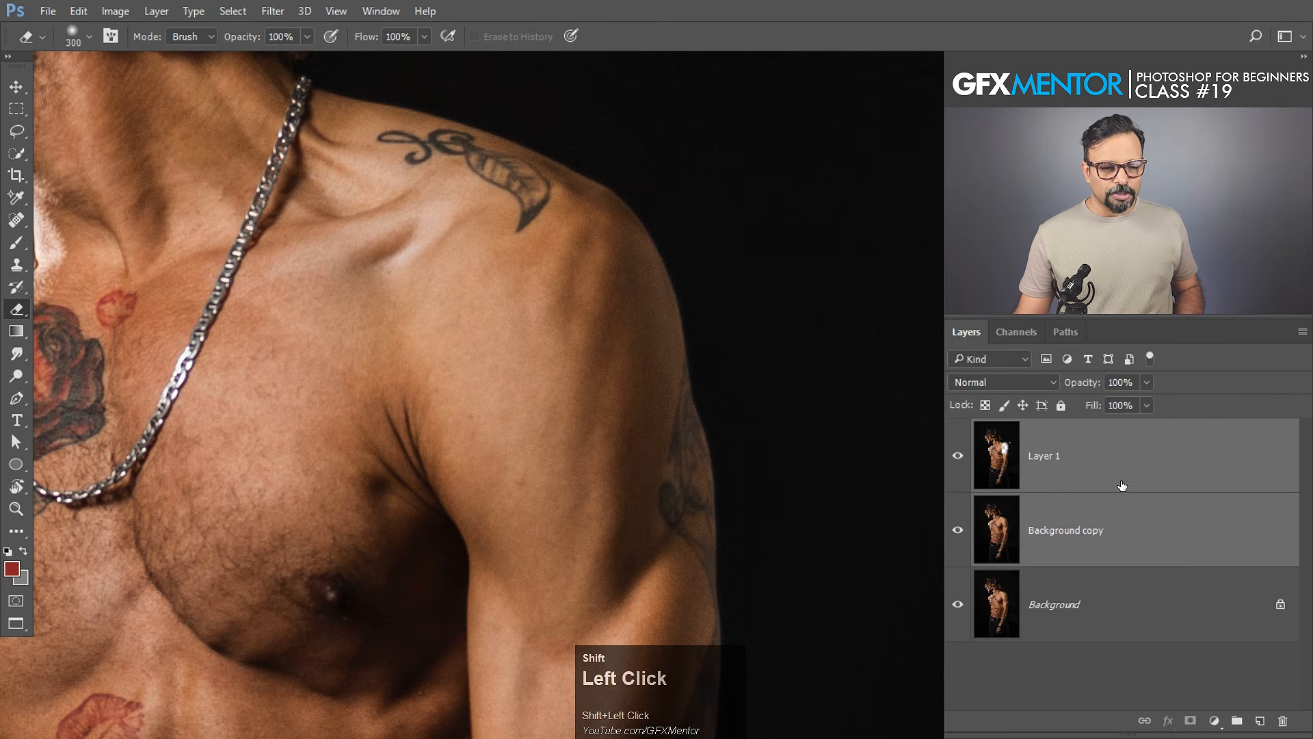
key("ctrl+e")
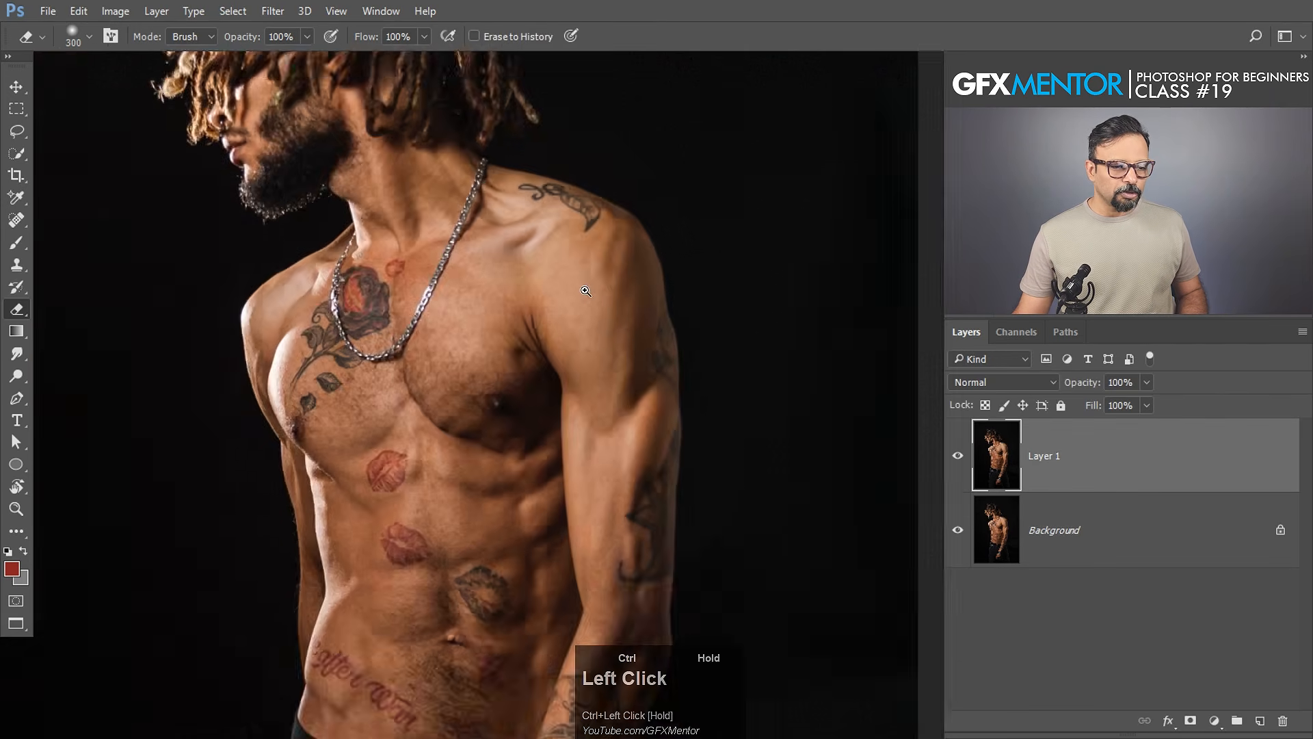
Step: Return to the Dodge tool, lower its exposure to 6% and lighten the front of the shoulder with the size 100 brush
left_click_drag(680, 243, 659, 346)
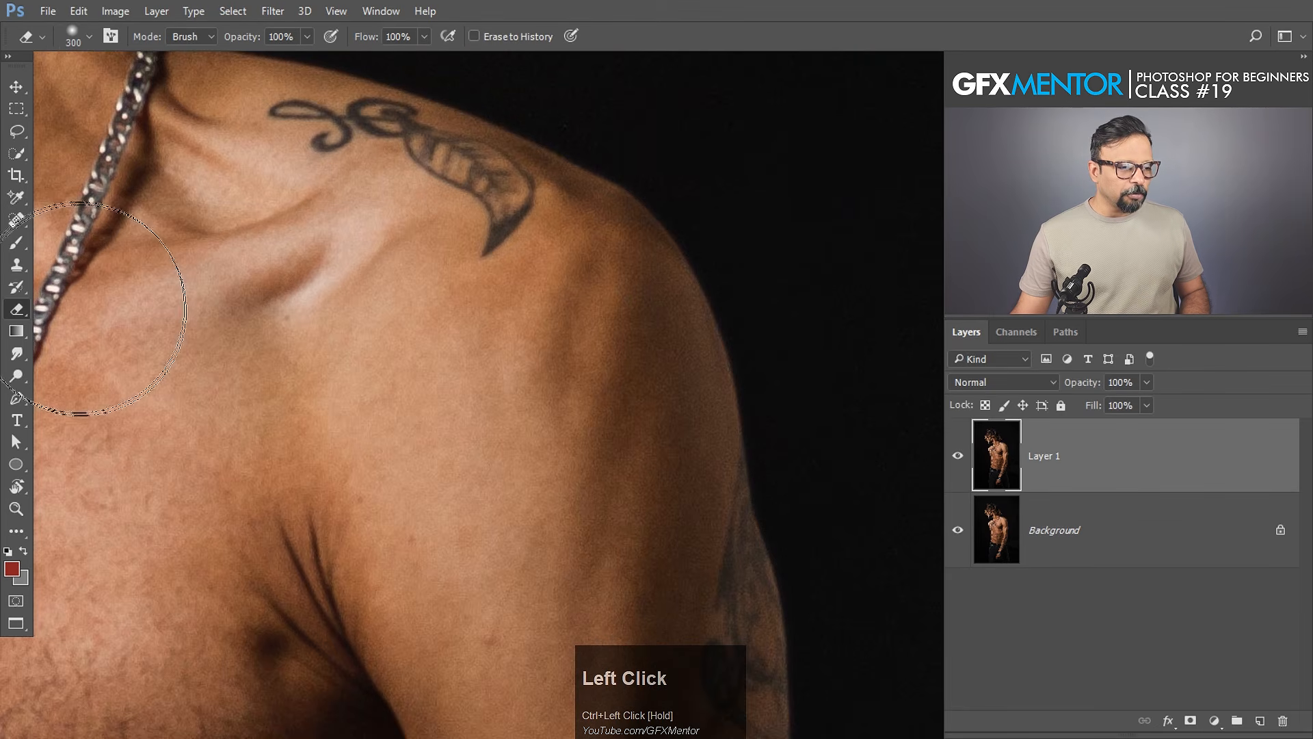
left_click(17, 376)
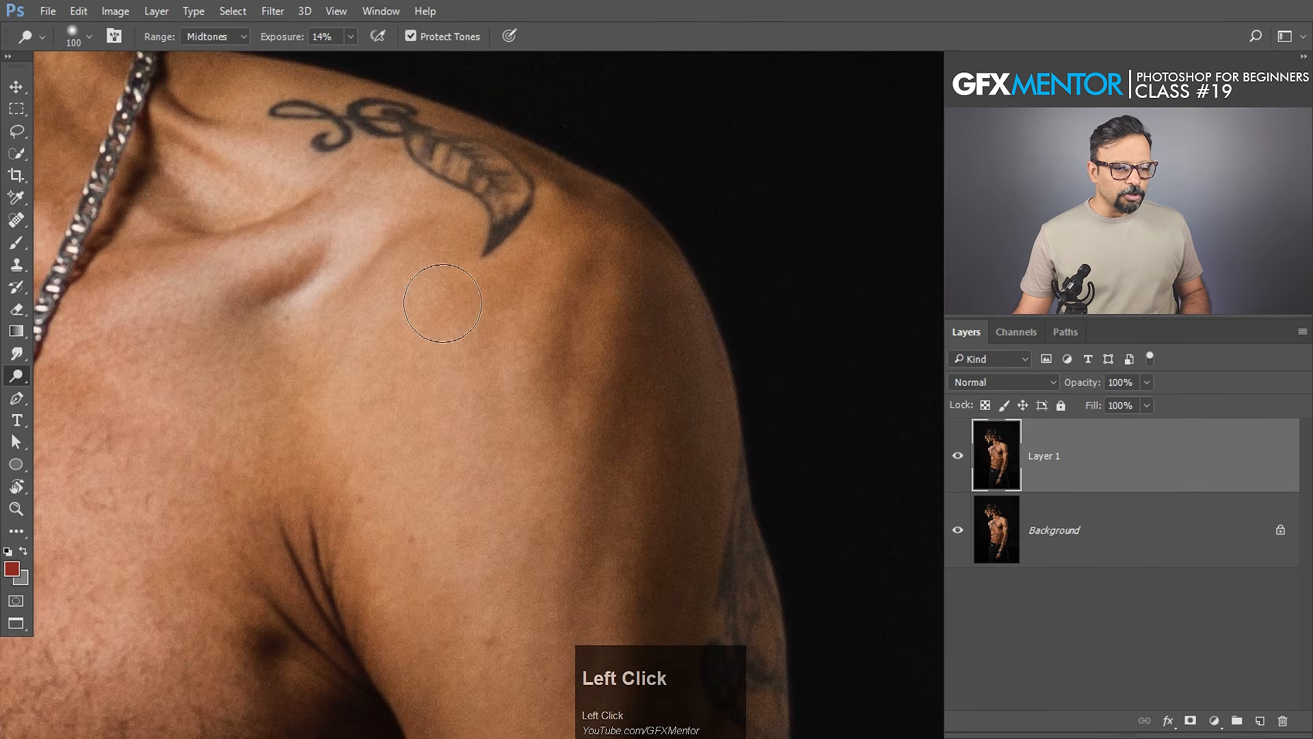
left_click(350, 36)
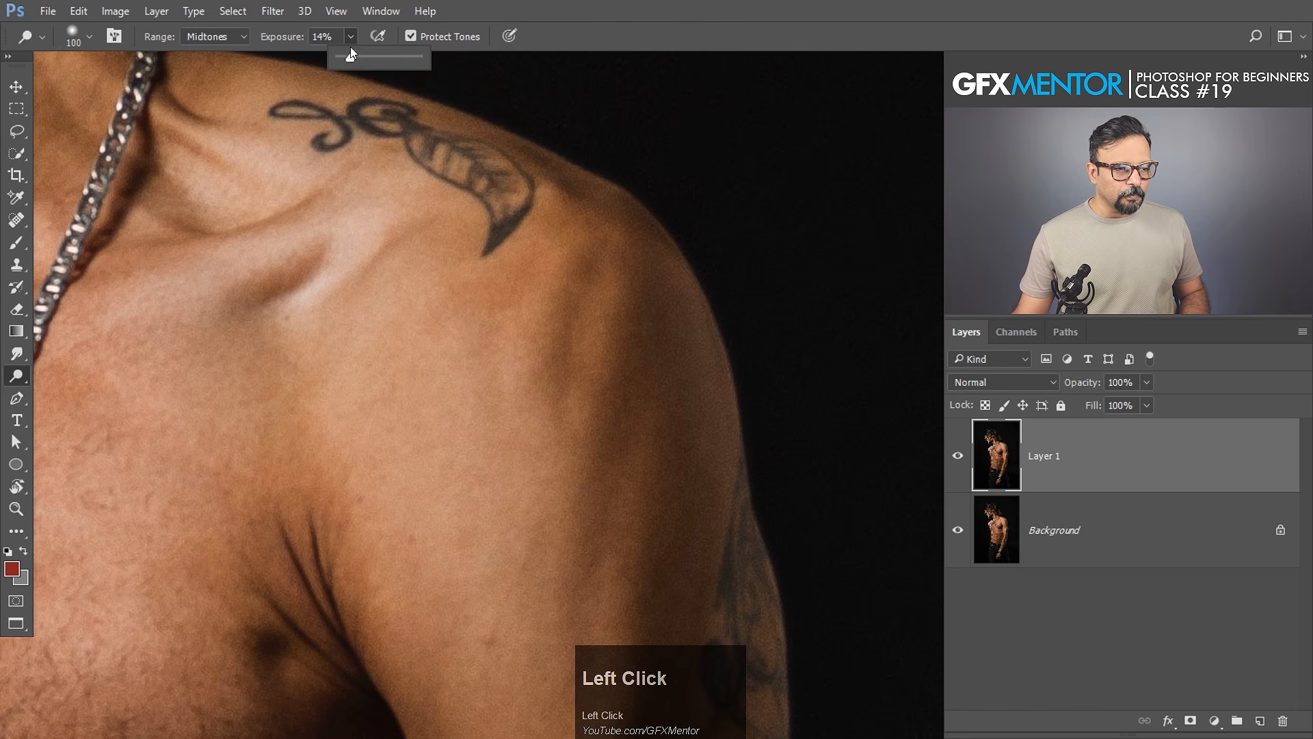
mouse_move(562, 269)
left_mouse_down()
mouse_move(525, 357)
mouse_move(520, 341)
left_mouse_up()
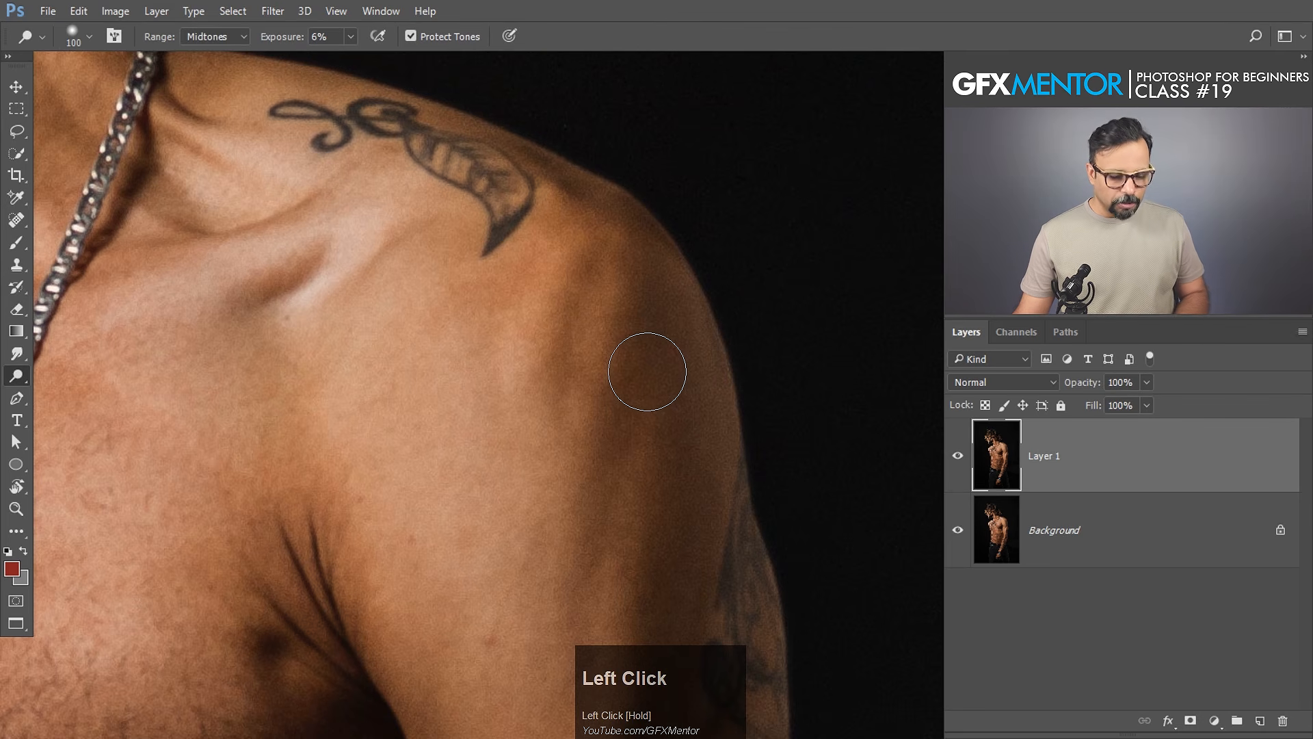
Step: Reduce the Dodge brush to 70 and gently lighten the muscle lines from the shoulder down the upper arm
key("bracketleft")
key("bracketleft")
key("bracketleft")
left_click_drag(602, 283, 560, 572)
key("space")
left_click_drag(677, 615, 671, 302)
left_click_drag(609, 499, 608, 515)
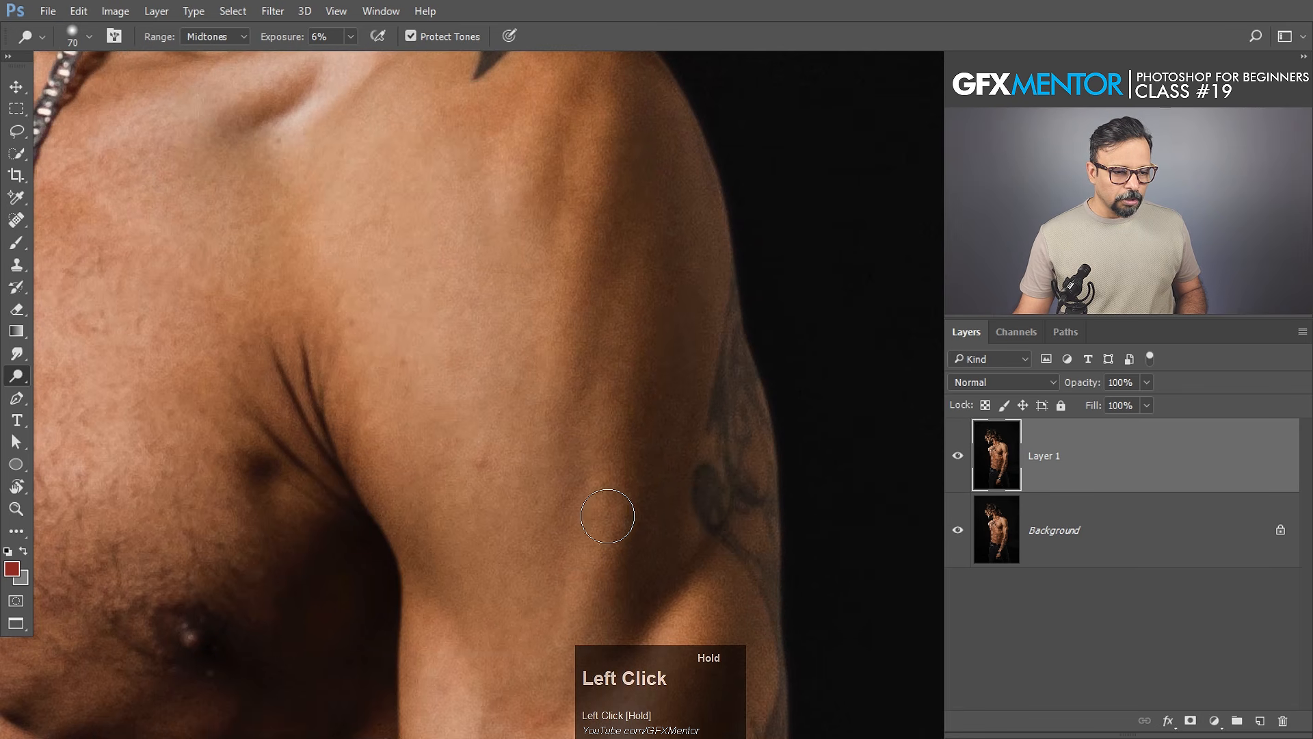
Step: Compare the whole figure before and after dodging by toggling the visibility of Layer 1
key("ctrl+space")
left_click_drag(739, 249, 614, 350)
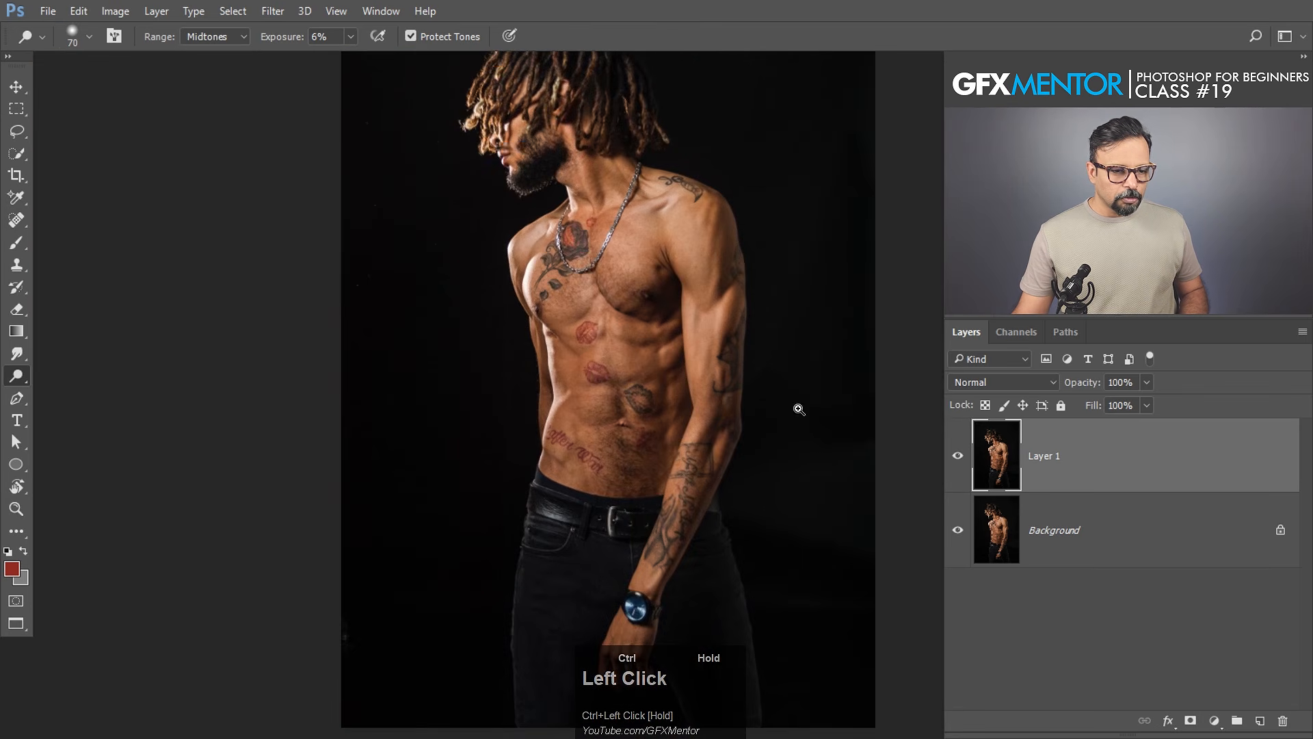
left_click(959, 456)
left_click(959, 457)
left_click(958, 459)
left_click(958, 458)
left_click(957, 458)
left_click(957, 459)
Step: Switch to the Burn tool, reduce its brush to 80 and darken the outer edge of the upper arm
key("ctrl+space")
left_click_drag(750, 216, 814, 298)
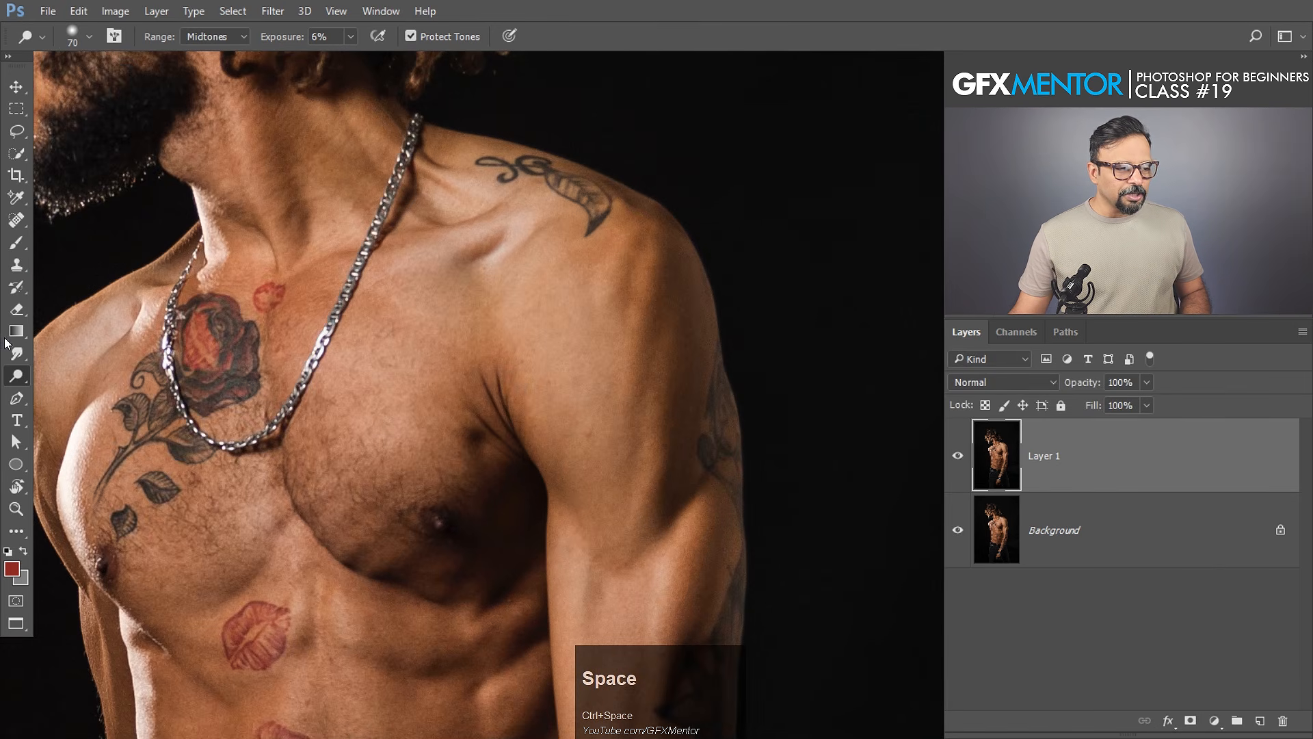
left_click(17, 376)
left_click(97, 391)
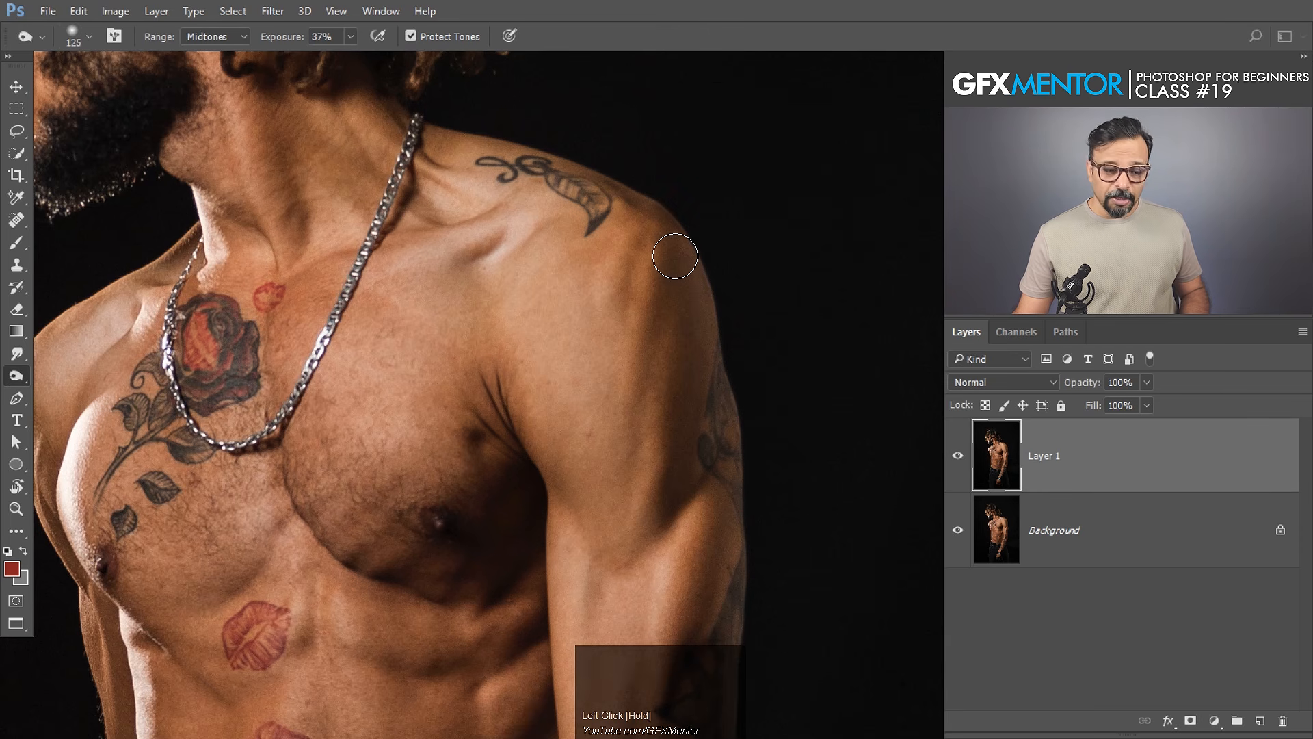
key("bracketleft")
key("bracketleft")
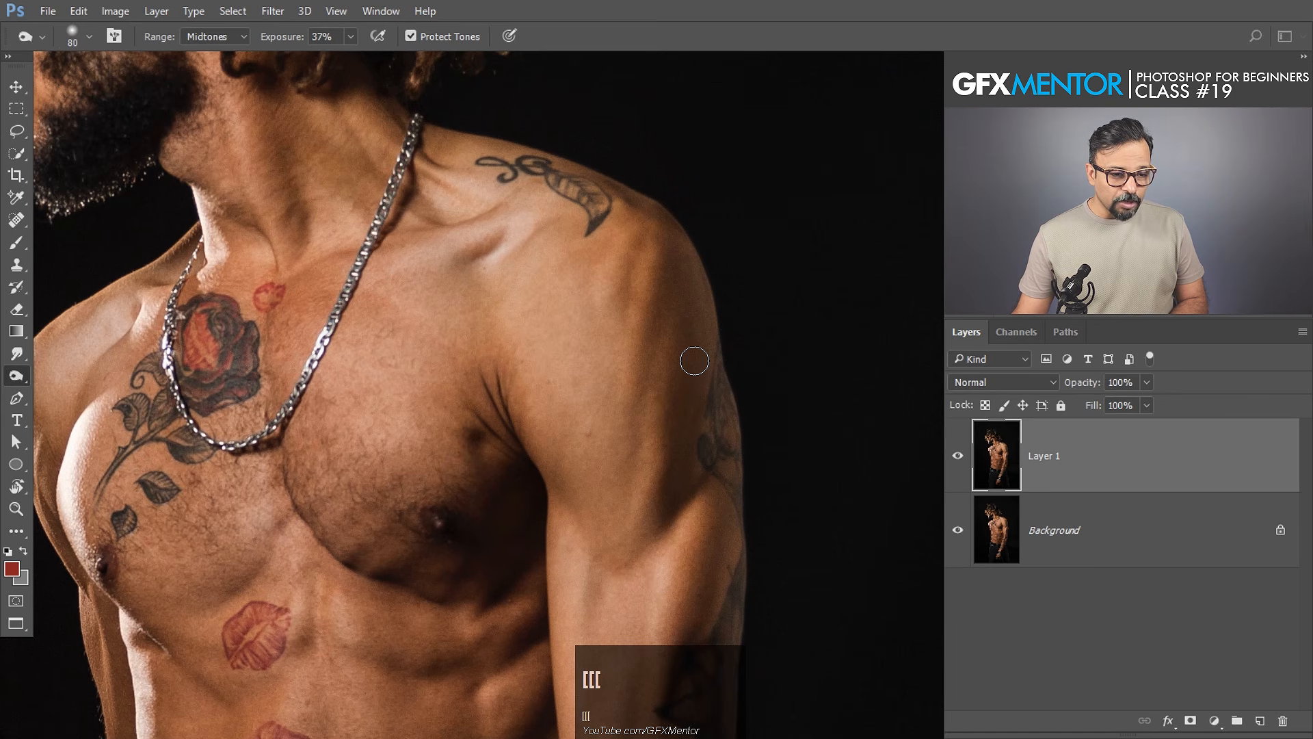
left_click_drag(694, 361, 670, 509)
Step: Try burning the shadows between the shoulder and upper-arm muscles with a size 60 brush, and undo the strokes
key("bracketleft")
left_click_drag(657, 337, 622, 547)
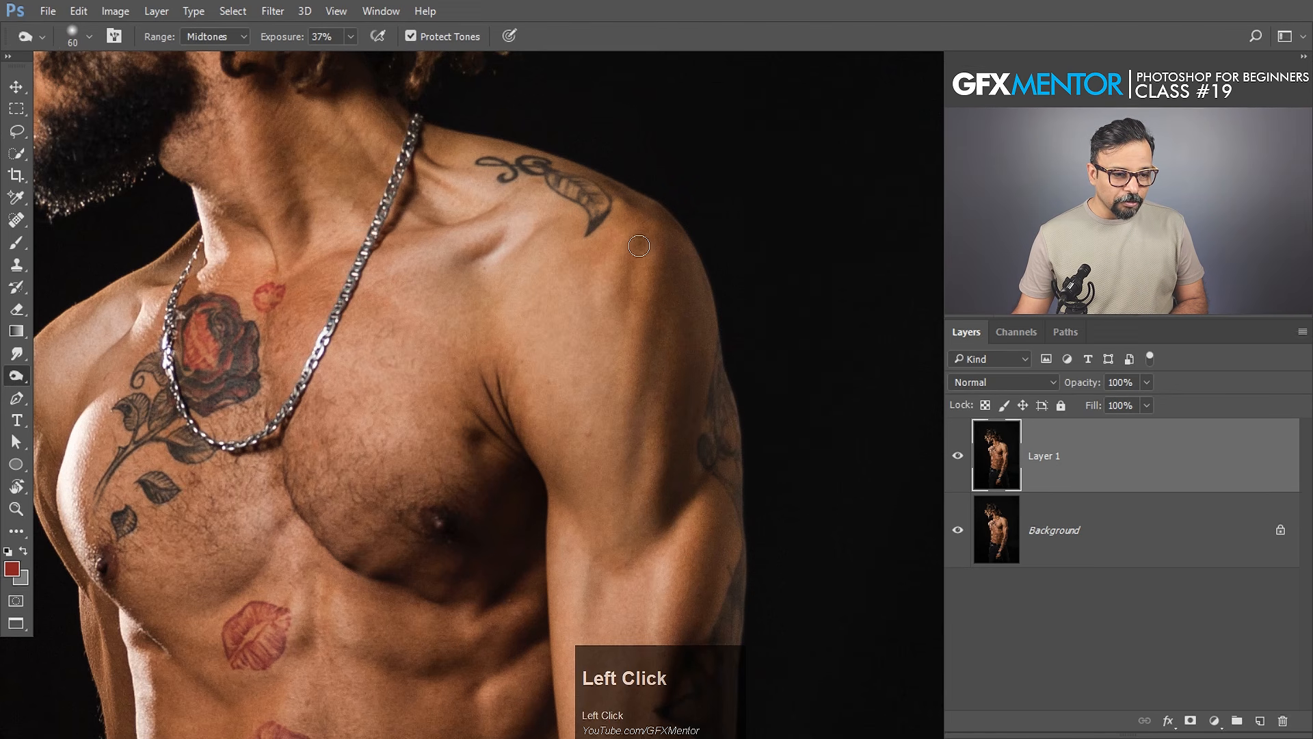
mouse_move(639, 246)
left_mouse_down()
mouse_move(619, 364)
mouse_move(634, 566)
left_mouse_up()
left_click_drag(728, 484, 722, 319)
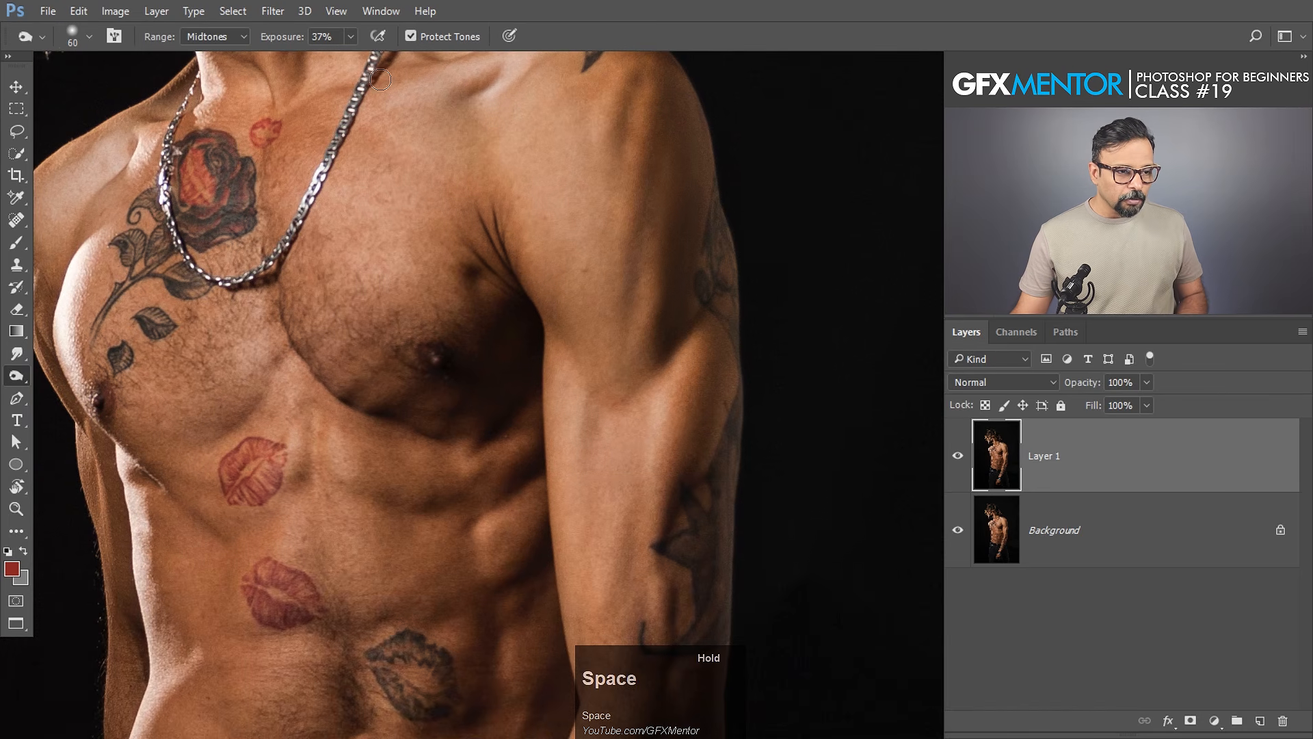
key("ctrl+alt+z")
key("ctrl+alt+z")
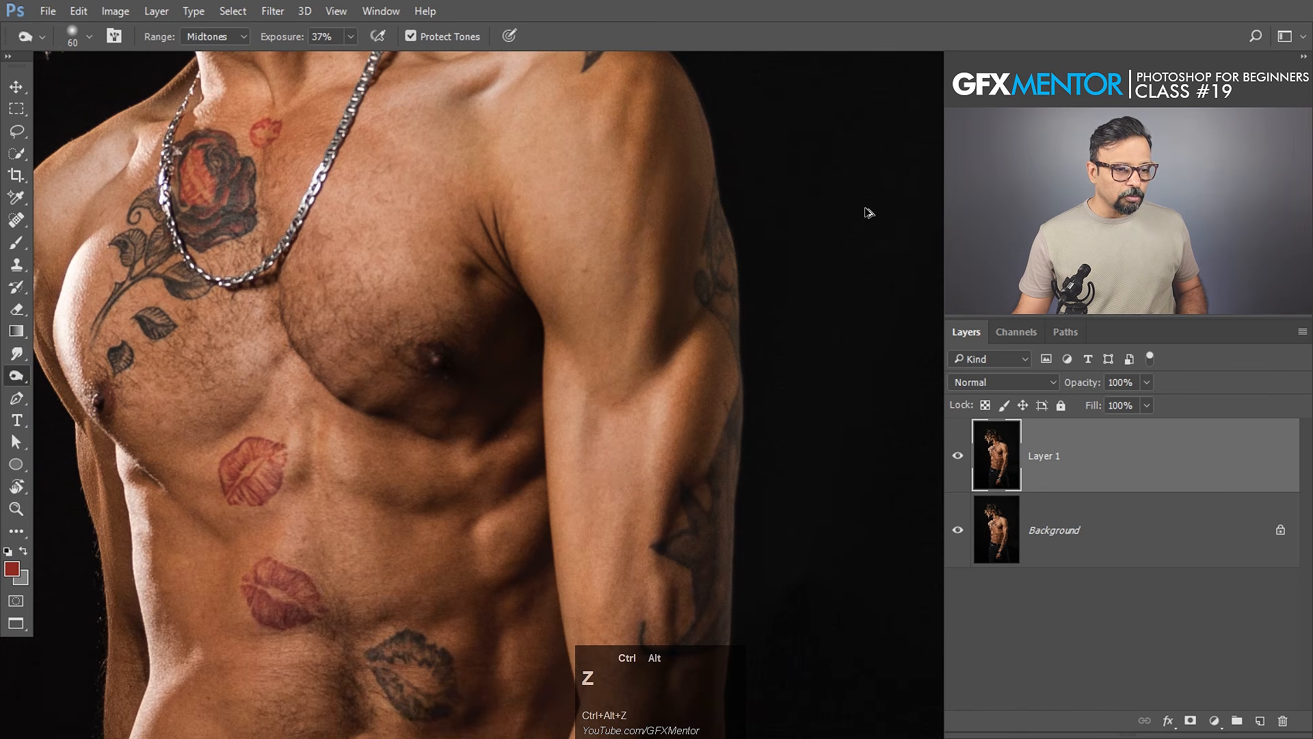
Step: Lower the Burn exposure to 16% and darken the shadows from the shoulder down the upper arm to the elbow
left_click(348, 37)
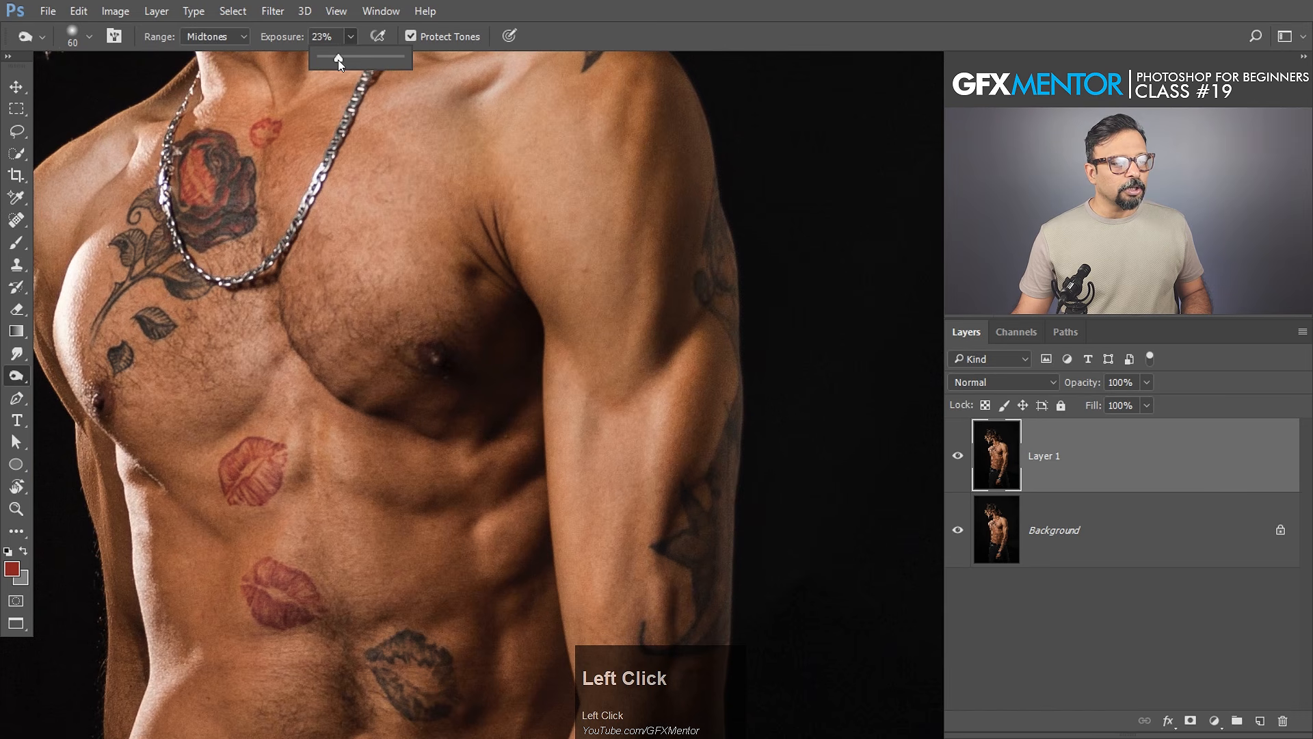
left_click_drag(642, 78, 625, 181)
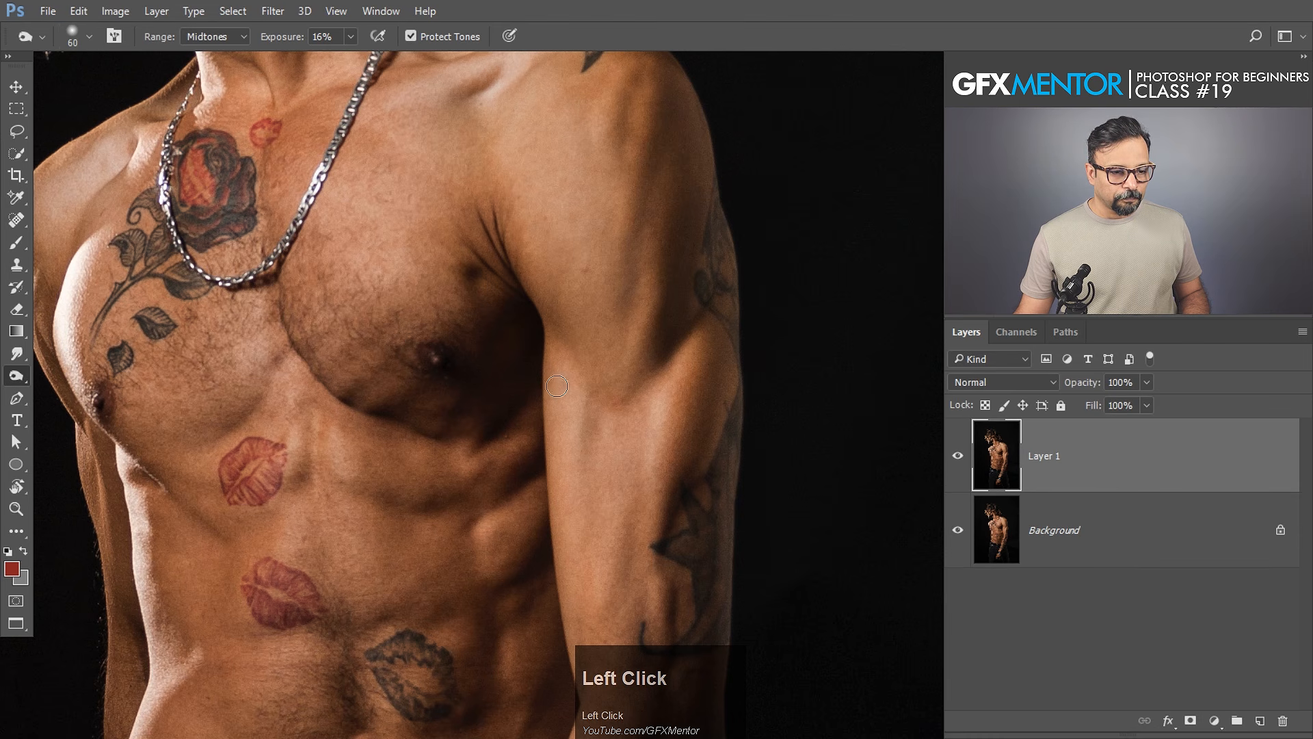
left_click_drag(650, 450, 596, 238)
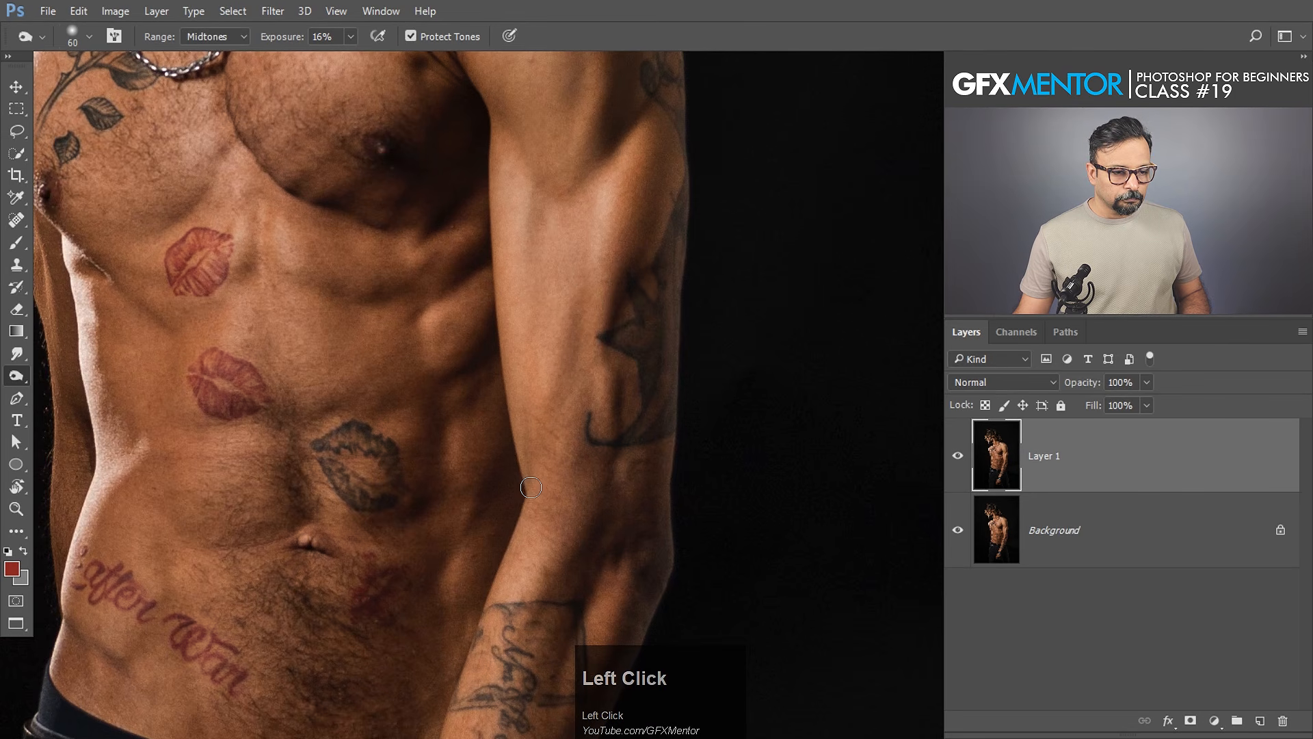
left_click_drag(598, 545, 589, 352)
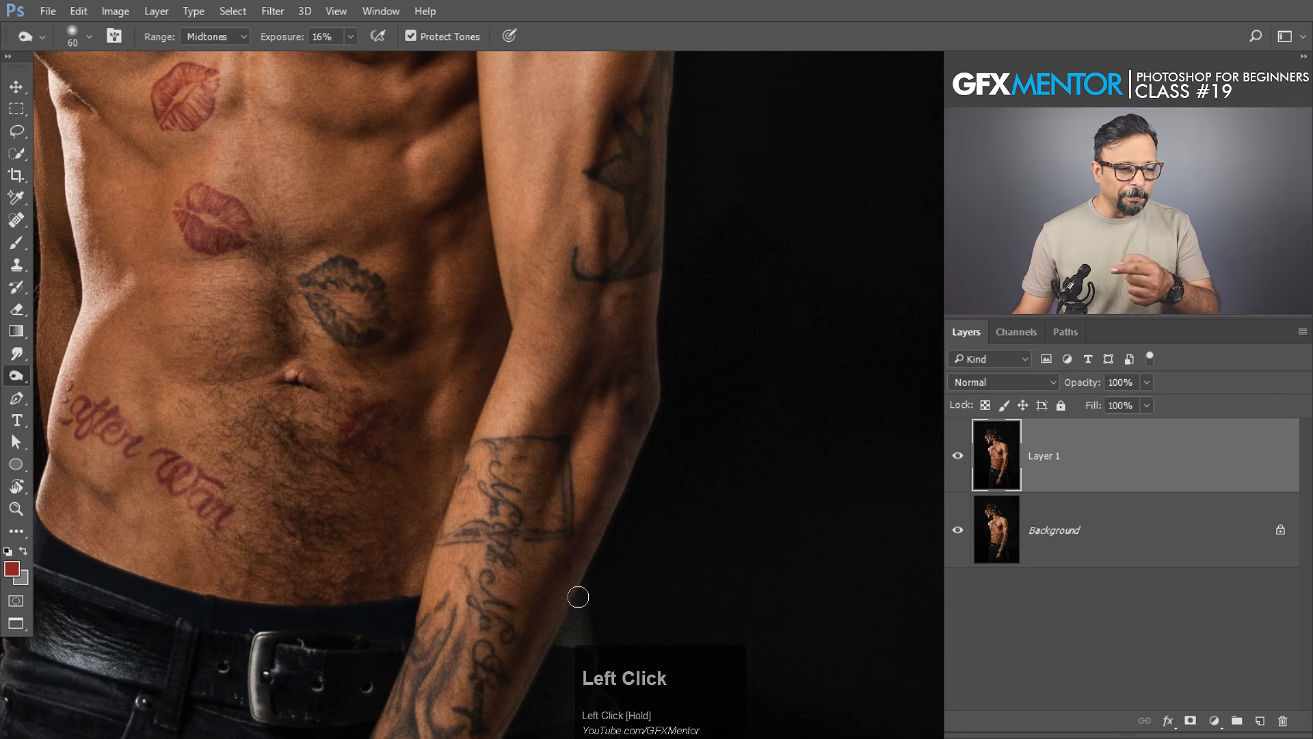
Step: Burn the edges of the forearm from the elbow down to the wrist
left_click_drag(534, 393, 569, 385)
key("space")
mouse_move(563, 564)
left_mouse_down()
mouse_move(576, 361)
mouse_move(459, 625)
left_mouse_up()
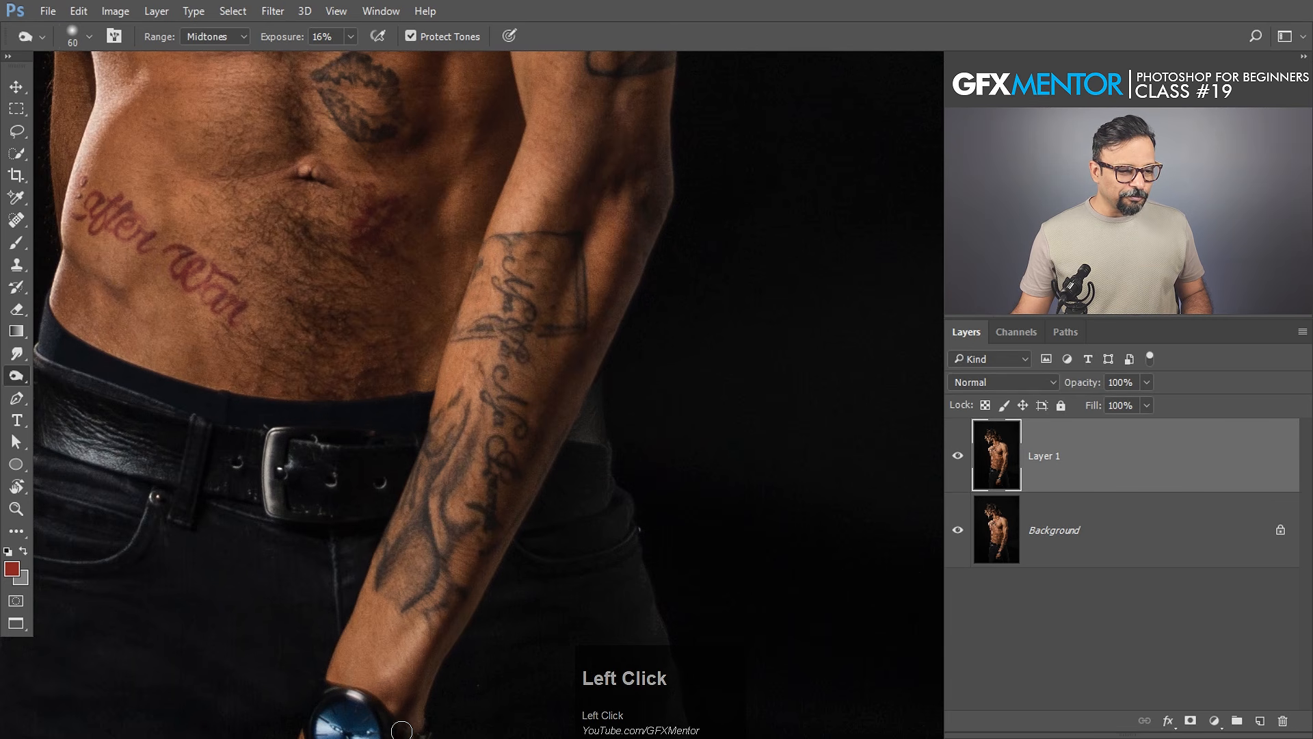
key("space")
left_click_drag(522, 264, 536, 376)
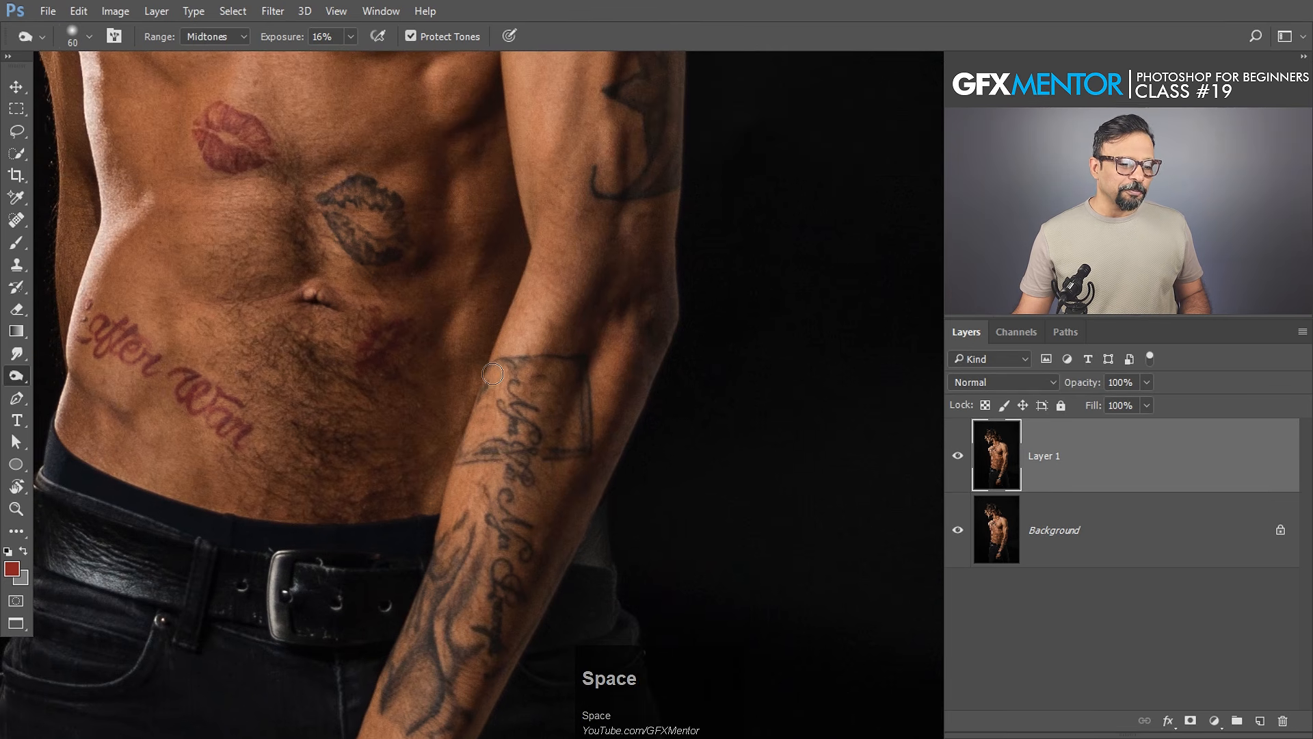
Step: Switch to the Dodge tool, enlarge its brush to 90 and lighten the middle of the tattooed forearm
left_click_drag(17, 376, 97, 376)
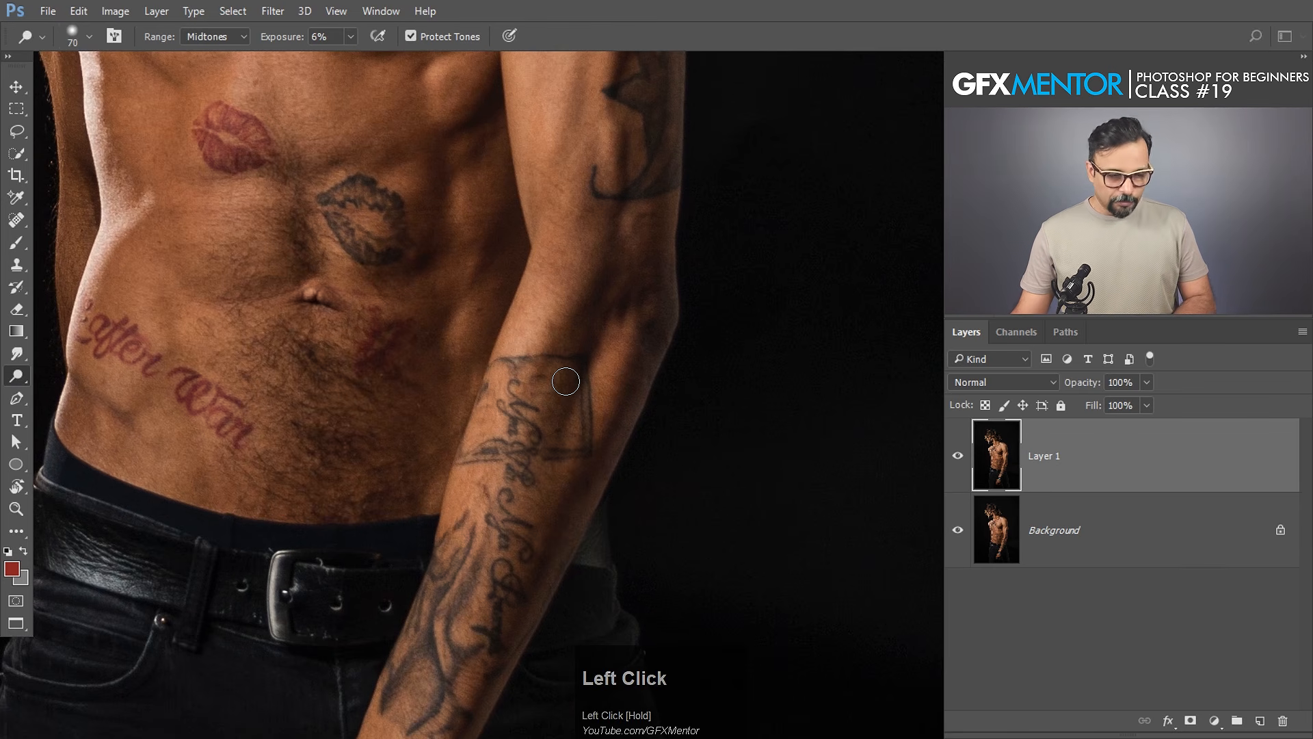
key("]")
left_click_drag(468, 533, 468, 533)
left_click_drag(621, 388, 594, 443)
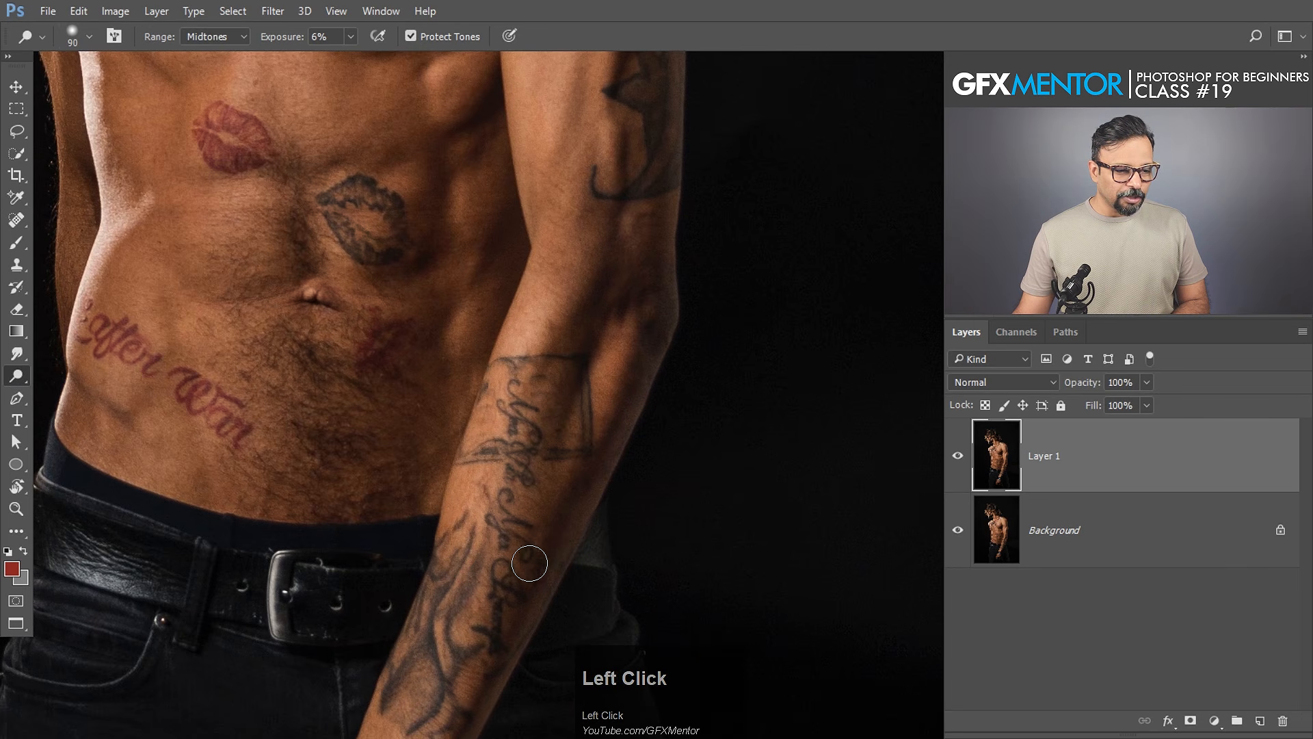
Step: Enlarge the Dodge brush up to 150 and lighten the upper arm and the muscles at the side of the torso
key("space")
left_click_drag(645, 216, 649, 494)
key("bracketright")
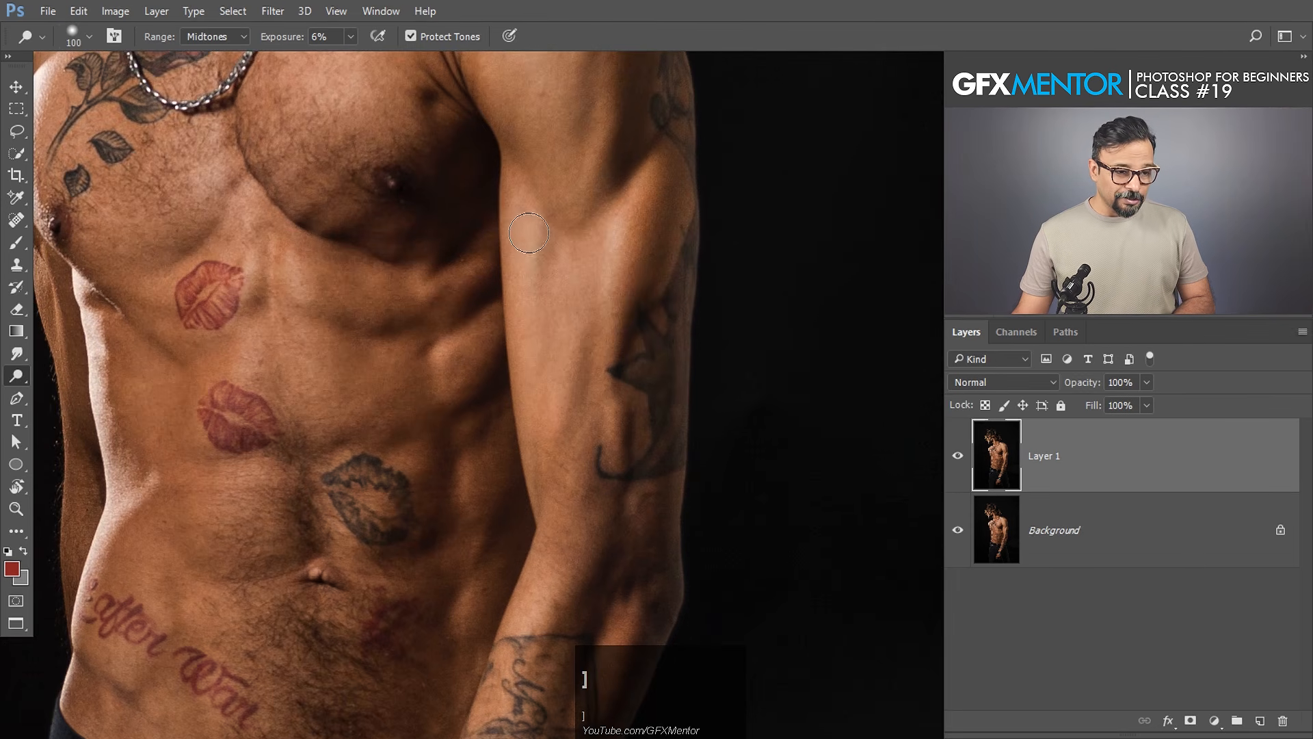
left_click(532, 247)
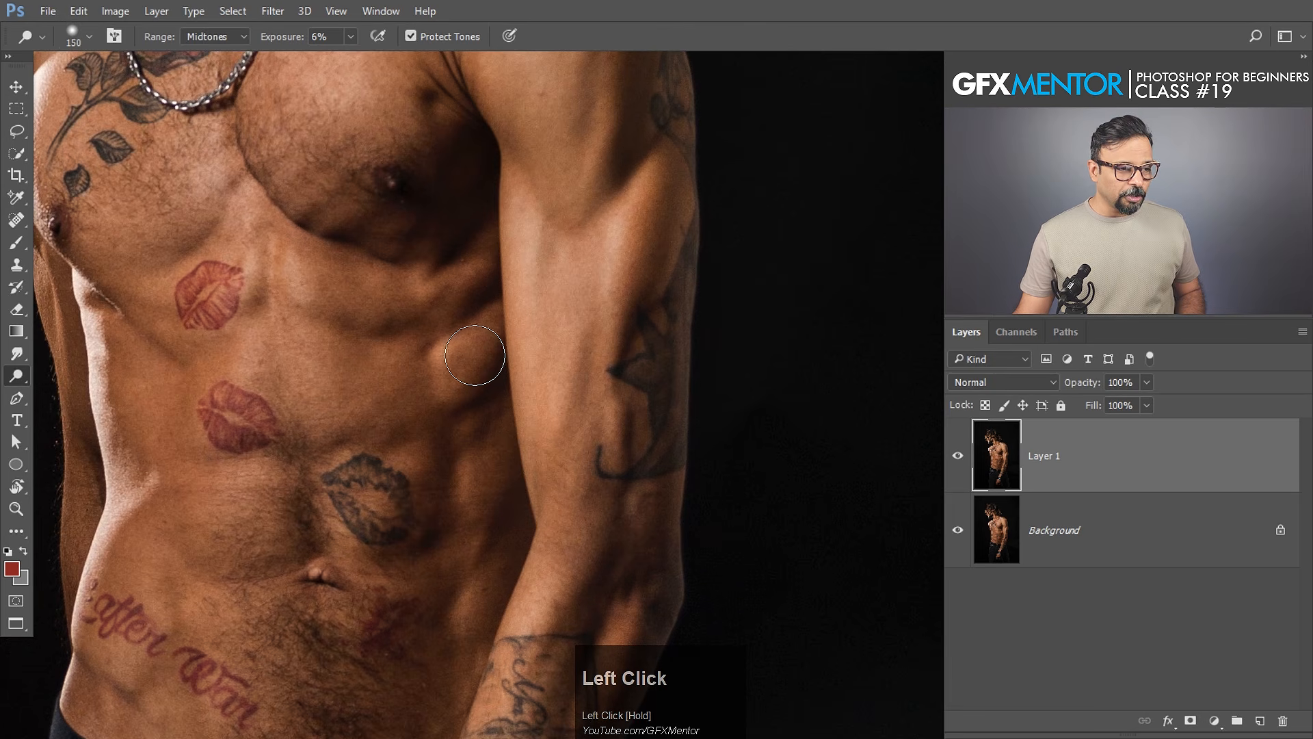
Step: Compare the whole figure before and after the dodging and burning by toggling the visibility of Layer 1
key("ctrl+minus")
key("ctrl+minus")
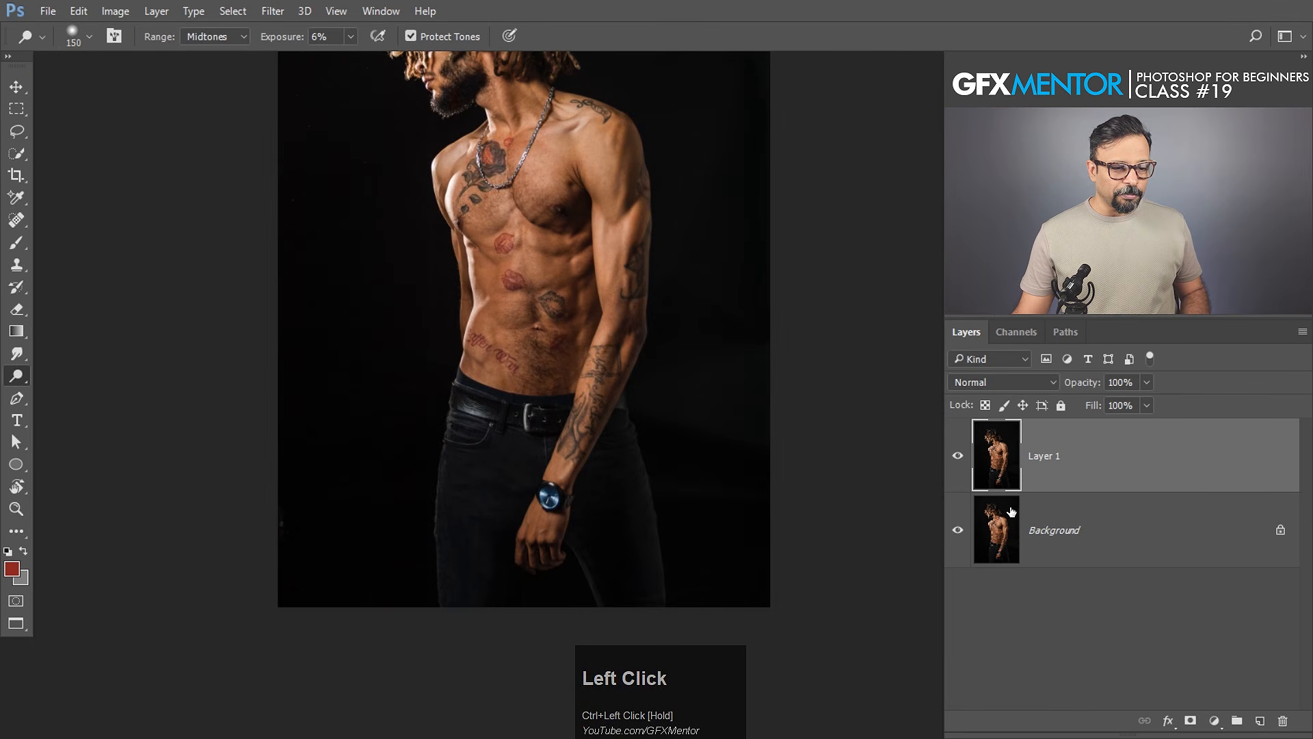
left_click(956, 457)
left_click(956, 457)
left_click(956, 458)
left_click(956, 459)
key("ctrl+space")
left_click(704, 220)
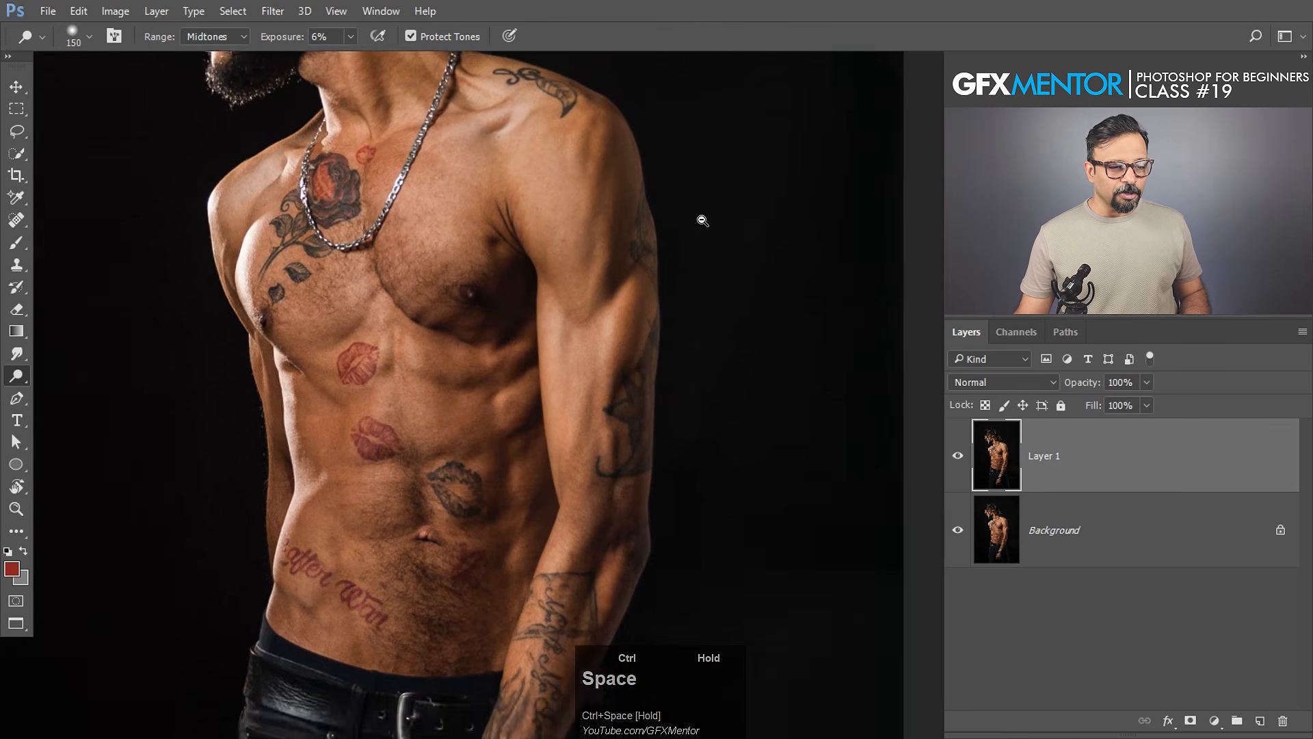
left_click(704, 220)
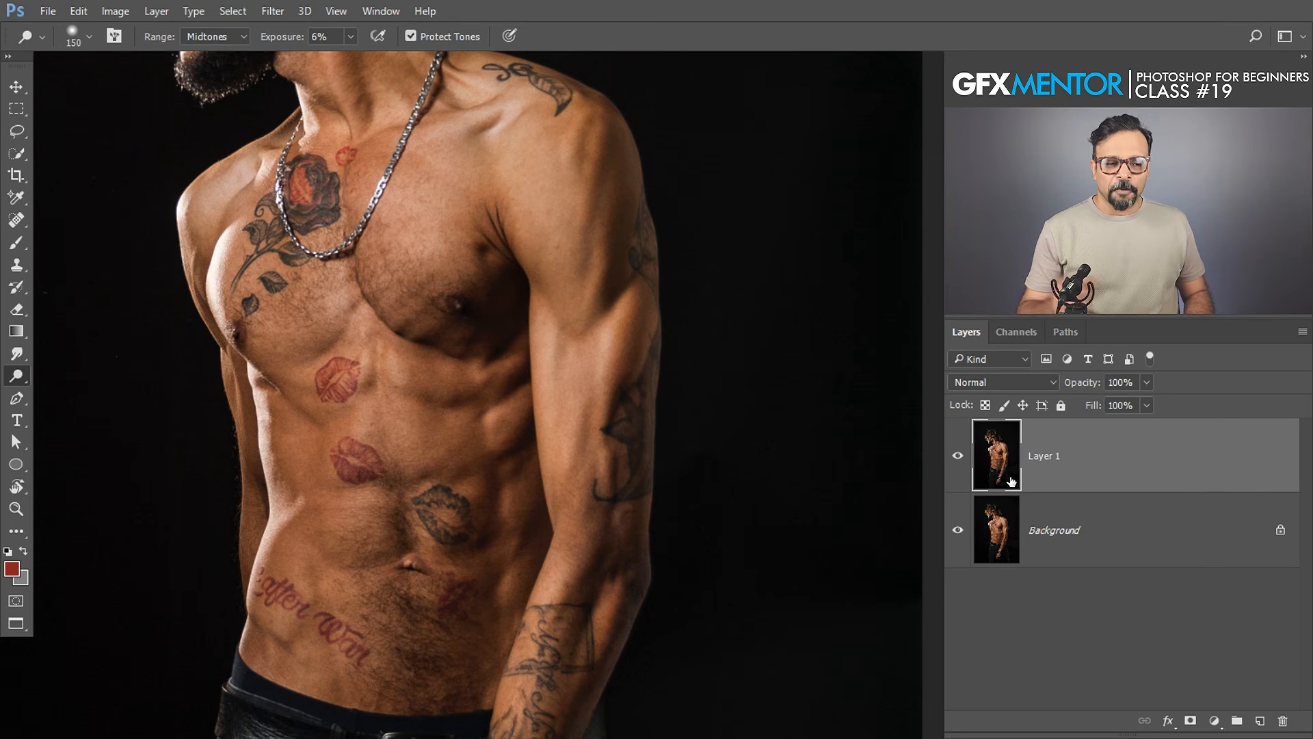
Step: Switch to the Sponge tool in Saturate mode at 50% flow and boost the blue of the watch dial
key("space")
left_click_drag(492, 668, 444, 354)
left_click_drag(17, 375, 92, 407)
key("space")
mouse_move(392, 628)
left_mouse_down()
mouse_move(433, 493)
mouse_move(538, 531)
mouse_move(588, 417)
left_mouse_up()
mouse_move(398, 407)
left_mouse_down()
mouse_move(461, 319)
mouse_move(484, 341)
mouse_move(500, 416)
mouse_move(478, 457)
mouse_move(437, 459)
left_mouse_up()
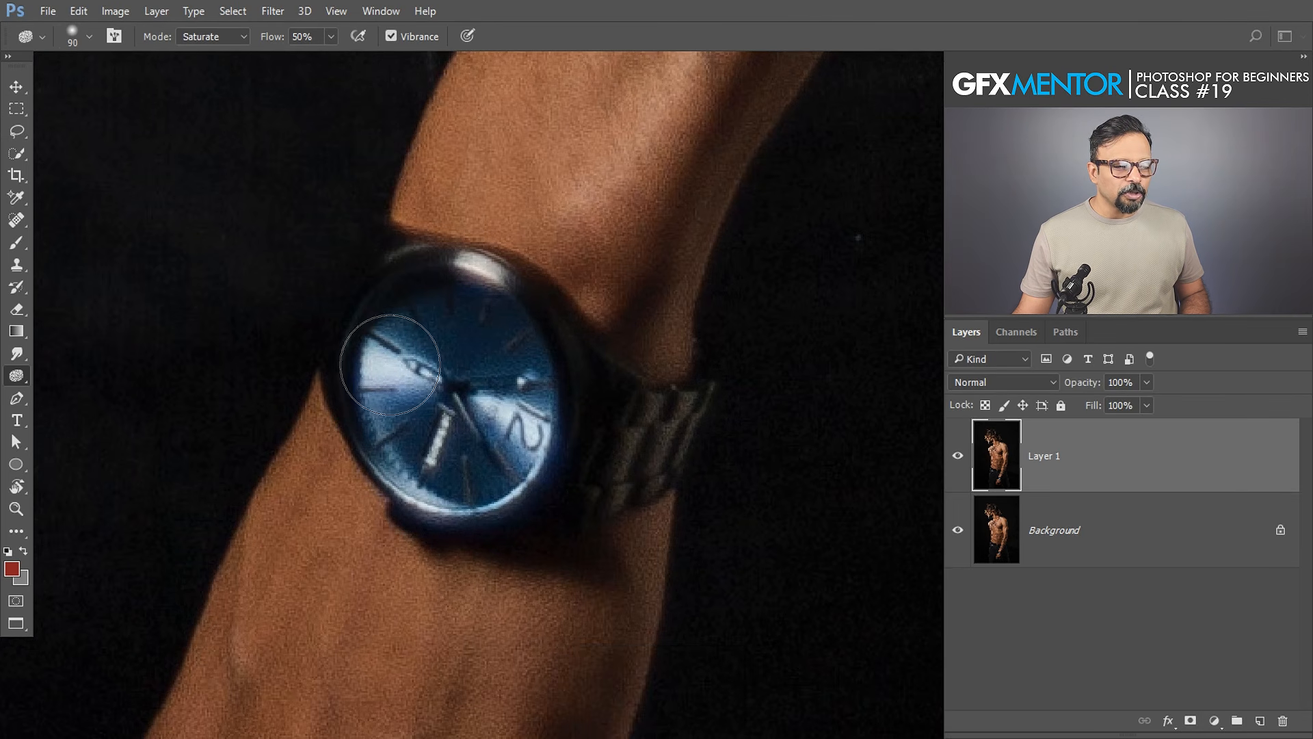
mouse_move(438, 448)
left_mouse_down()
mouse_move(404, 383)
mouse_move(487, 448)
mouse_move(441, 328)
mouse_move(386, 425)
mouse_move(379, 387)
mouse_move(440, 313)
mouse_move(504, 426)
mouse_move(478, 437)
left_mouse_up()
Step: Compare the dial with and without the last sponge stroke, and saturate the watch and the skin beside it further
key("ctrl+z")
key("ctrl+z")
key("ctrl+z")
key("ctrl+z")
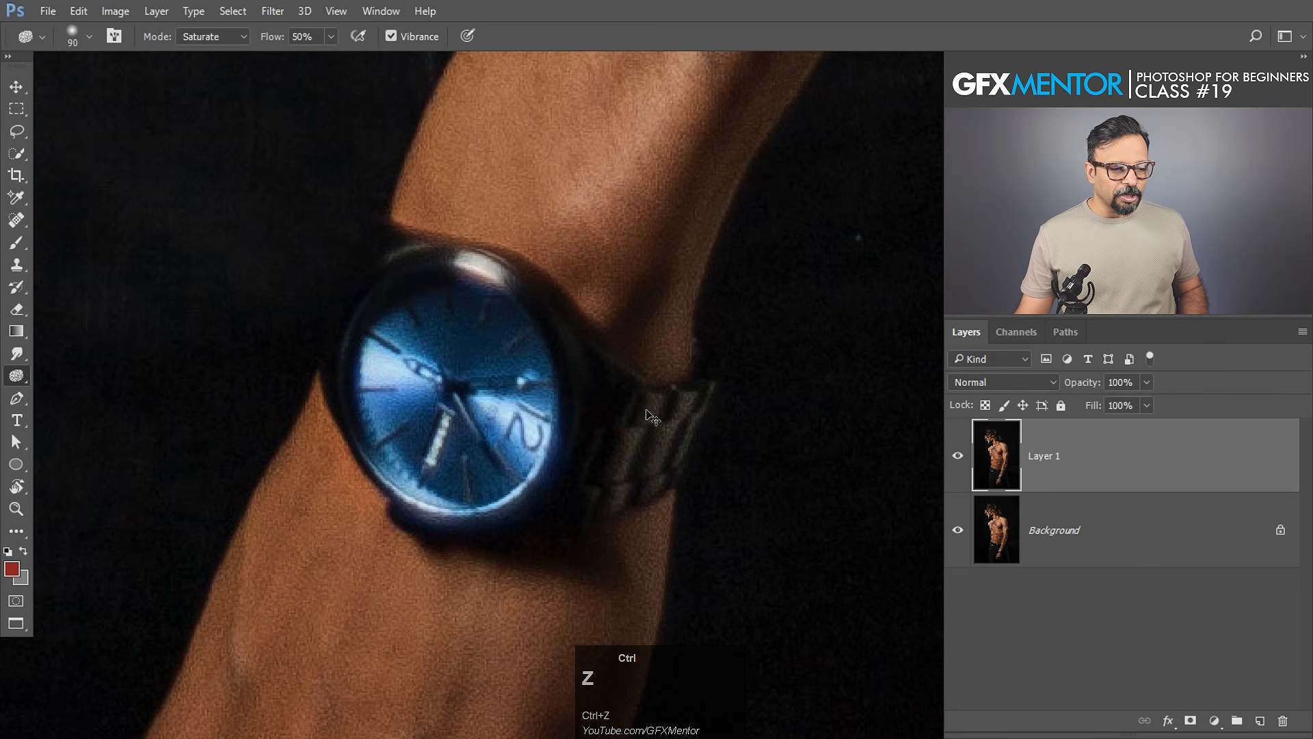
mouse_move(446, 375)
left_mouse_down()
mouse_move(452, 348)
mouse_move(477, 467)
mouse_move(466, 348)
mouse_move(412, 450)
mouse_move(436, 365)
mouse_move(597, 418)
mouse_move(674, 419)
left_mouse_up()
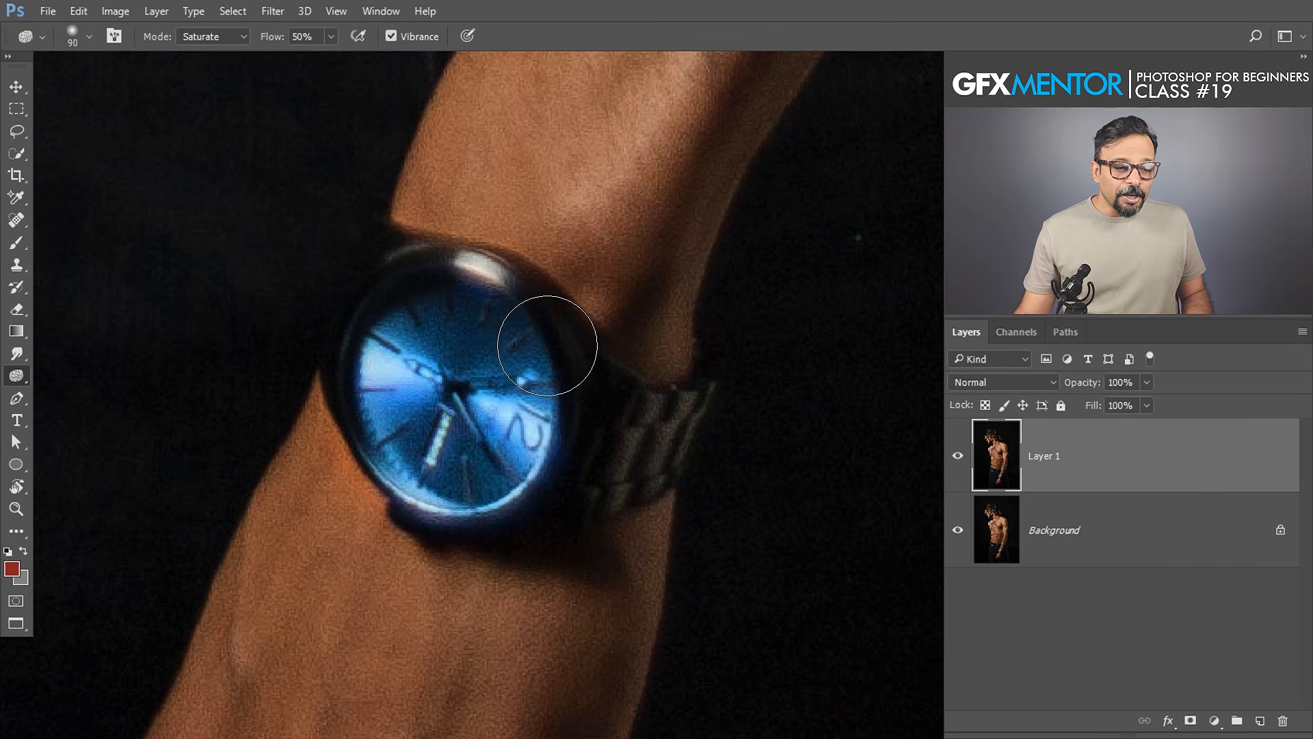
key("space")
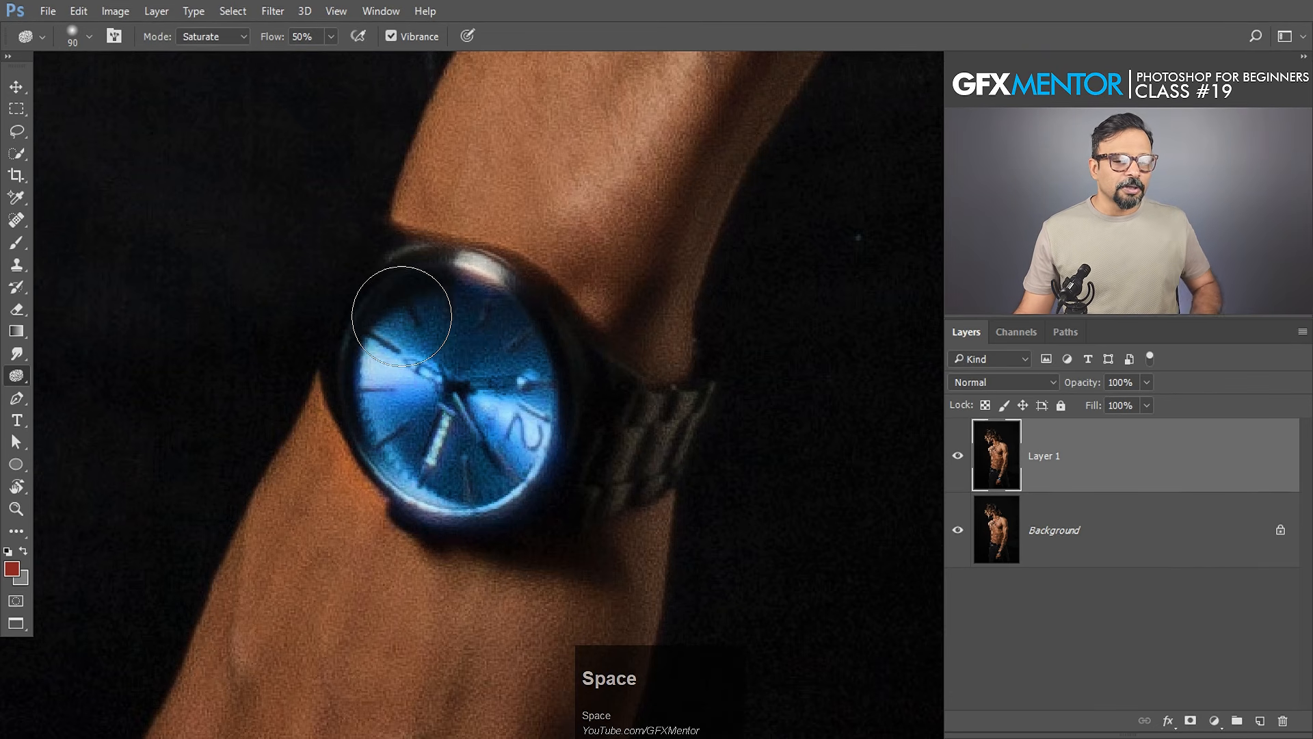
Step: Hide Layer 1 and duplicate the Background layer
left_click(956, 457)
left_click(1036, 544)
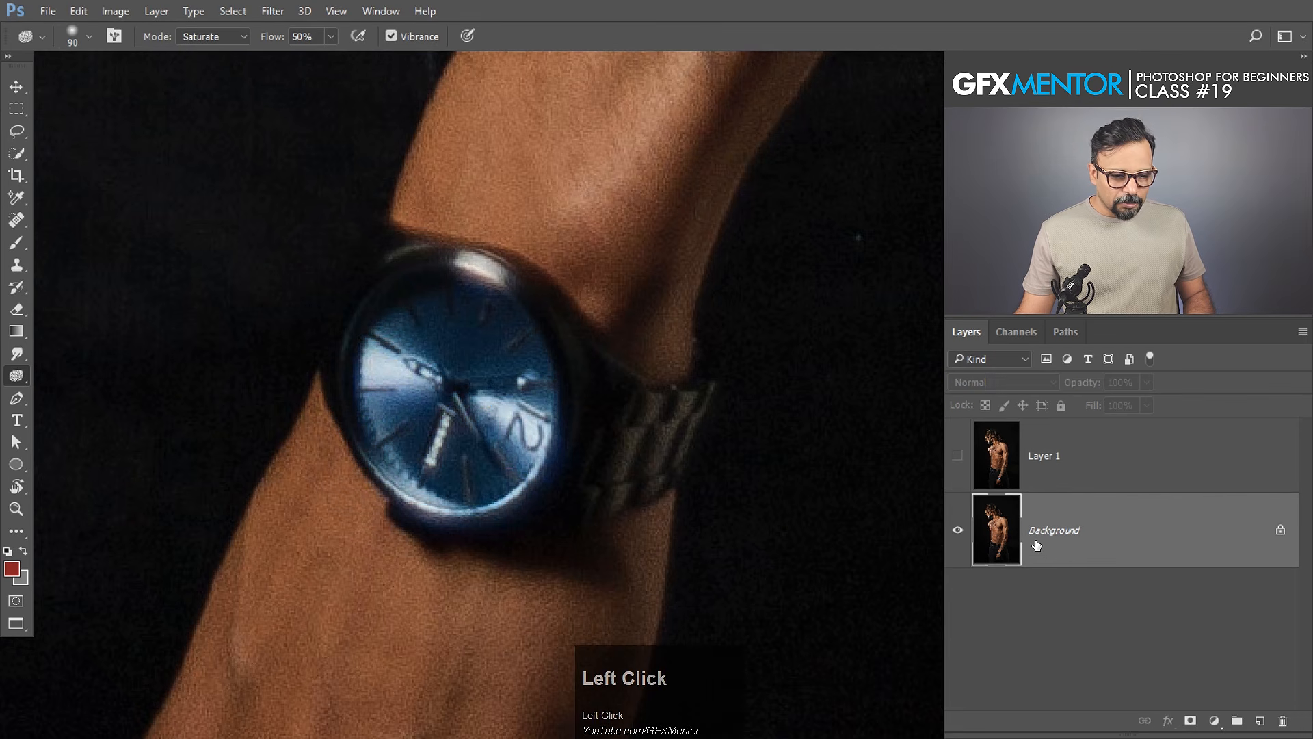
key("ctrl+j")
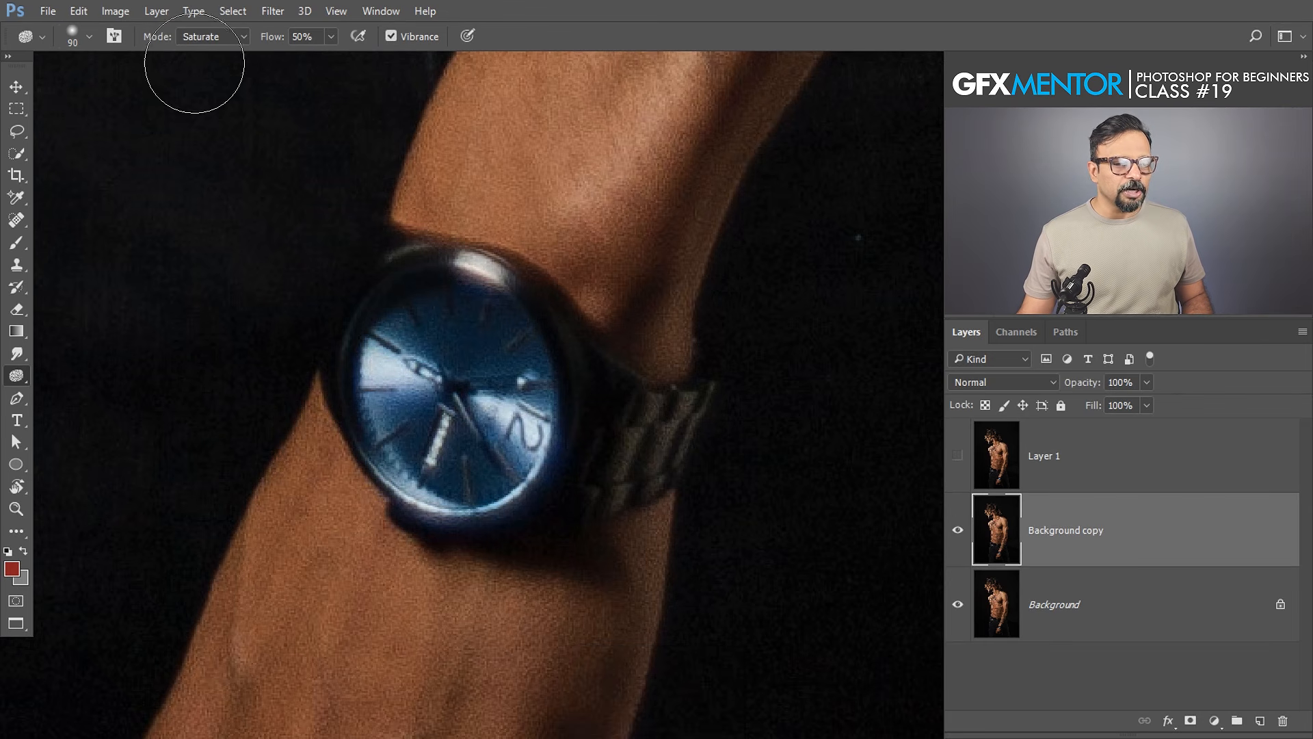
Step: Set the Sponge mode to Desaturate and drain the color from the watch on the Background copy
left_click(224, 36)
left_click(219, 50)
mouse_move(361, 300)
left_mouse_down()
mouse_move(432, 372)
mouse_move(394, 356)
mouse_move(404, 411)
mouse_move(404, 392)
mouse_move(440, 384)
mouse_move(496, 461)
mouse_move(511, 422)
mouse_move(482, 342)
mouse_move(416, 374)
mouse_move(419, 442)
mouse_move(457, 472)
mouse_move(473, 385)
mouse_move(441, 346)
mouse_move(401, 427)
mouse_move(442, 476)
mouse_move(478, 368)
mouse_move(388, 366)
mouse_move(469, 454)
mouse_move(513, 425)
mouse_move(446, 346)
mouse_move(408, 456)
mouse_move(494, 433)
mouse_move(438, 326)
mouse_move(404, 405)
mouse_move(460, 434)
mouse_move(515, 406)
mouse_move(461, 328)
mouse_move(410, 400)
mouse_move(540, 372)
mouse_move(656, 403)
left_mouse_up()
mouse_move(647, 184)
left_mouse_down()
mouse_move(519, 328)
mouse_move(657, 387)
mouse_move(601, 569)
left_mouse_up()
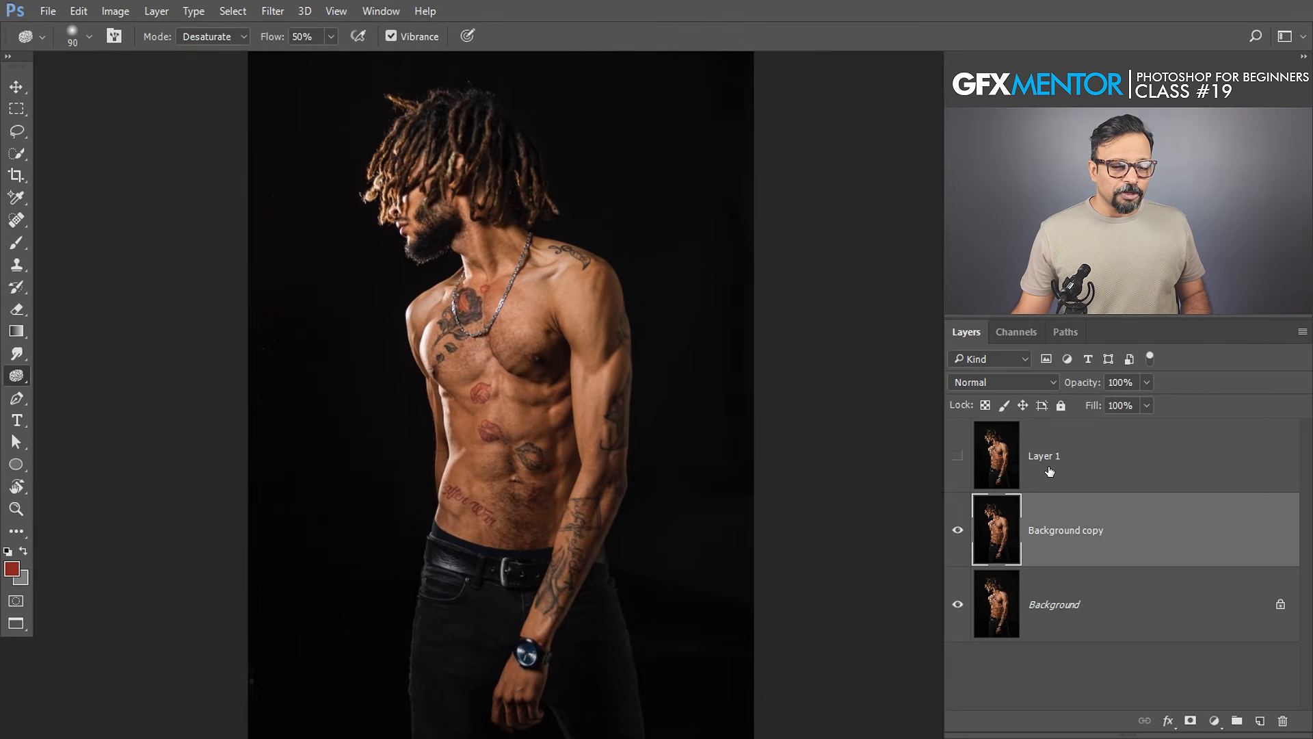
Step: Show Layer 1 again and delete both Layer 1 and the Background copy
left_click(958, 456)
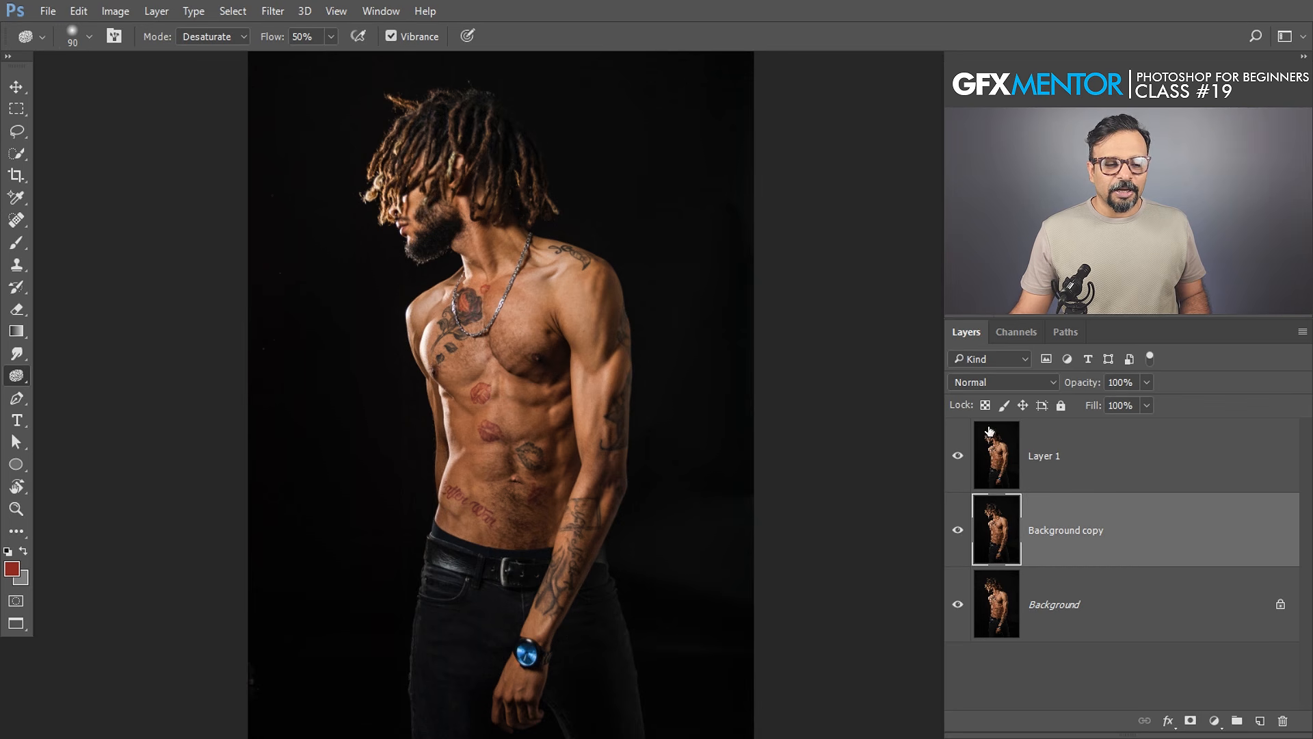
left_click(1100, 471, "shift")
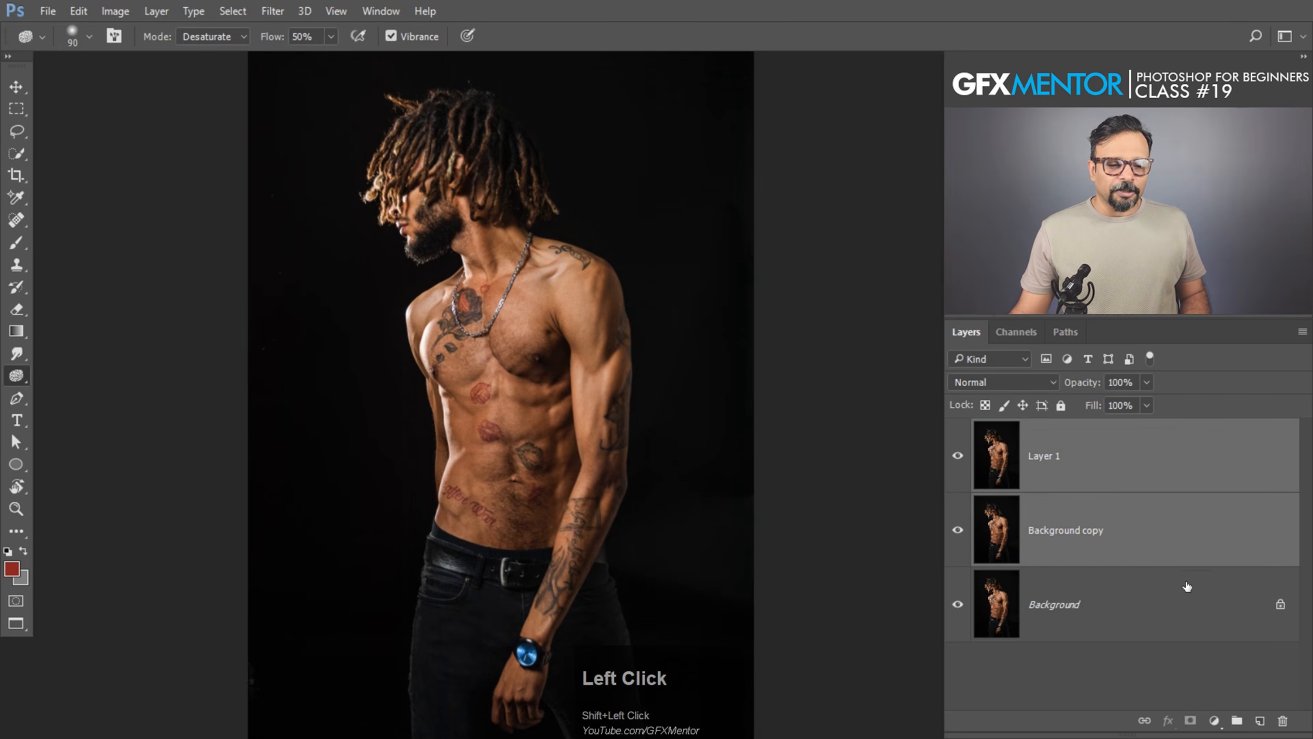
left_click_drag(1266, 507, 1283, 720)
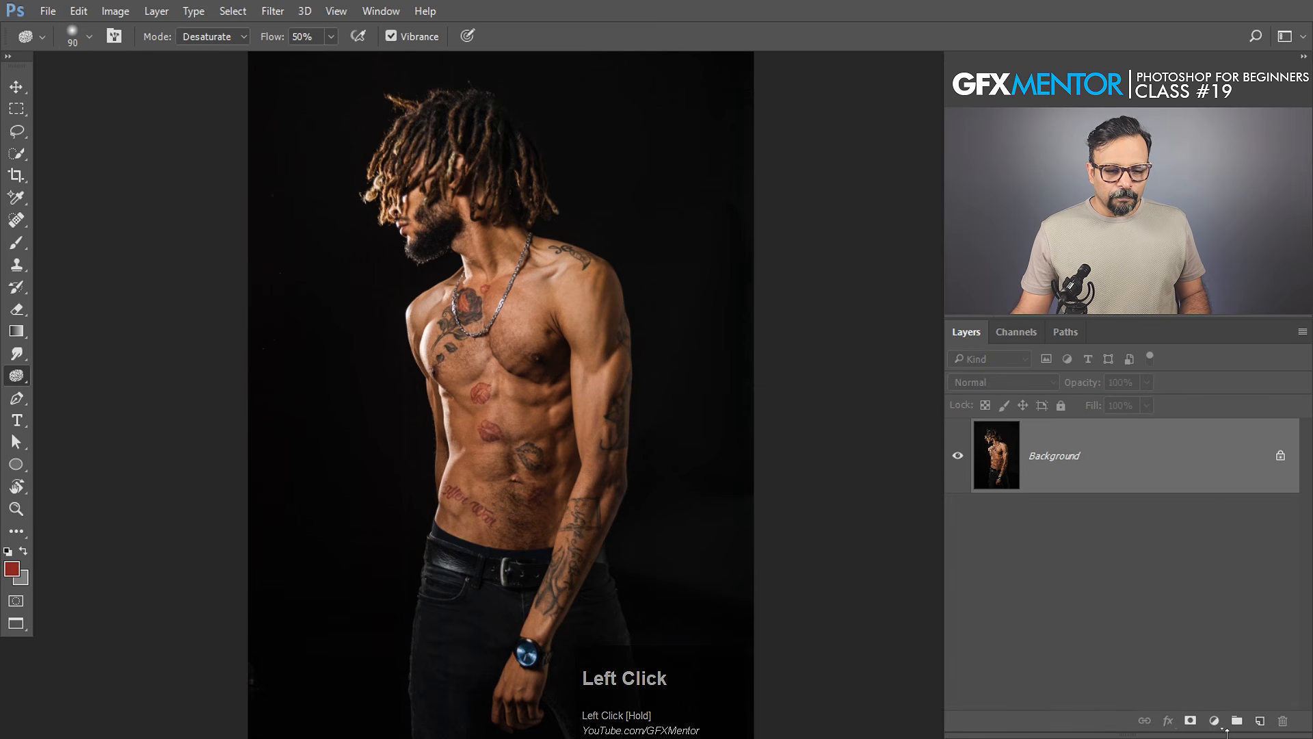
Step: Add a new layer filled with 50% Gray above the Background and set its blend mode to Soft Light
left_click(1260, 722)
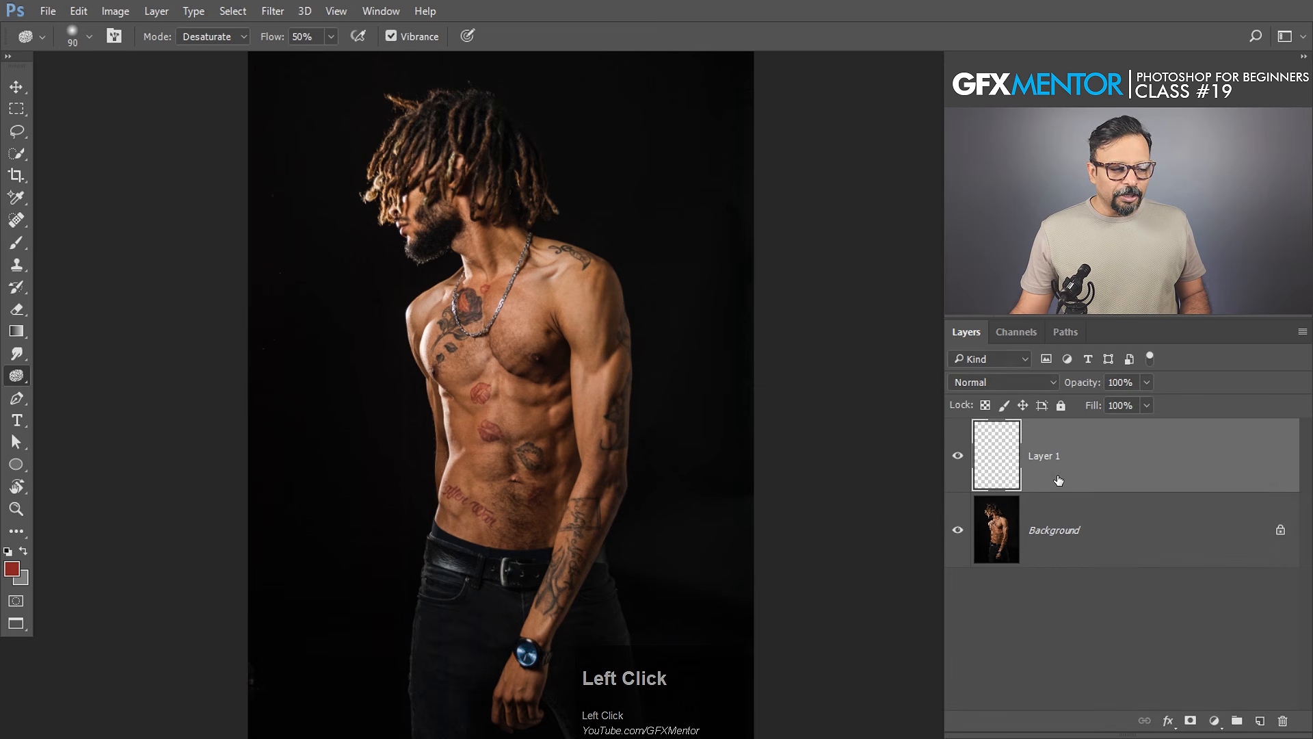
key("shift")
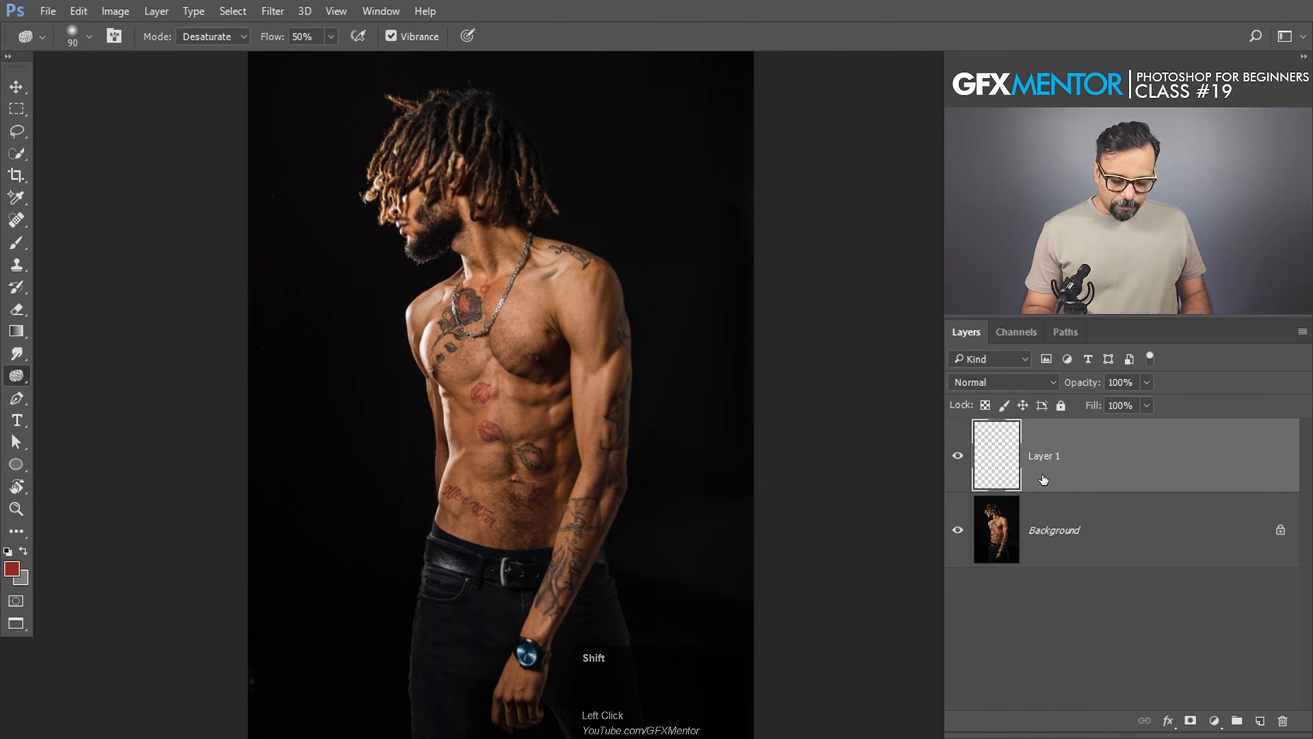
key("shift+BackSpace")
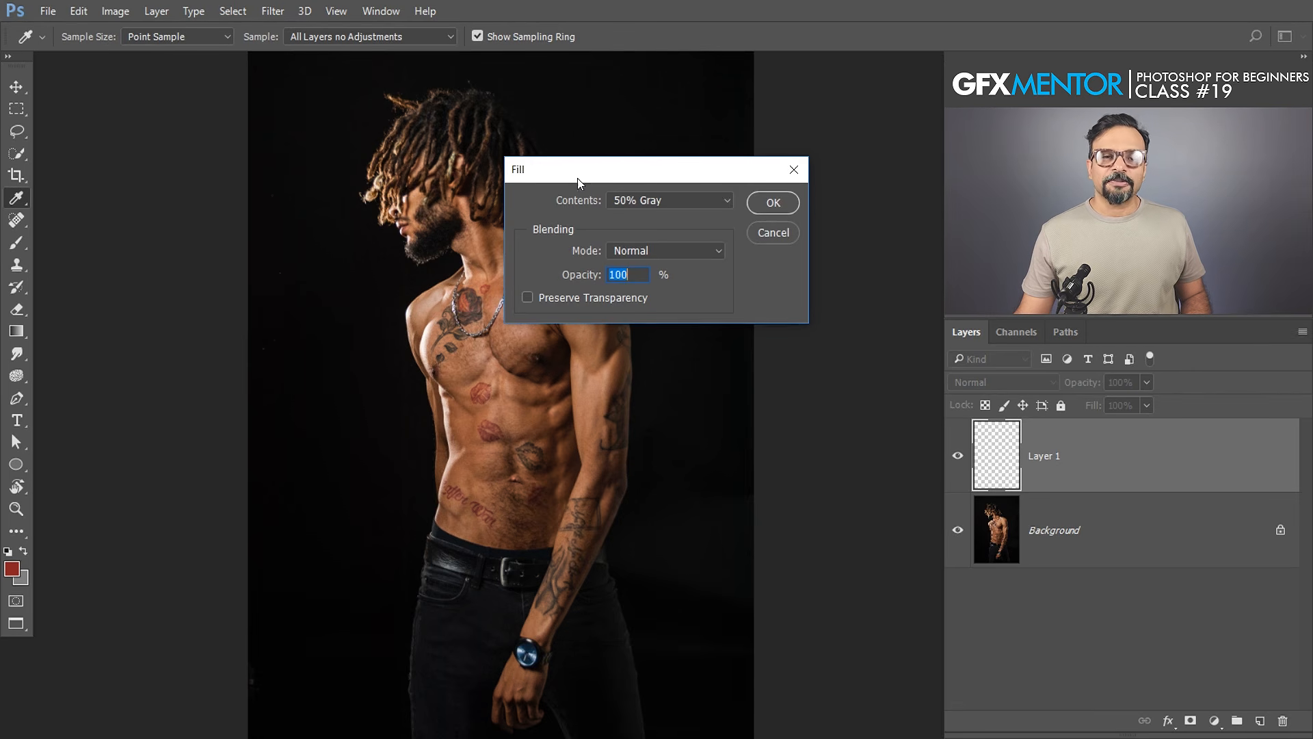
left_click(659, 200)
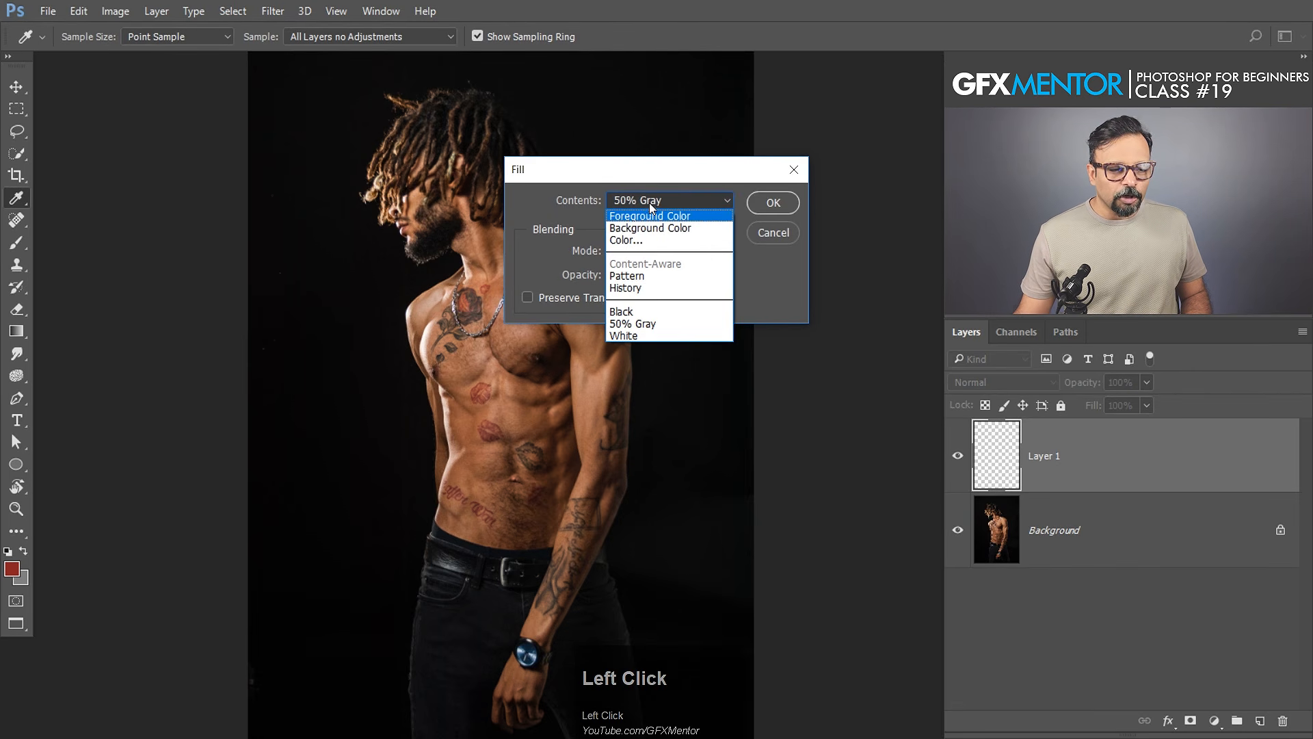
left_click(657, 325)
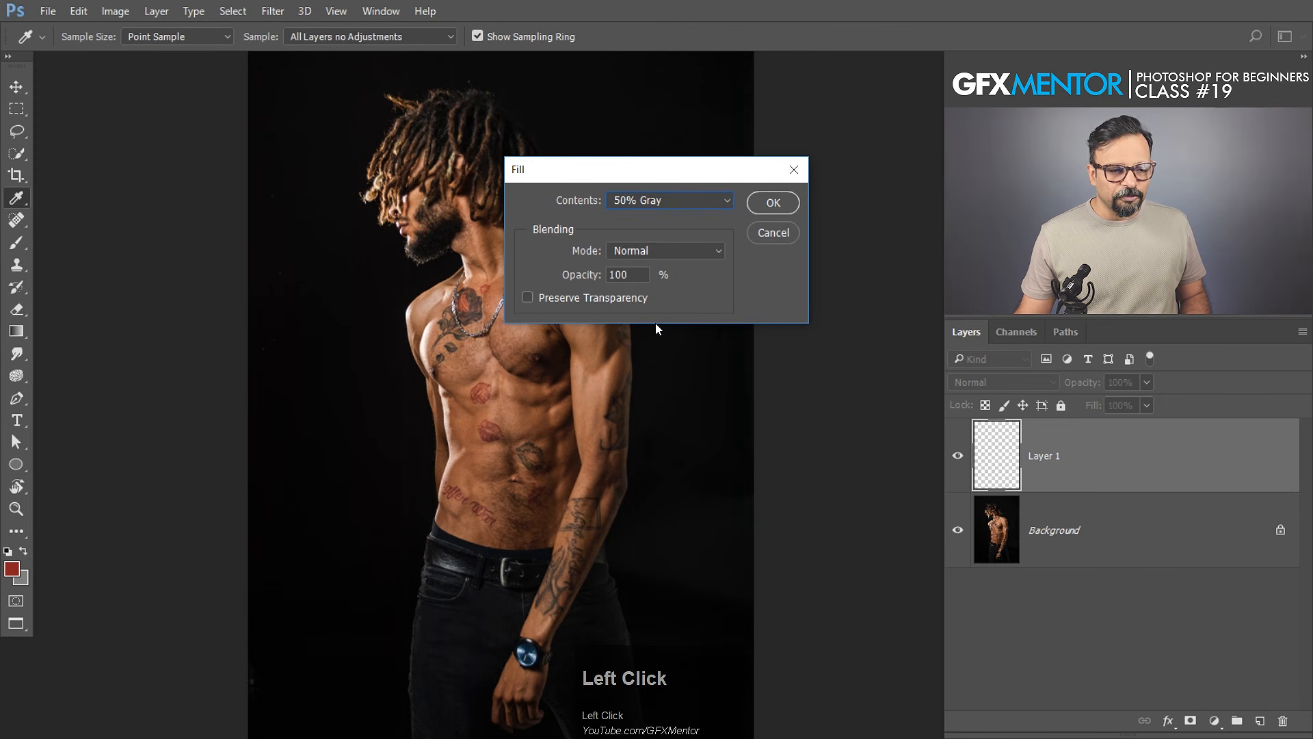
left_click(773, 202)
key("o")
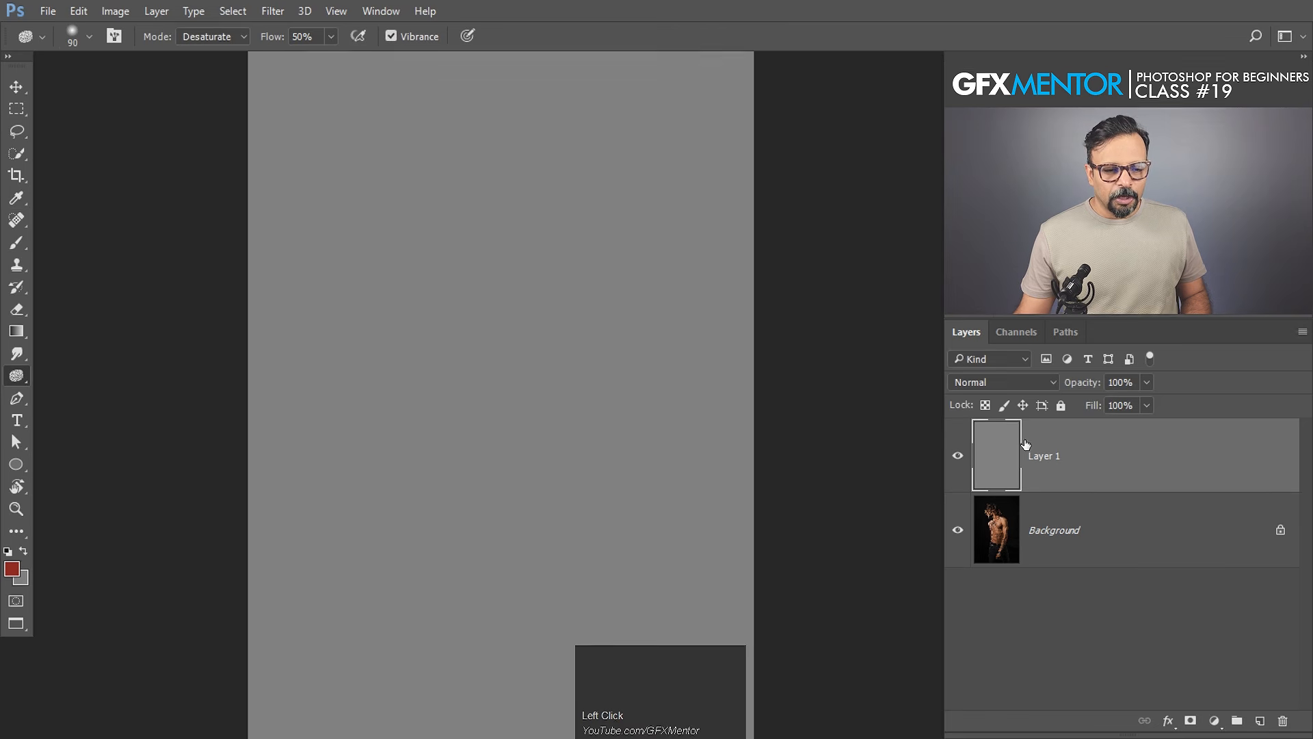
left_click(1036, 381)
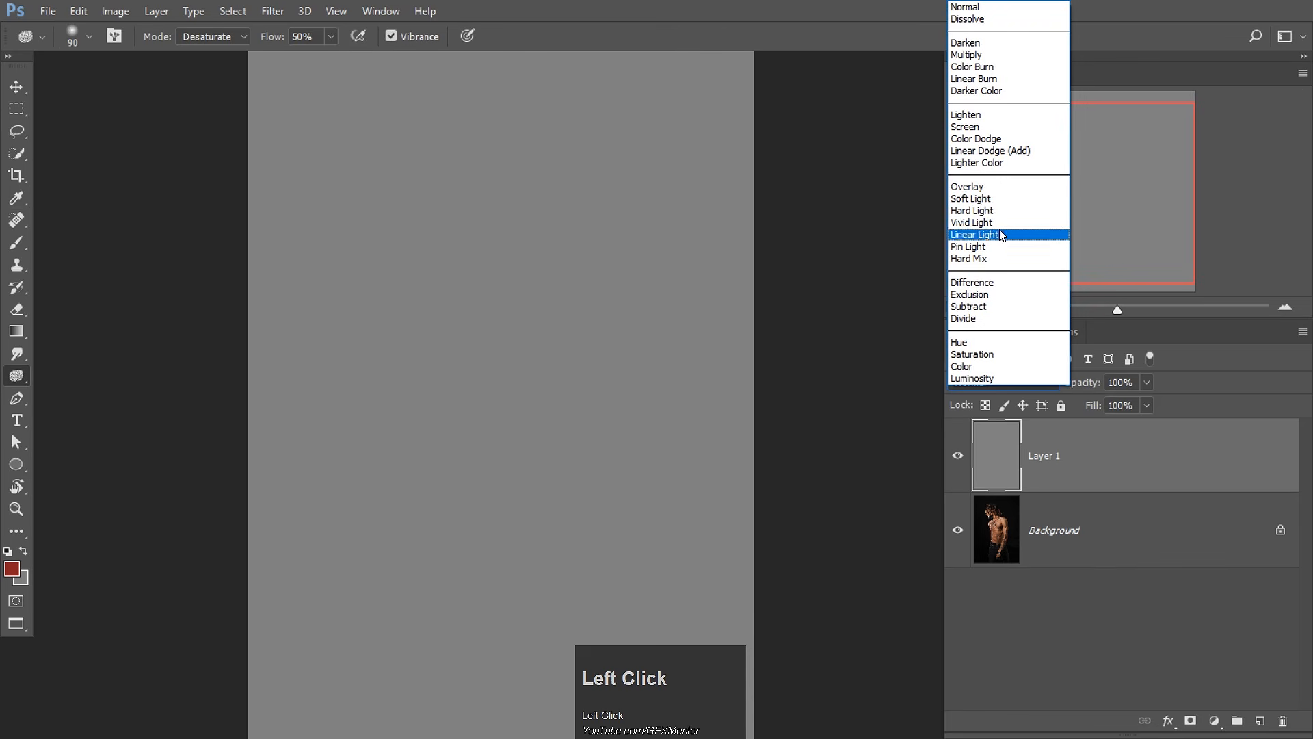
left_click(994, 199)
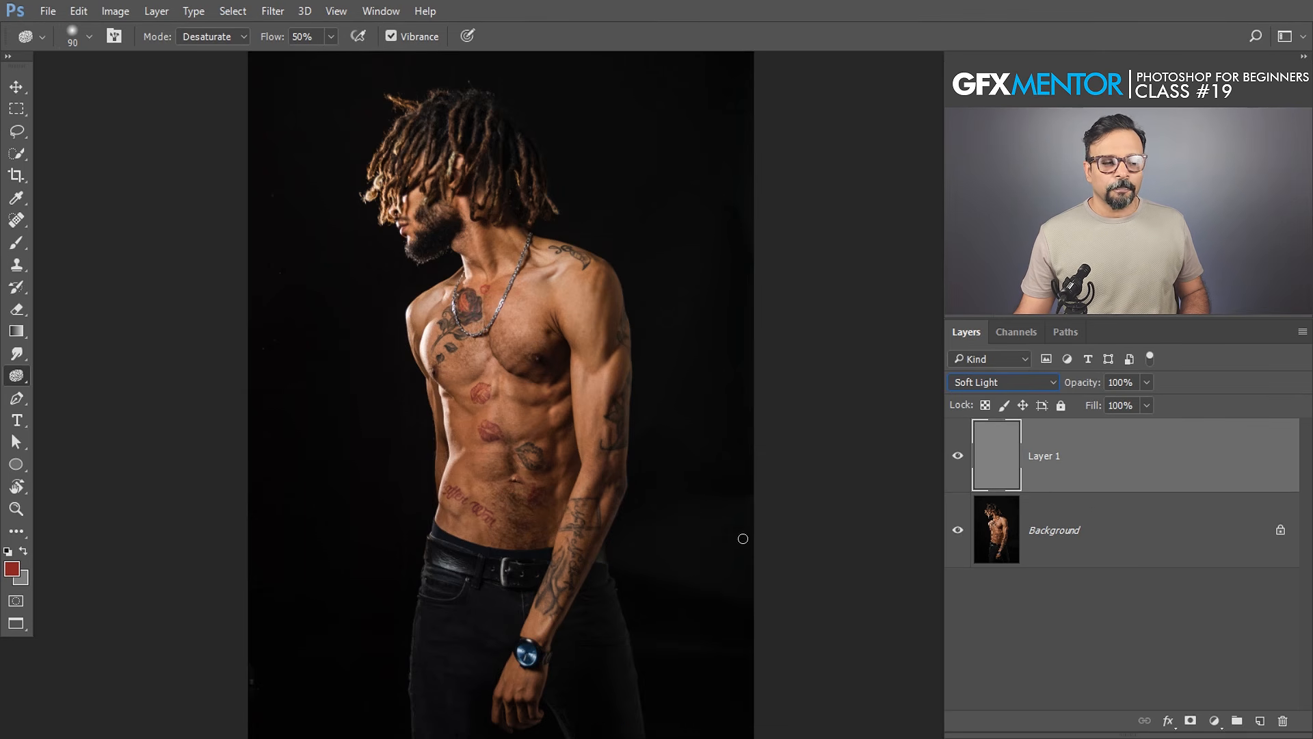
Step: Switch to the Dodge tool, raise its exposure to 23% and lighten the upper arm on the gray layer
left_click(621, 264, "ctrl")
left_click_drag(672, 348, 716, 401)
left_click_drag(621, 510, 575, 296)
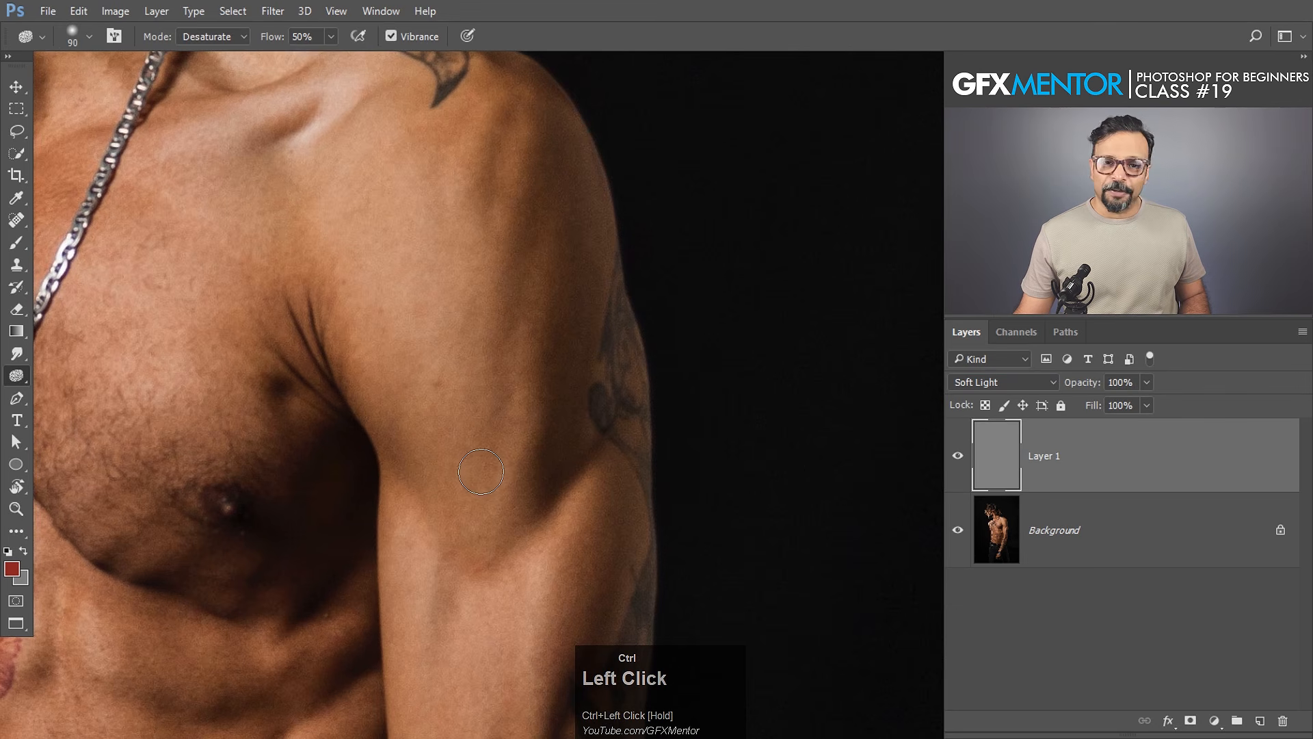
left_click_drag(16, 375, 87, 380)
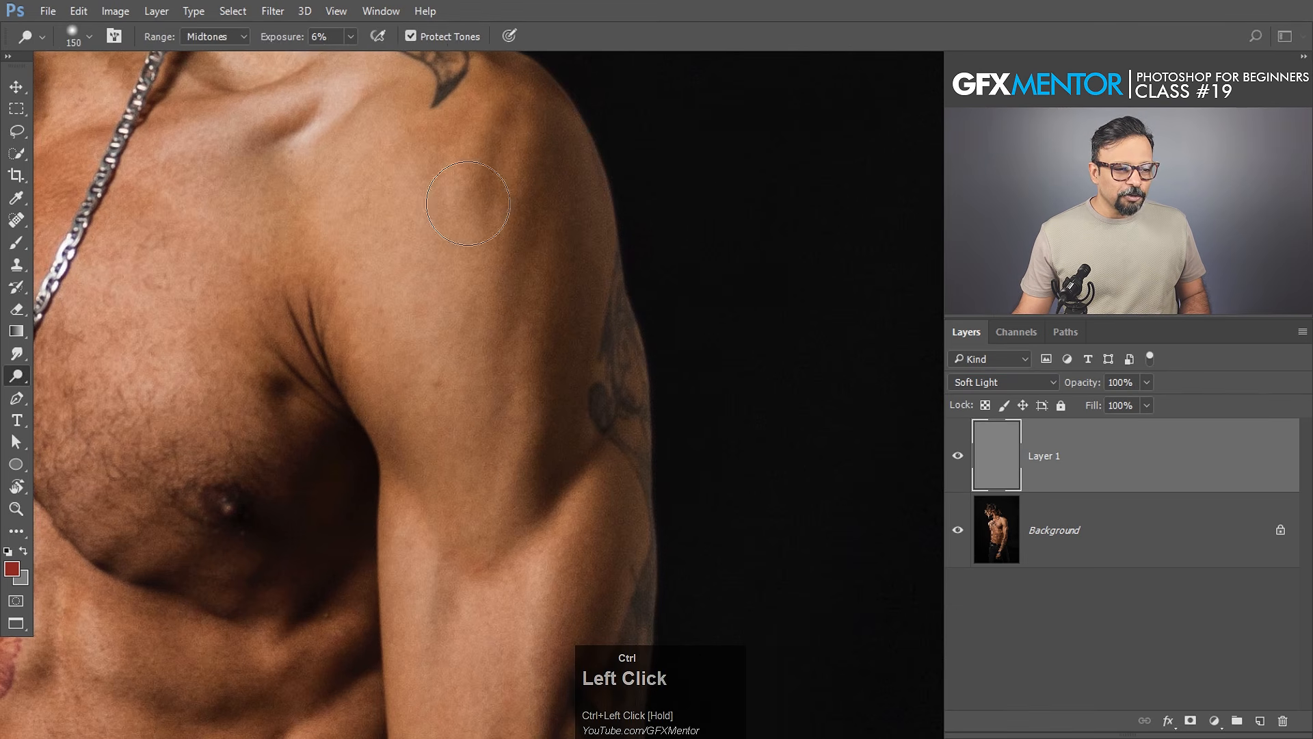
mouse_move(540, 452)
left_mouse_down()
mouse_move(530, 313)
mouse_move(552, 269)
mouse_move(507, 439)
mouse_move(556, 269)
mouse_move(511, 397)
left_mouse_up()
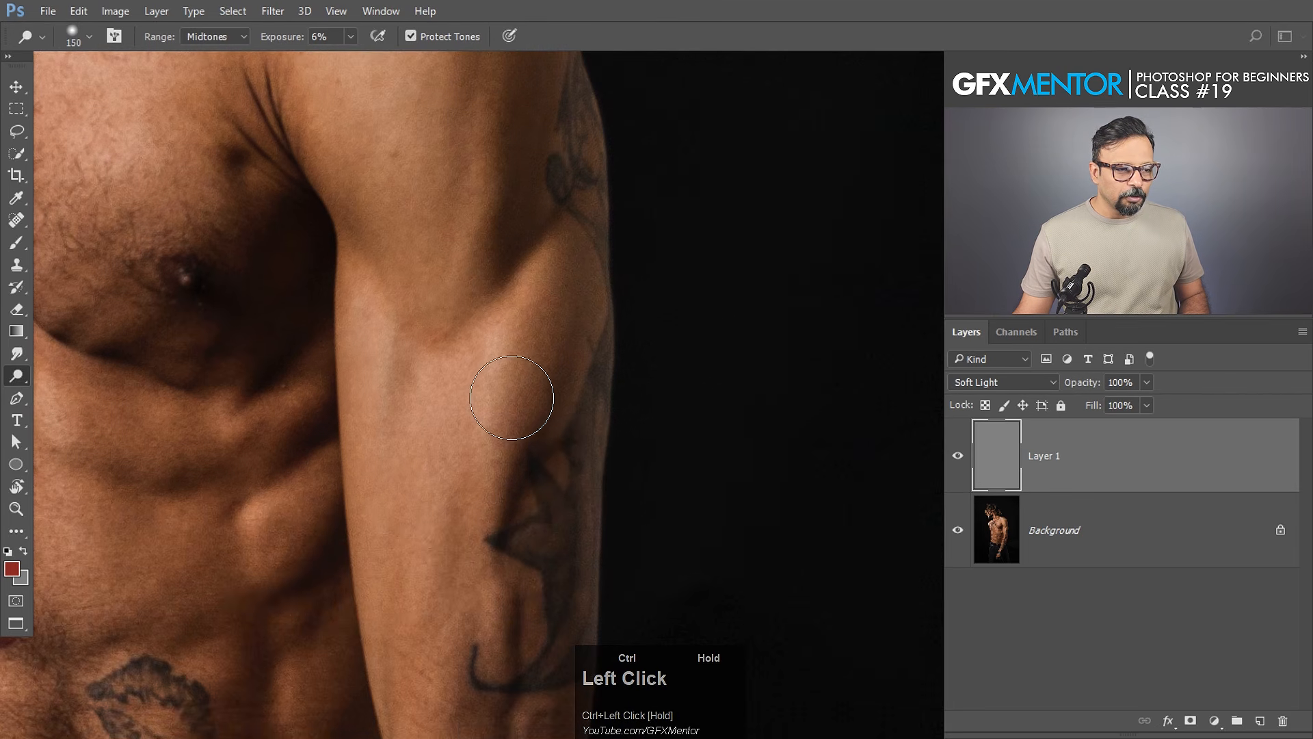
left_click(349, 36)
left_click_drag(361, 62, 366, 61)
mouse_move(556, 264)
left_mouse_down()
mouse_move(504, 477)
mouse_move(562, 266)
mouse_move(504, 601)
left_mouse_up()
Step: Reduce the Dodge brush to 100 px and lighten the shoulder and outer upper arm muscles on the gray layer
scroll(483, 346, "up", 5)
key("ctrl+space")
key("bracketleft")
key("bracketleft")
key("bracketleft")
key("bracketleft")
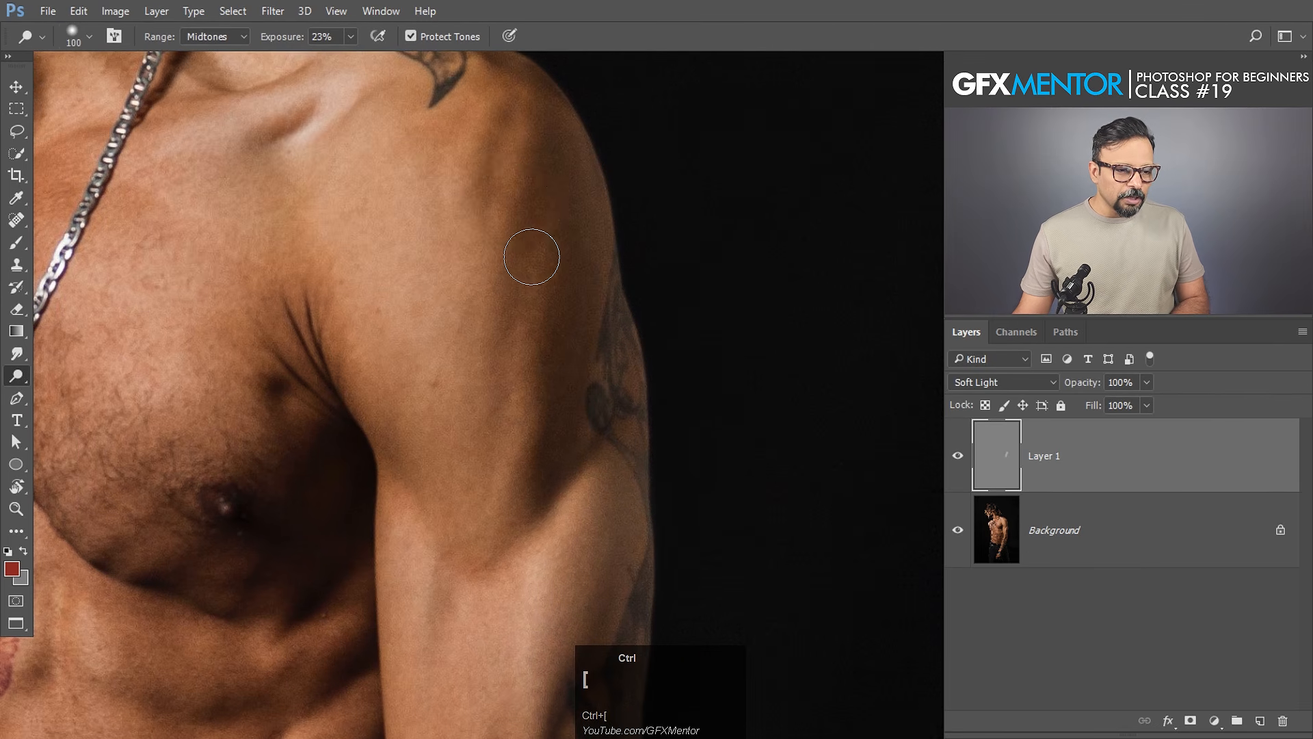
left_click_drag(537, 270, 514, 476)
mouse_move(556, 264)
left_mouse_down()
mouse_move(523, 219)
mouse_move(512, 226)
mouse_move(466, 349)
left_mouse_up()
left_click_drag(477, 109, 505, 226)
Step: Lighten the highlights down the biceps and toward the elbow with the Dodge tool on the gray layer
key("space")
left_click_drag(609, 556, 518, 318)
left_click_drag(507, 463, 486, 426)
key("space")
left_click_drag(458, 372, 474, 182)
mouse_move(475, 451)
left_mouse_down()
mouse_move(477, 226)
mouse_move(390, 516)
left_mouse_up()
Step: Adjust the Dodge brush to 90 px and lighten the raised areas around the elbow
key("]")
key("]")
key("]")
key("]")
key("[")
key("[")
key("[")
mouse_move(533, 446)
left_mouse_down()
mouse_move(559, 319)
mouse_move(519, 474)
mouse_move(480, 549)
mouse_move(569, 315)
mouse_move(501, 499)
mouse_move(456, 574)
mouse_move(576, 301)
mouse_move(510, 436)
left_mouse_up()
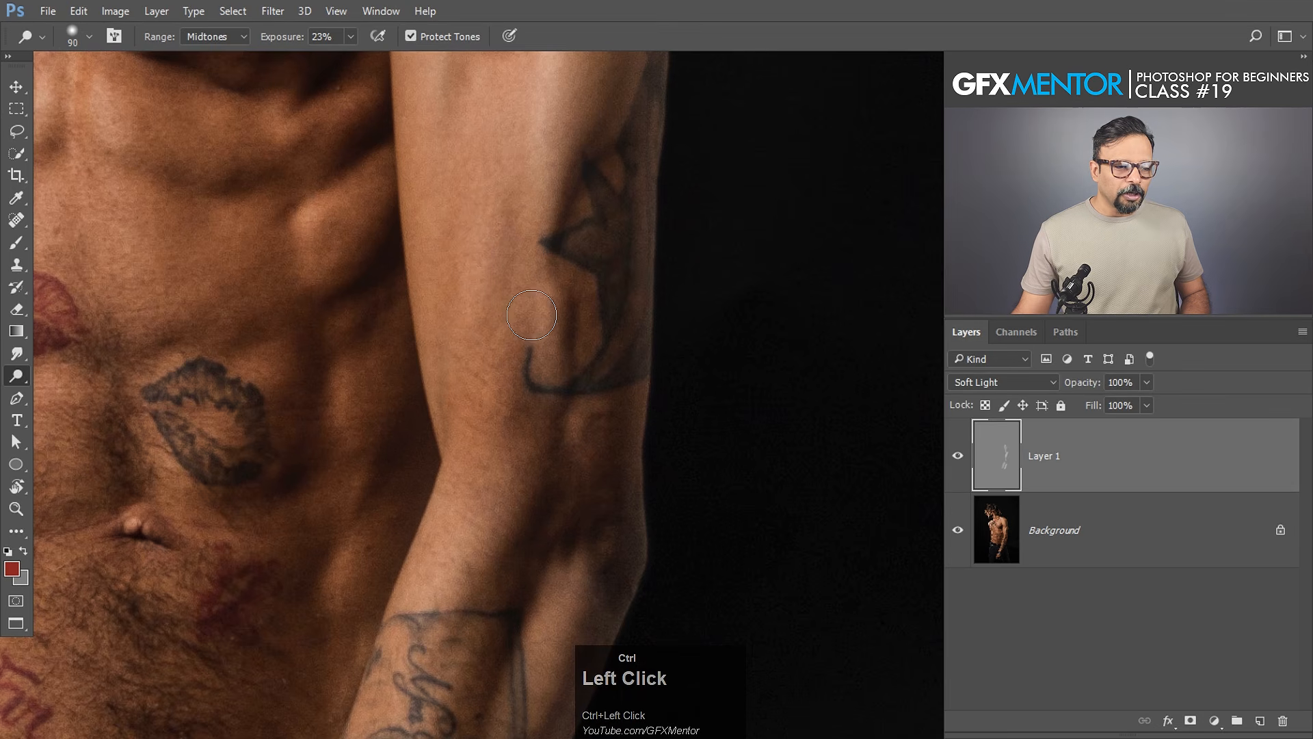
Step: Enlarge the Dodge brush to 150 px and lighten the inner side of the upper arm
left_click_drag(522, 31, 498, 188)
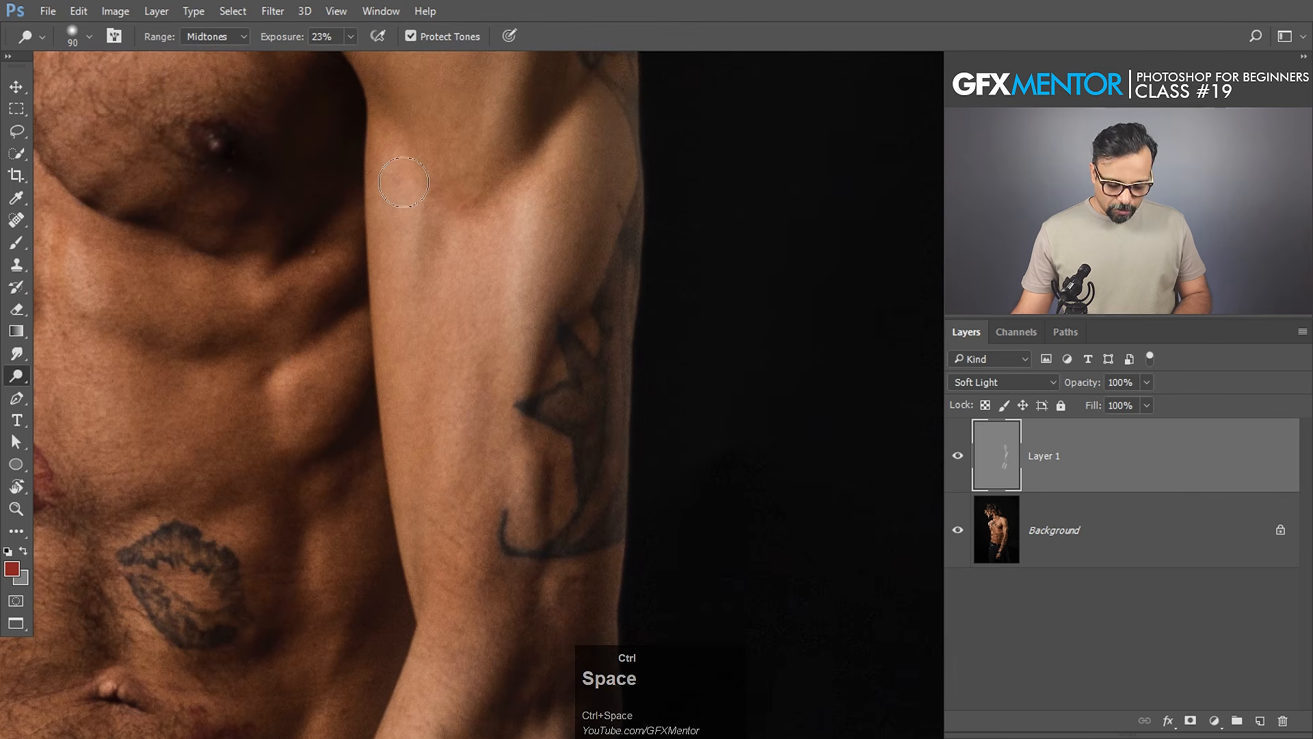
key("bracketright")
mouse_move(418, 211)
left_mouse_down()
mouse_move(426, 415)
mouse_move(404, 284)
mouse_move(404, 203)
mouse_move(450, 495)
left_mouse_up()
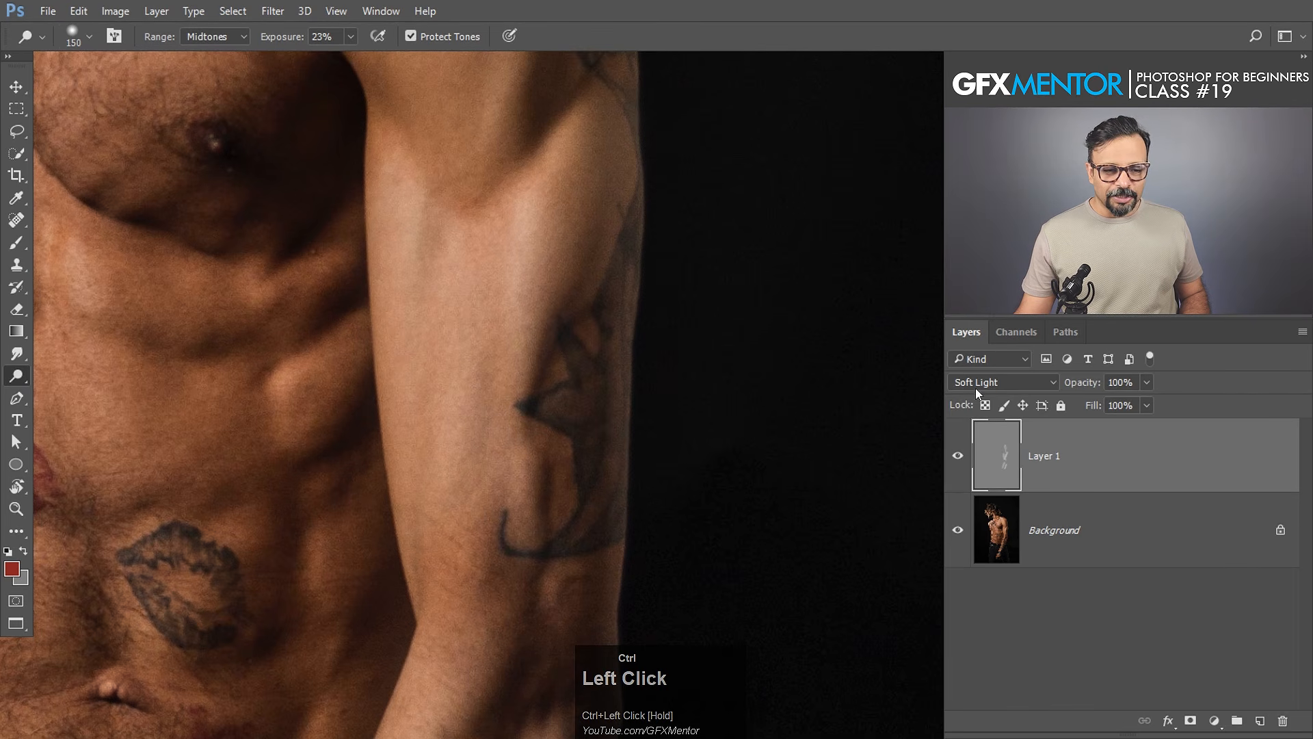
Step: Try the Hard Light and Overlay blend modes on Layer 1 and set it back to Soft Light
left_click(1015, 383)
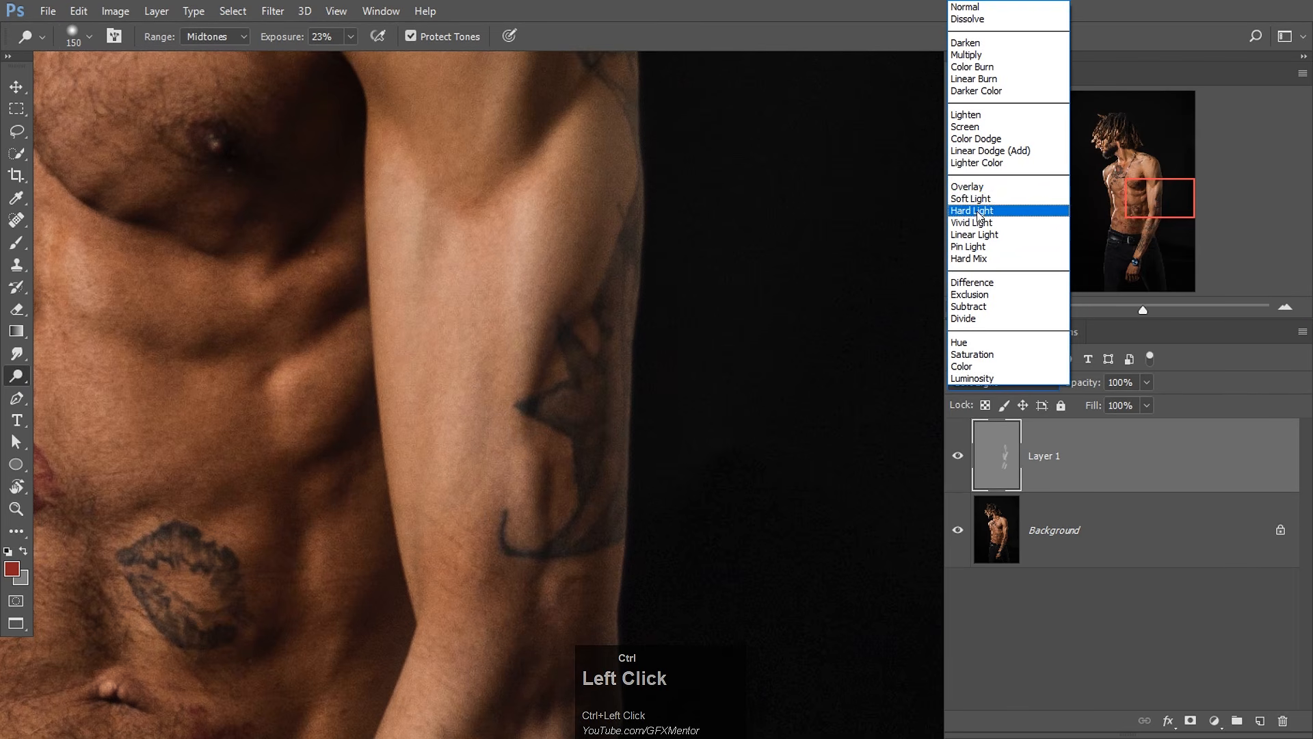
left_click(978, 211)
left_click(1014, 383)
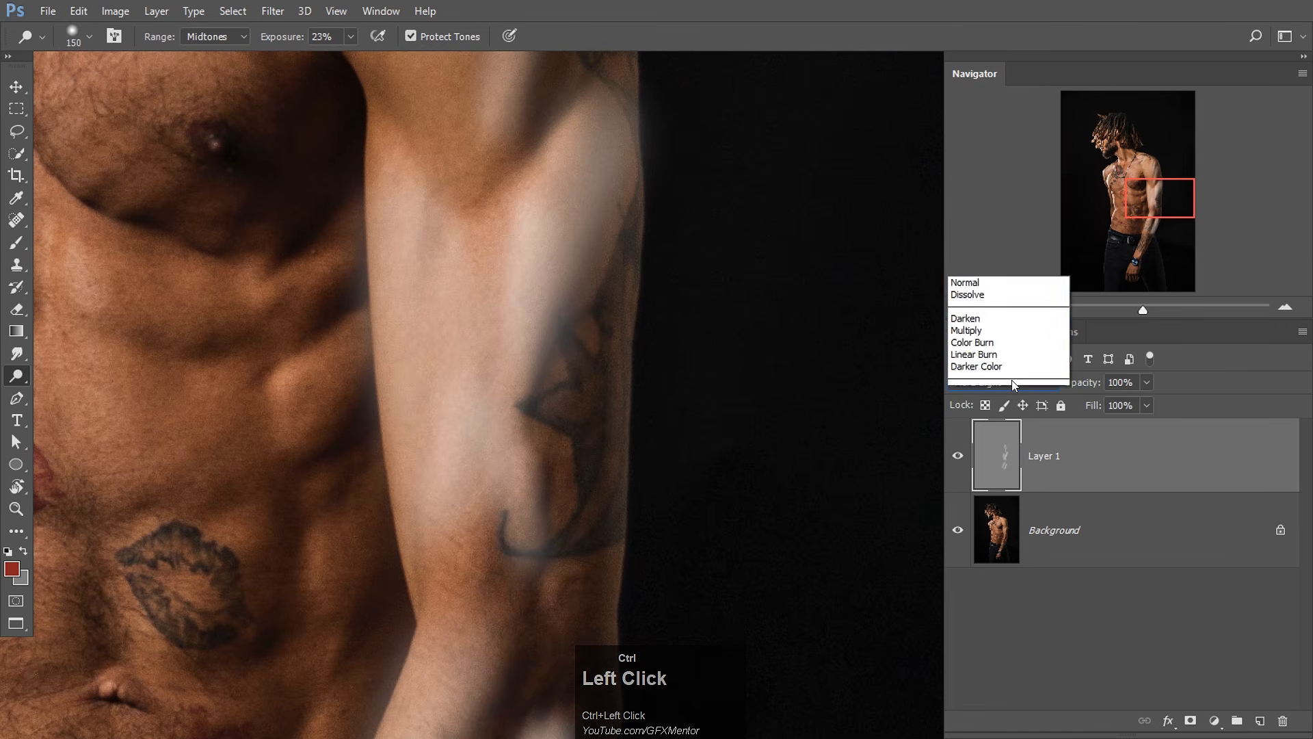
left_click(993, 188)
key("ctrl+space")
left_click_drag(601, 123, 554, 186)
left_click(1010, 387)
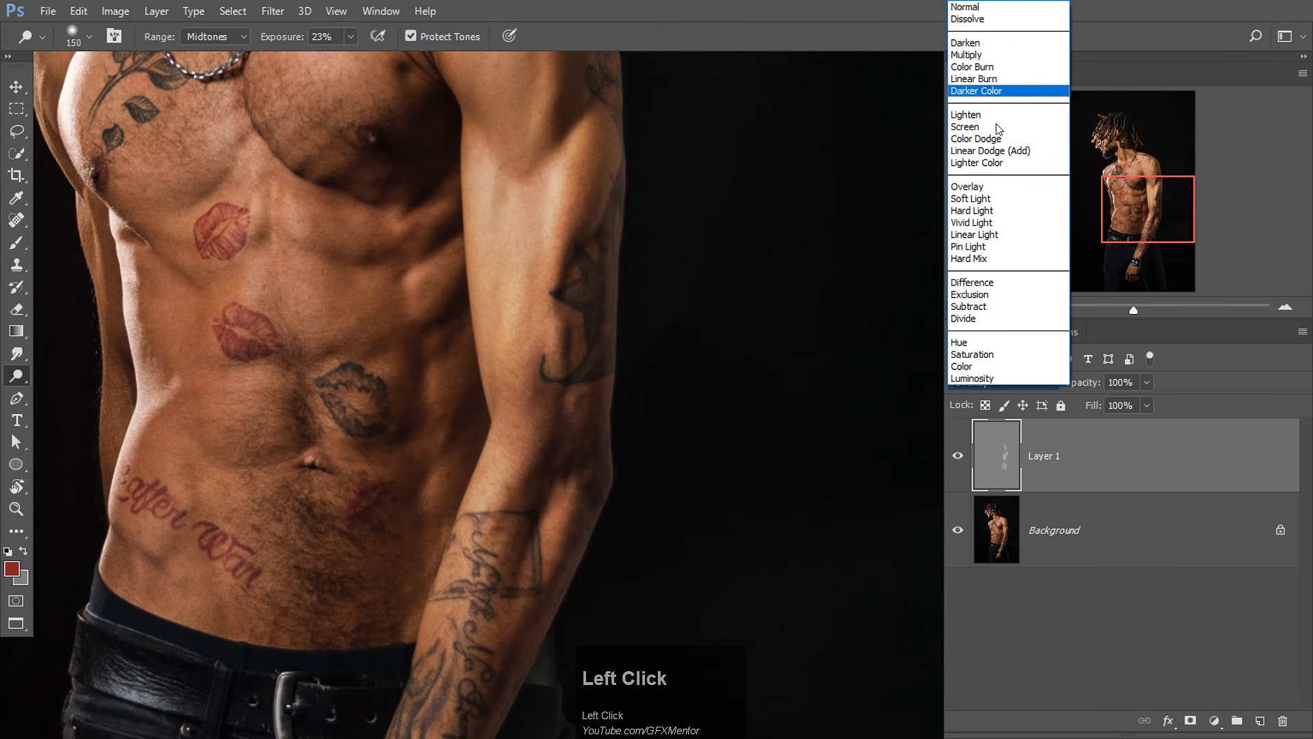
left_click(991, 199)
Step: Preview Layer 1 at different opacity levels on the arm and return it to 100%
left_click(1148, 382)
mouse_move(1145, 404)
left_mouse_down()
mouse_move(1117, 404)
mouse_move(1166, 397)
left_mouse_up()
key("ctrl+space")
left_click_drag(643, 141, 625, 390)
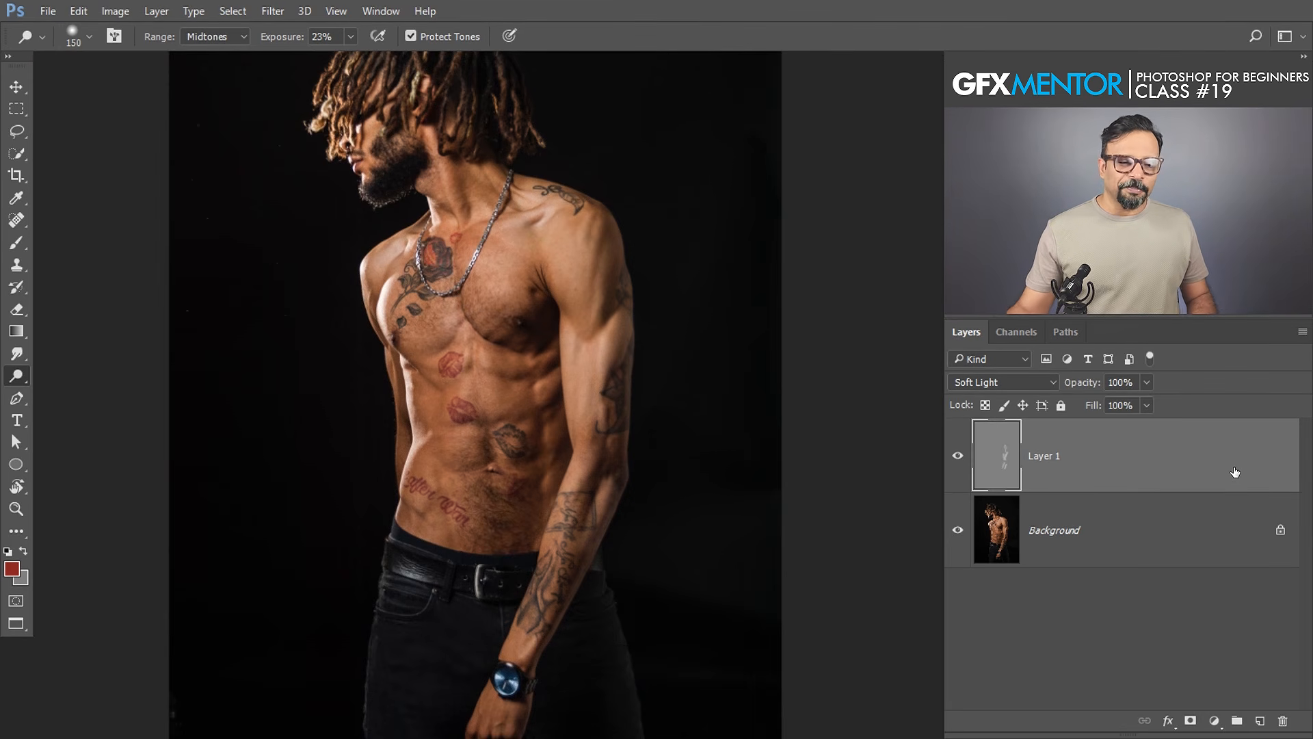
Step: Switch to the Burn tool at 60 px and 16% exposure and darken the shadow lines between the shoulder and biceps
key("ctrl+space")
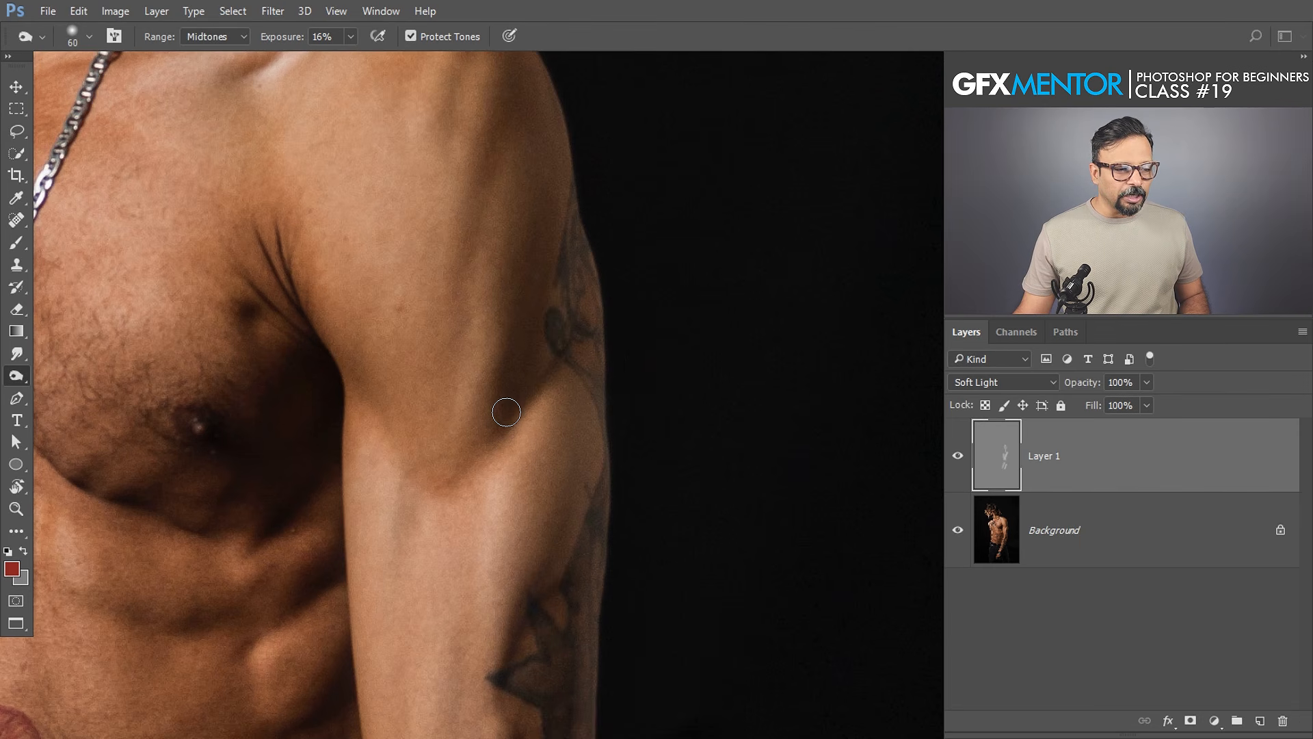
mouse_move(506, 149)
left_mouse_down()
mouse_move(503, 119)
mouse_move(467, 260)
mouse_move(461, 355)
left_mouse_up()
mouse_move(531, 85)
left_mouse_down()
mouse_move(486, 189)
mouse_move(461, 384)
left_mouse_up()
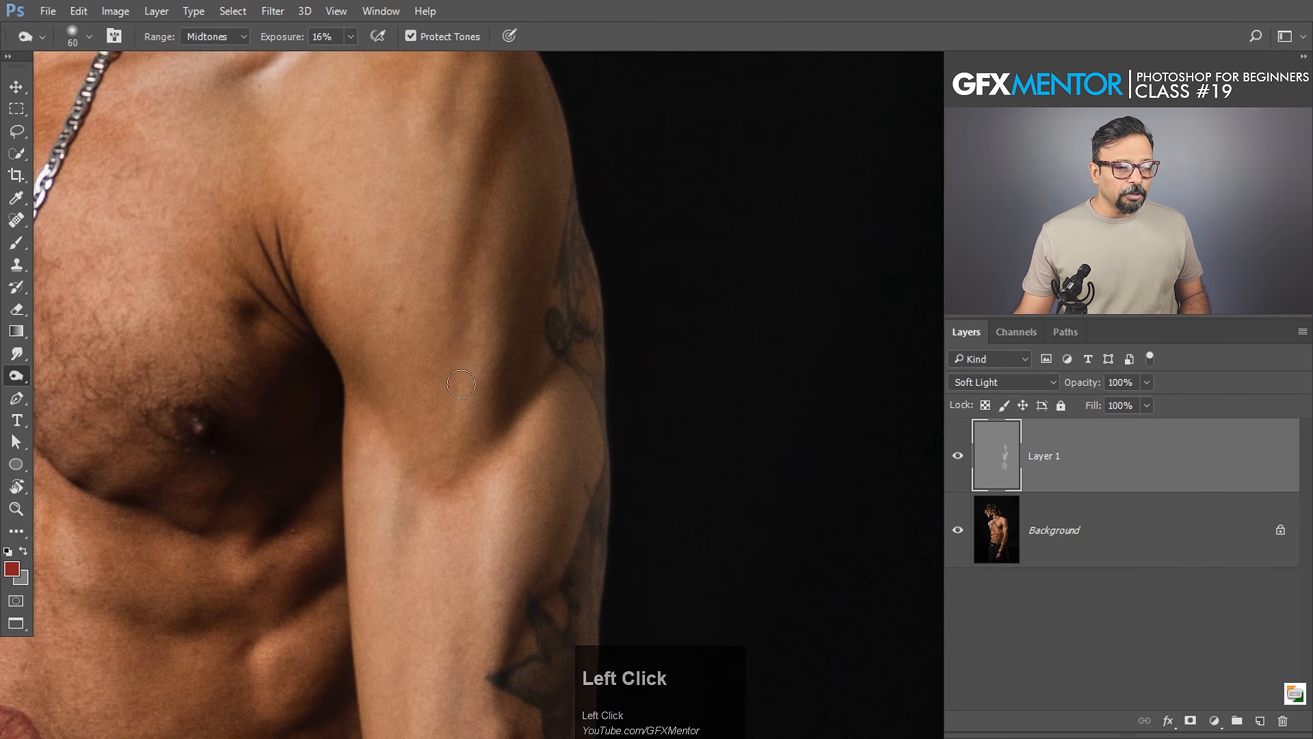
key("space")
left_click_drag(538, 442, 566, 372)
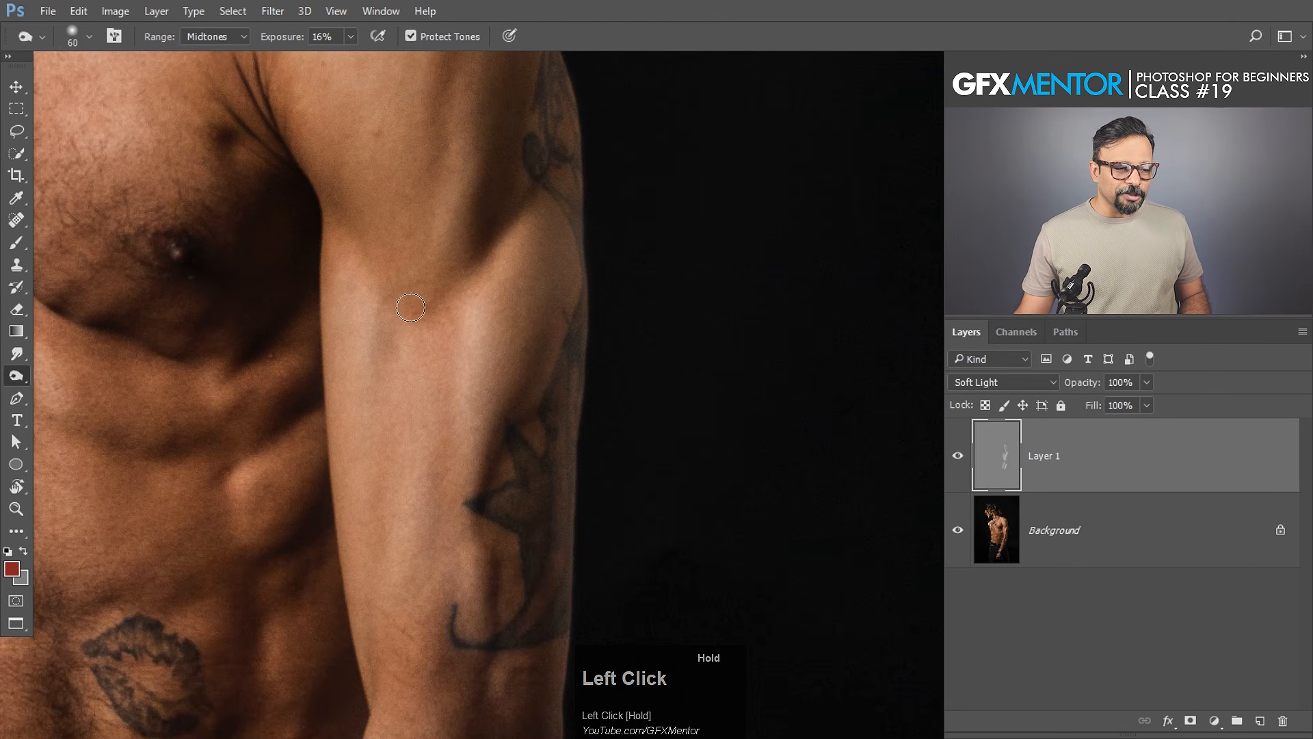
Step: Burn the shadows around the biceps and down the arm on Layer 1
key("ctrl+space")
mouse_move(537, 308)
left_mouse_down()
mouse_move(458, 401)
mouse_move(485, 402)
left_mouse_up()
mouse_move(511, 469)
left_mouse_down()
mouse_move(504, 565)
mouse_move(485, 485)
mouse_move(494, 543)
mouse_move(451, 693)
left_mouse_up()
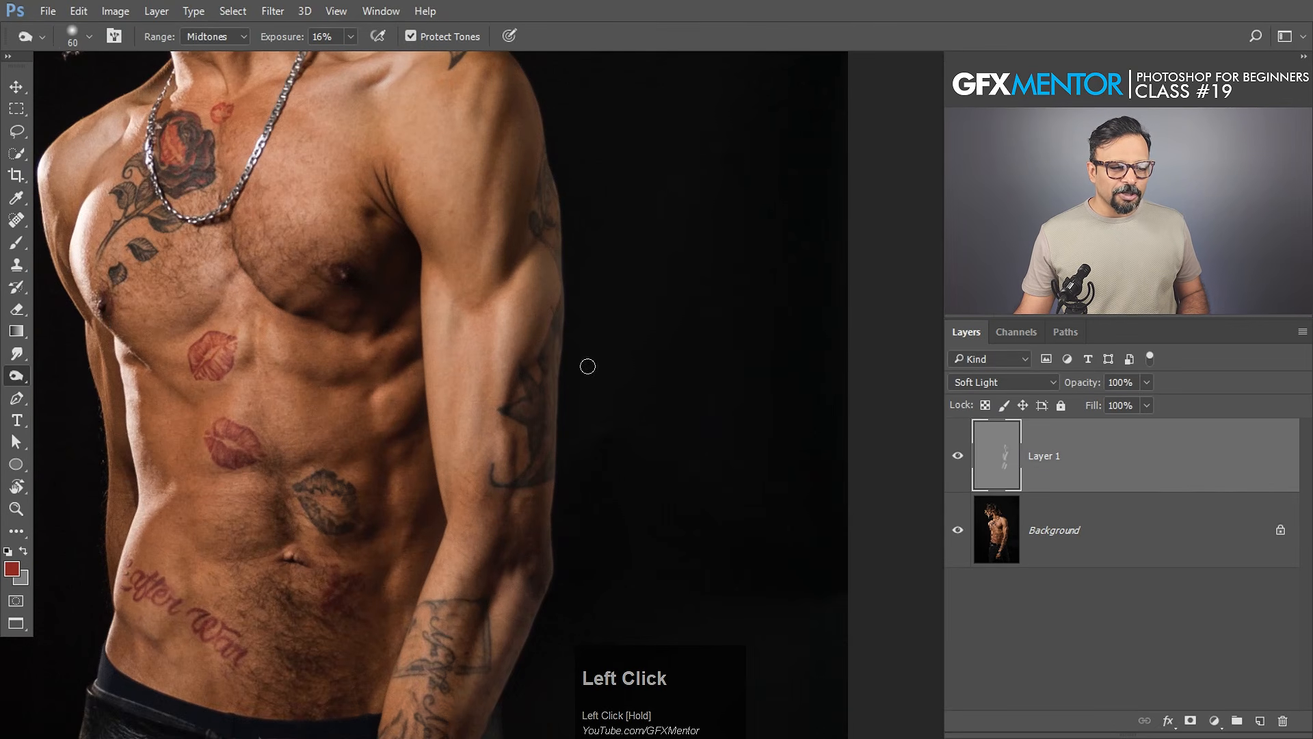
key("space")
left_click_drag(559, 334, 613, 461)
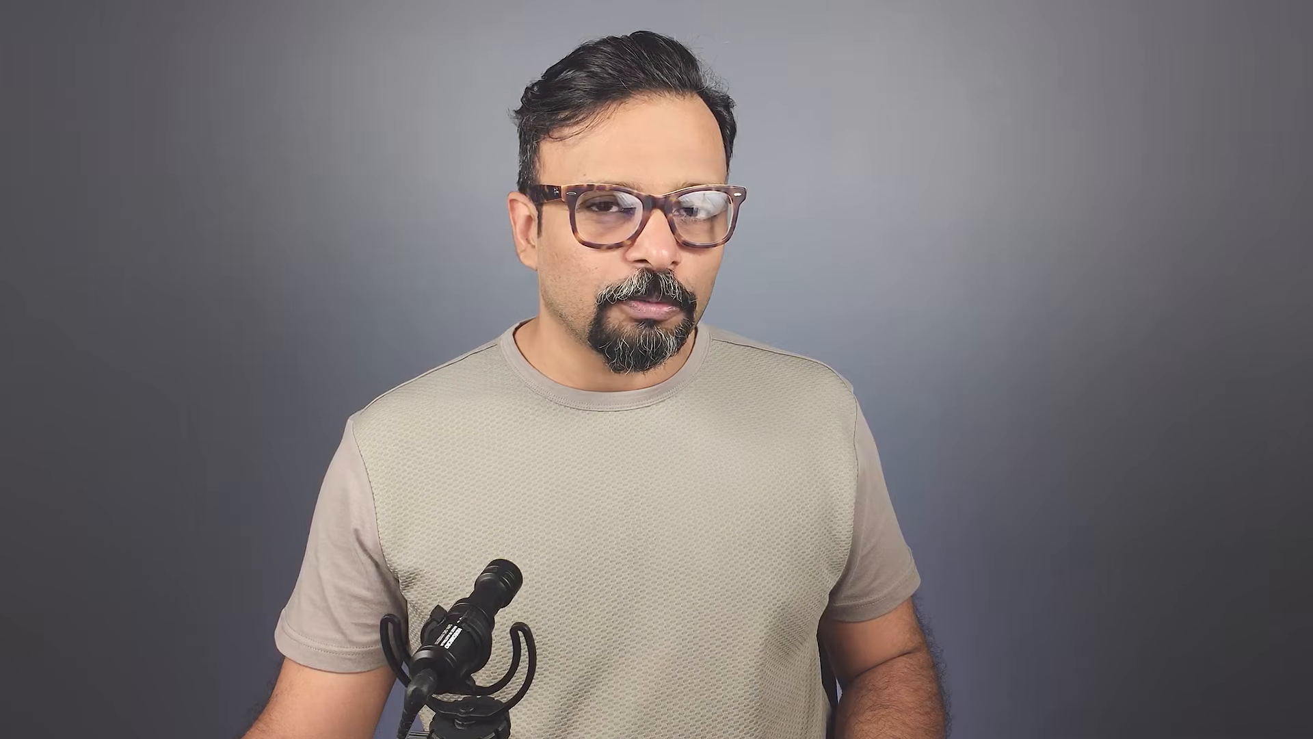